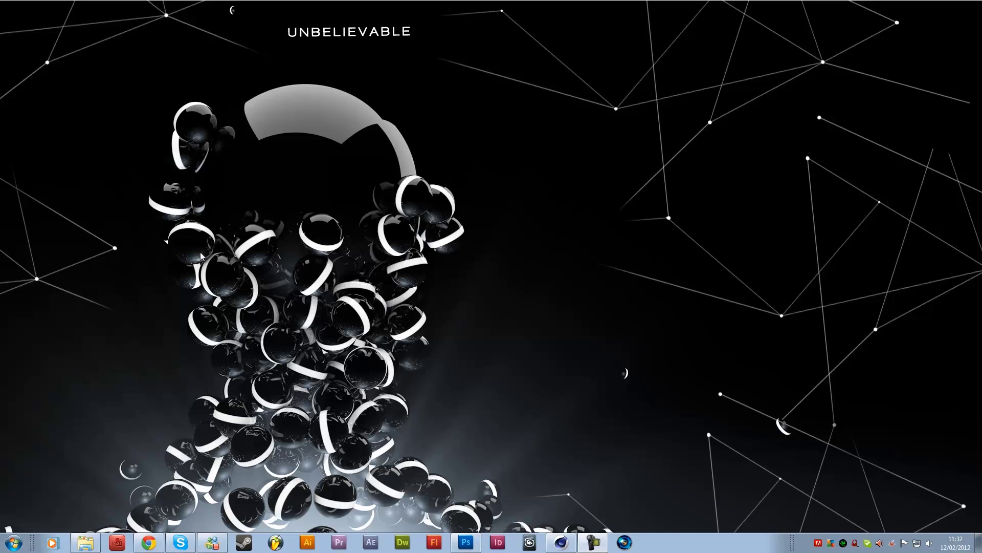
Switch from the Windows desktop to Cinema 4D, which shows an empty untitled scene
{"action": "left_click", "coordinate": [564, 537]}
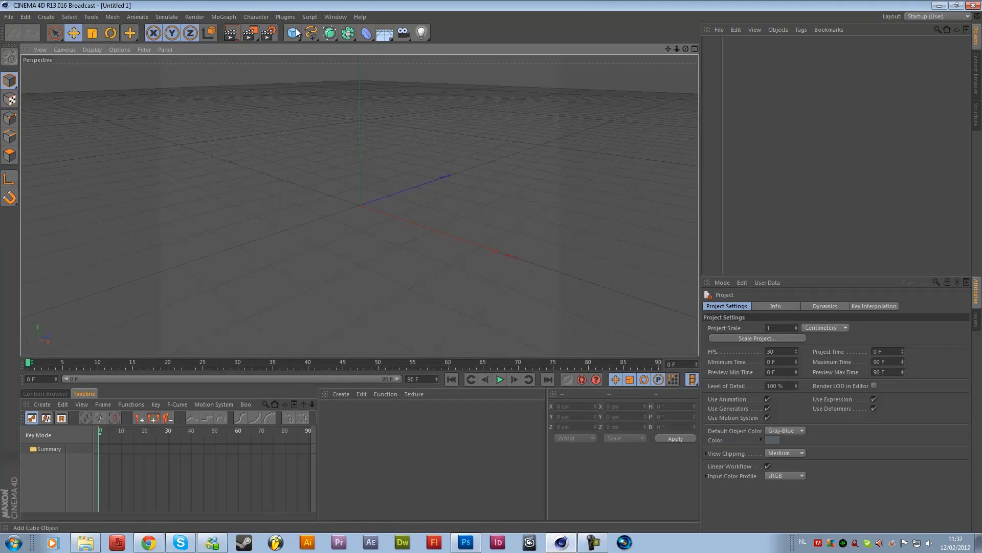
Add a 60-segment sphere and duplicate it in the Object Manager as Sphere.1
{"action": "left_click_drag", "start_coordinate": [296, 33], "coordinate": [317, 39]}
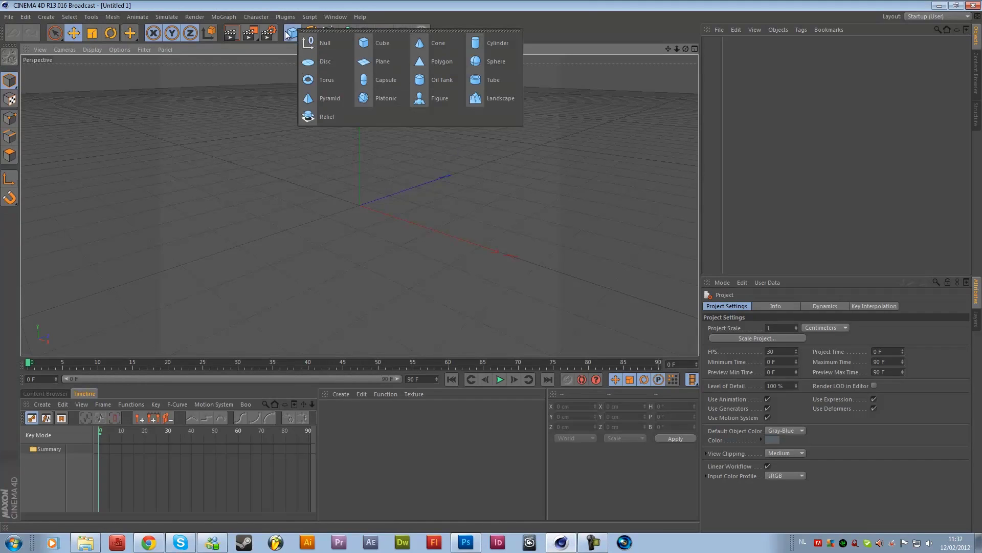
{"action": "left_click", "coordinate": [476, 61]}
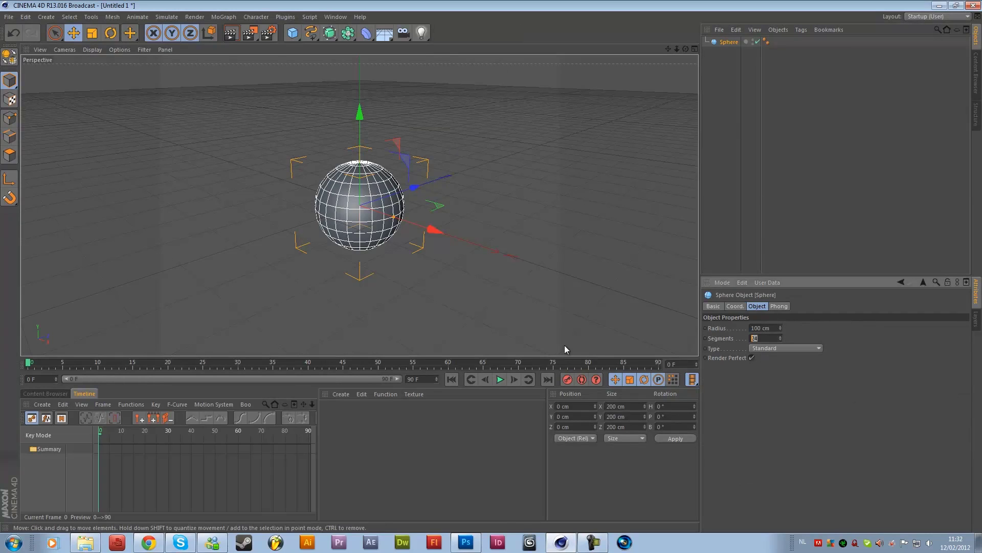
{"action": "type", "text": "60"}
{"action": "key", "text": "Return"}
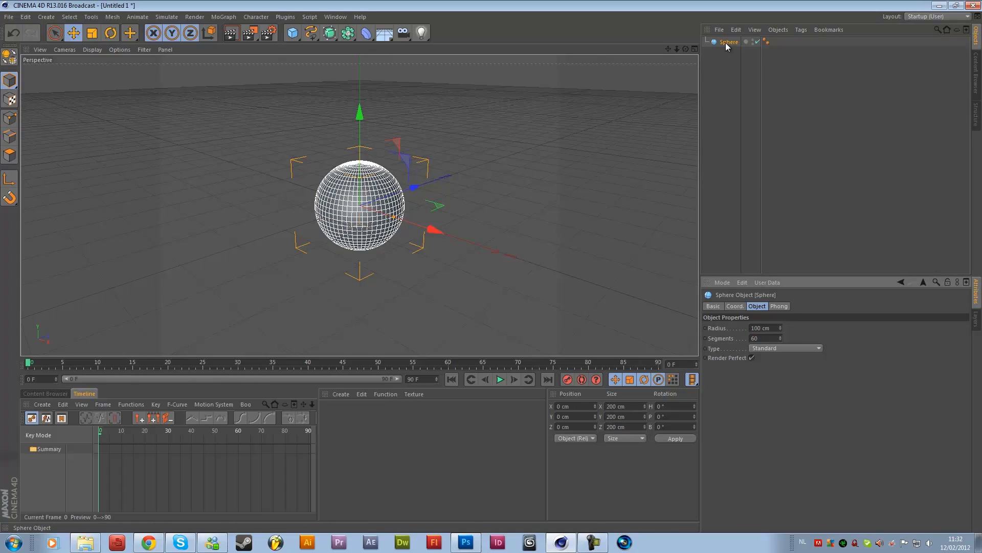
{"action": "left_click_drag", "start_coordinate": [727, 47], "coordinate": [728, 65], "text": "ctrl"}
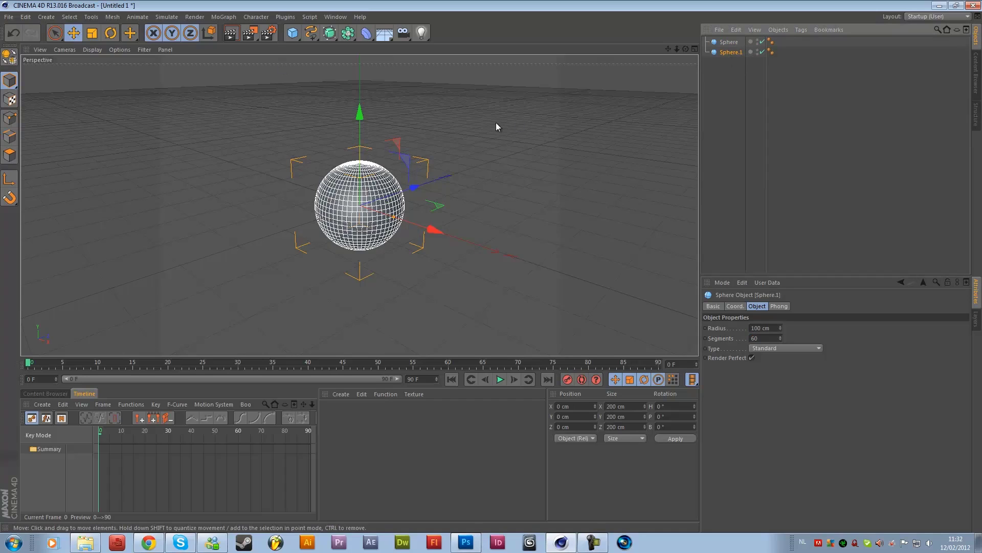
Cycle through the Move, Rotate and Scale tools with the E, R and T shortcuts
{"action": "key", "text": "e"}
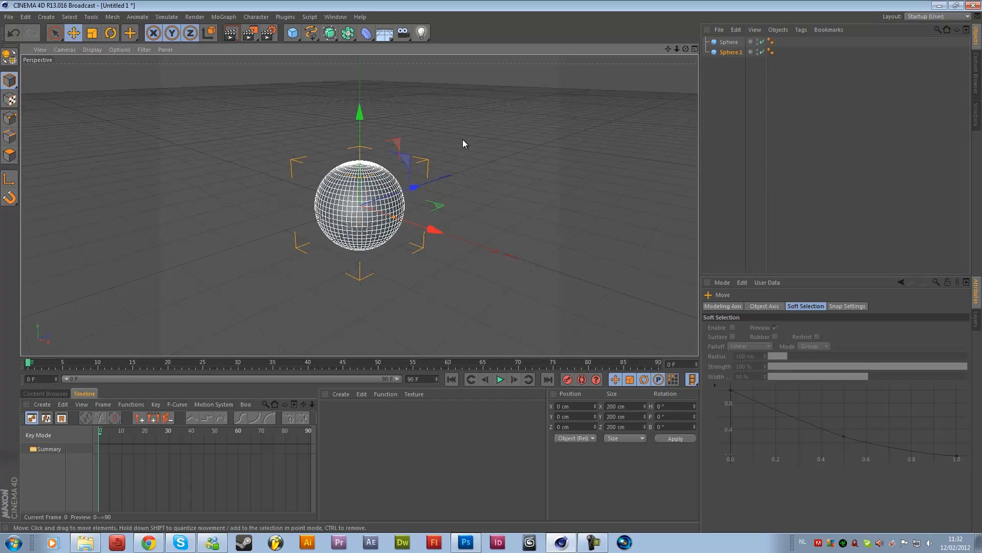
{"action": "key", "text": "r"}
{"action": "key", "text": "t"}
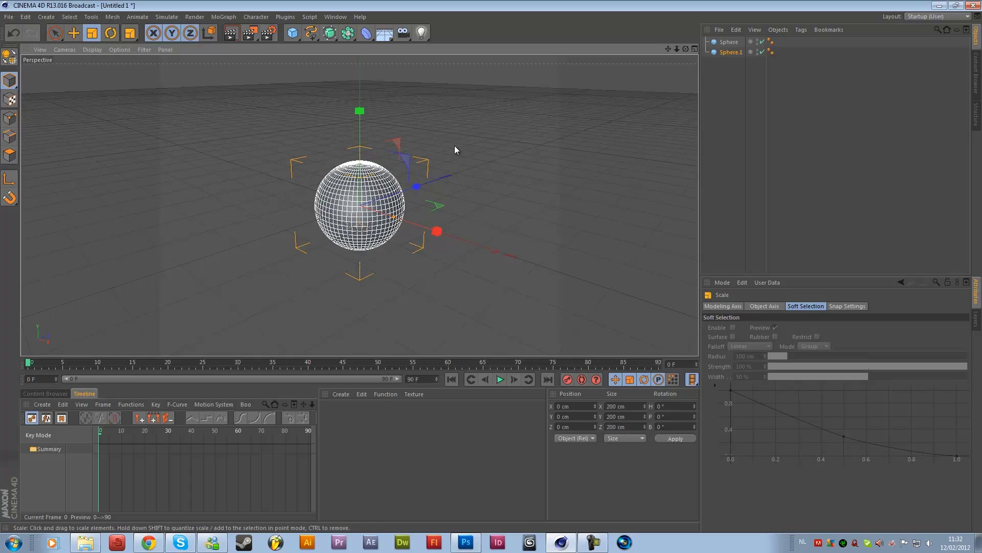
{"action": "key", "text": "e"}
{"action": "key", "text": "r"}
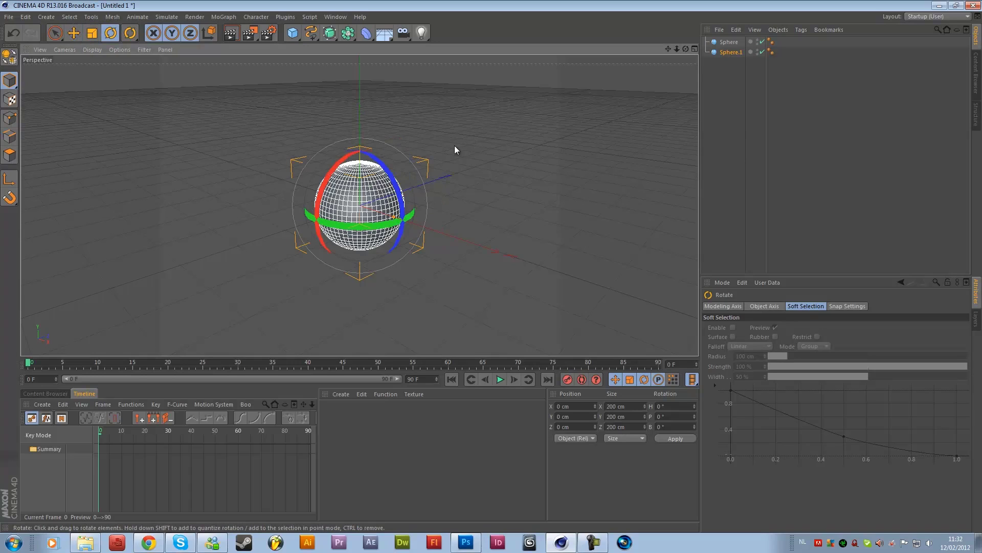
{"action": "key", "text": "t"}
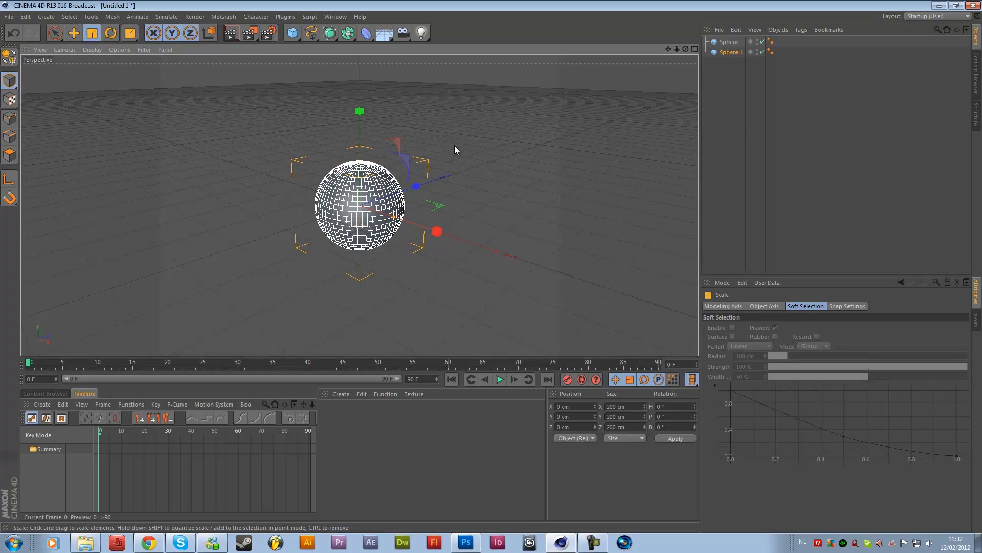
Scale Sphere.1 down and set its size to 40 cm in the Coordinates manager
{"action": "left_click_drag", "start_coordinate": [526, 120], "coordinate": [363, 263]}
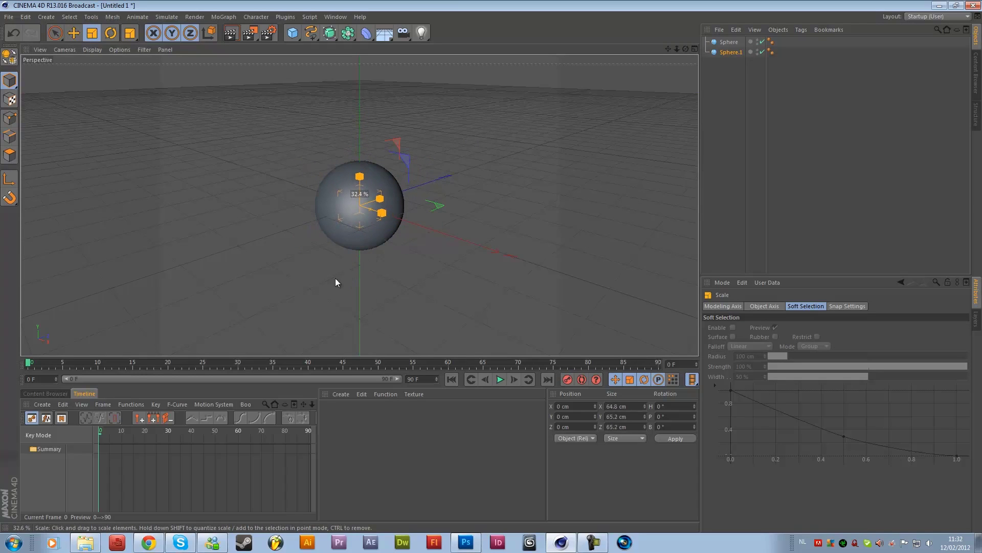
{"action": "left_click_drag", "start_coordinate": [364, 263], "coordinate": [321, 289]}
{"action": "double_click", "coordinate": [614, 406]}
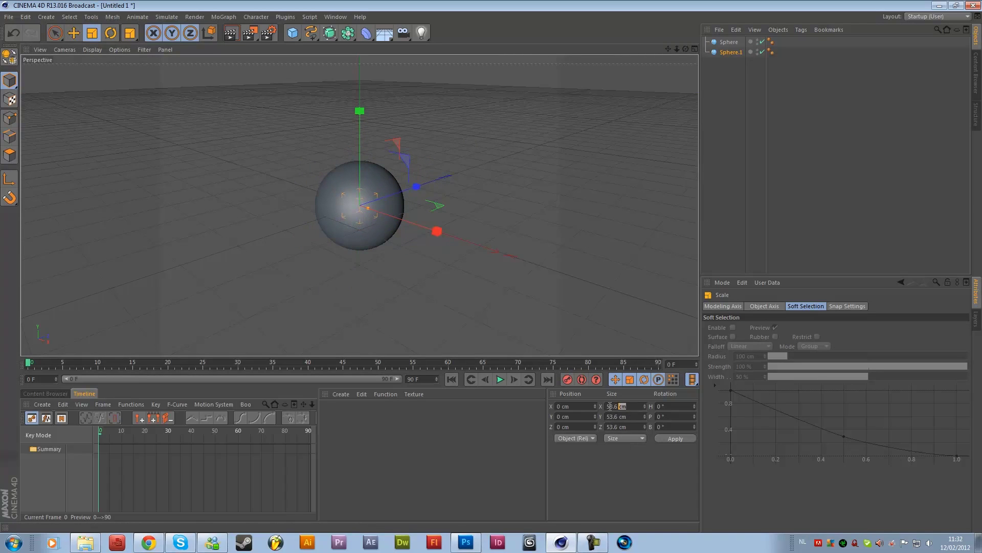
{"action": "type", "text": "40"}
{"action": "key", "text": "Return"}
{"action": "key", "text": "e"}
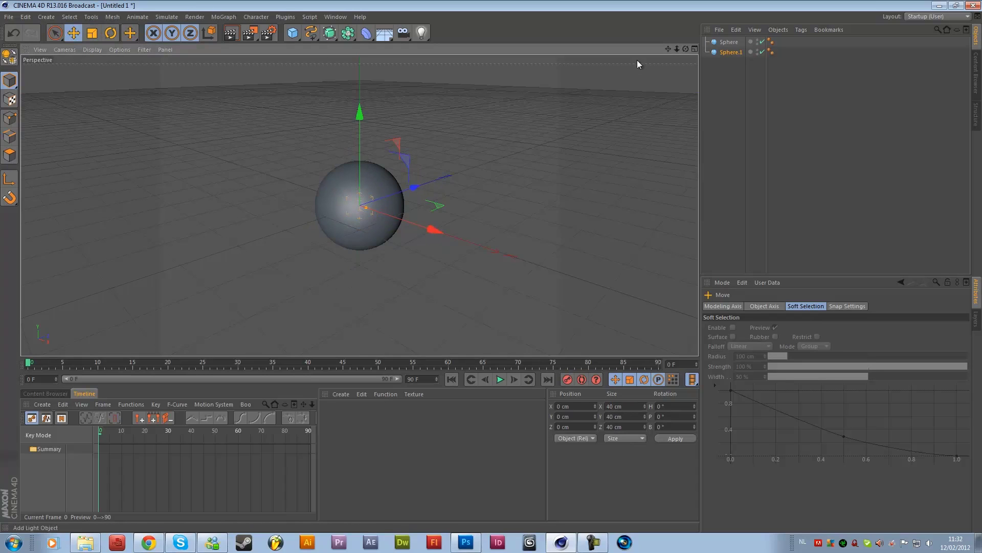
{"action": "left_click", "coordinate": [230, 16]}
Add a Cloner and make Sphere.1 its child
{"action": "left_click", "coordinate": [253, 93]}
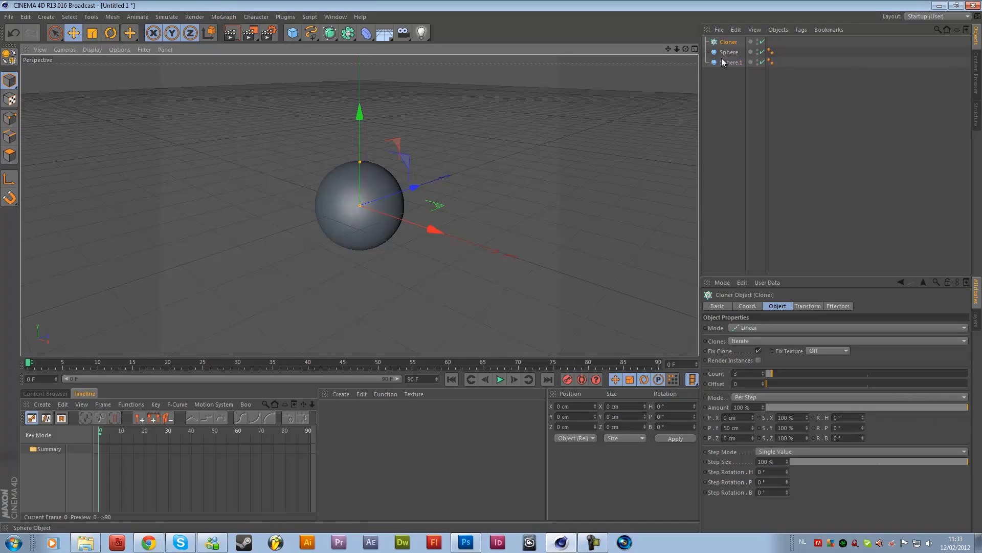
{"action": "left_click_drag", "start_coordinate": [742, 44], "coordinate": [741, 44]}
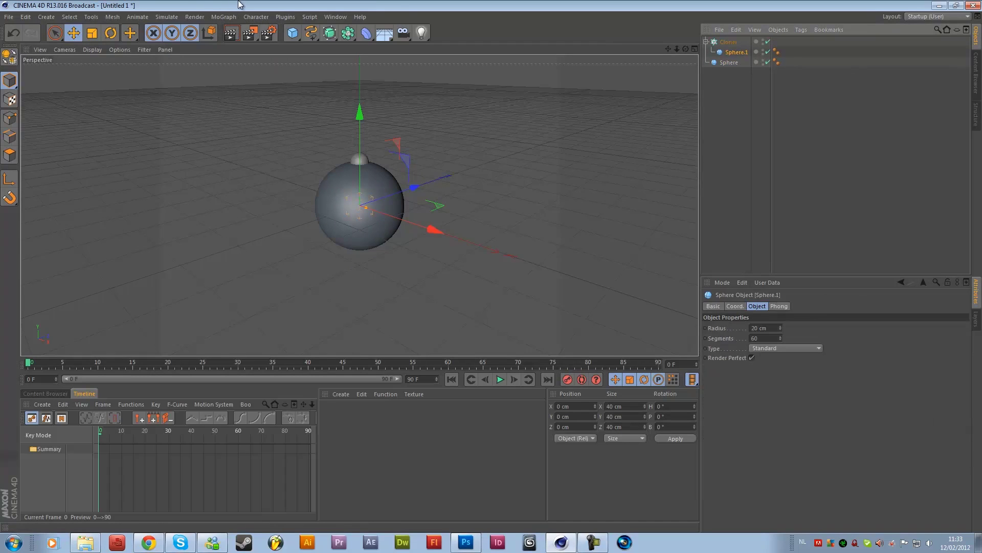
{"action": "left_click", "coordinate": [225, 16]}
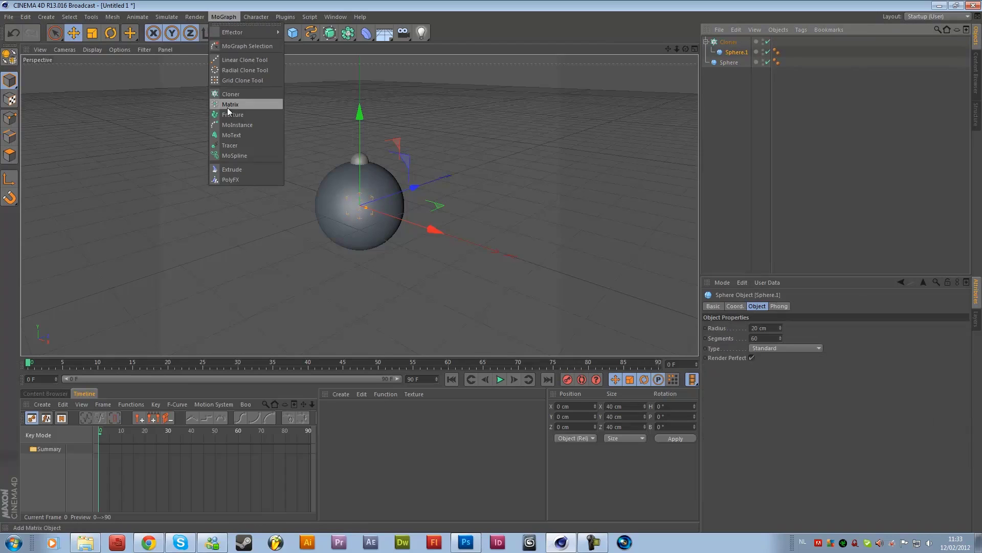
{"action": "left_click", "coordinate": [730, 47]}
{"action": "left_click", "coordinate": [728, 43]}
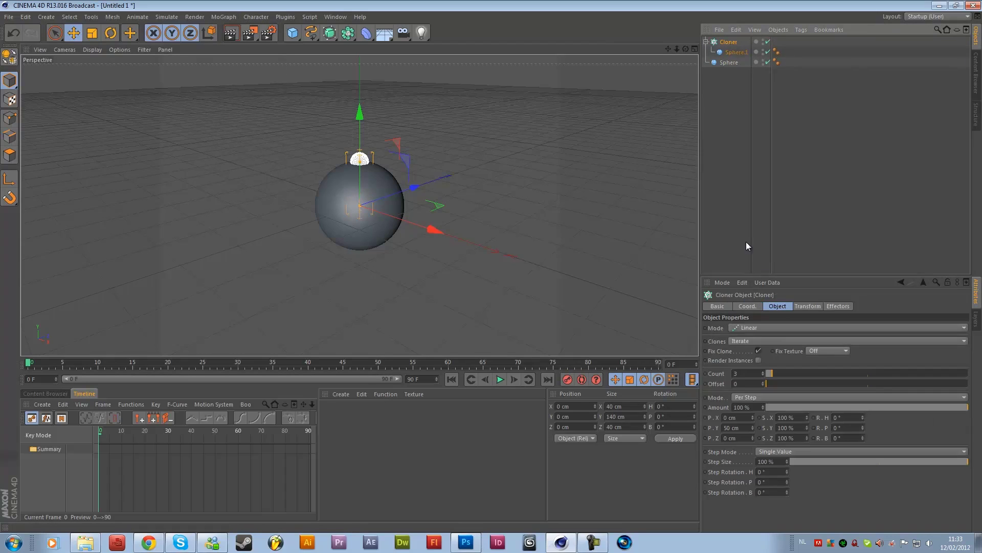
Set the Cloner to Grid Array with count 10×10×10 and size 350 cm per axis
{"action": "left_click", "coordinate": [746, 331]}
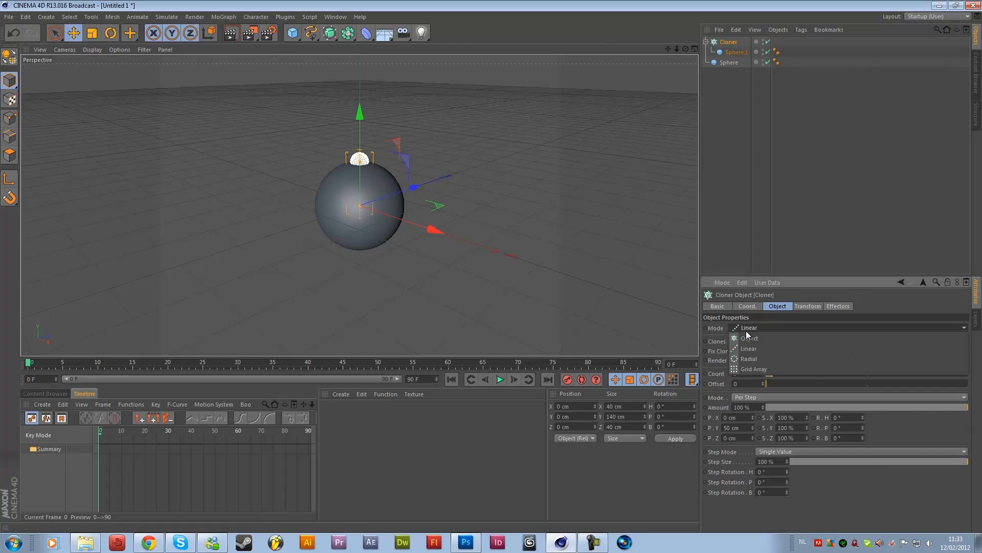
{"action": "left_click", "coordinate": [743, 368]}
{"action": "double_click", "coordinate": [744, 367]}
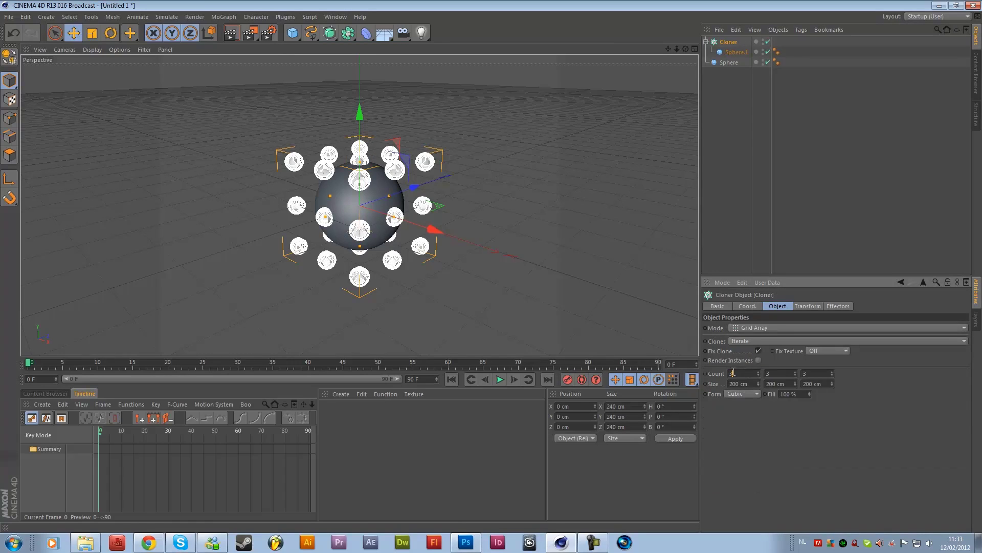
{"action": "type", "text": "10"}
{"action": "key", "text": "Tab"}
{"action": "type", "text": "10"}
{"action": "key", "text": "Tab"}
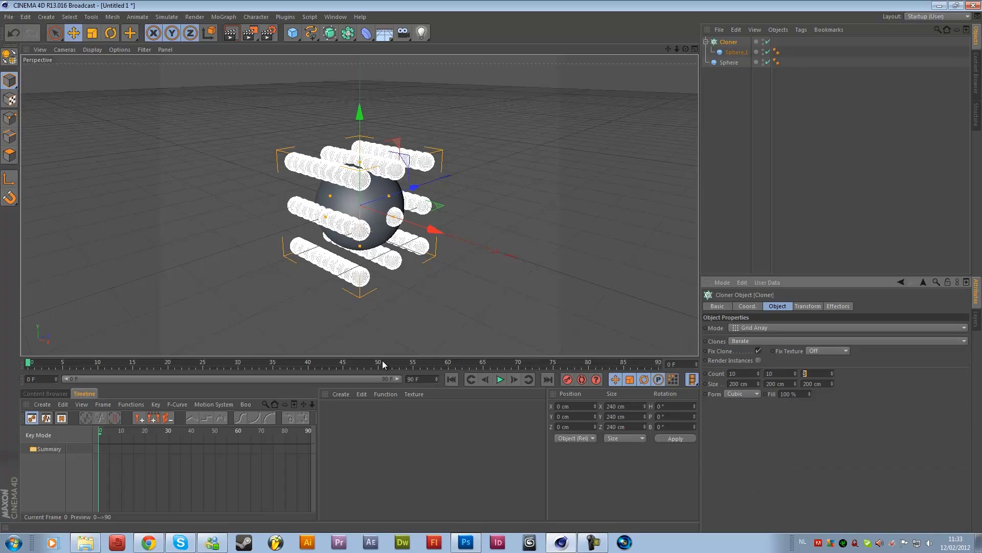
{"action": "type", "text": "10"}
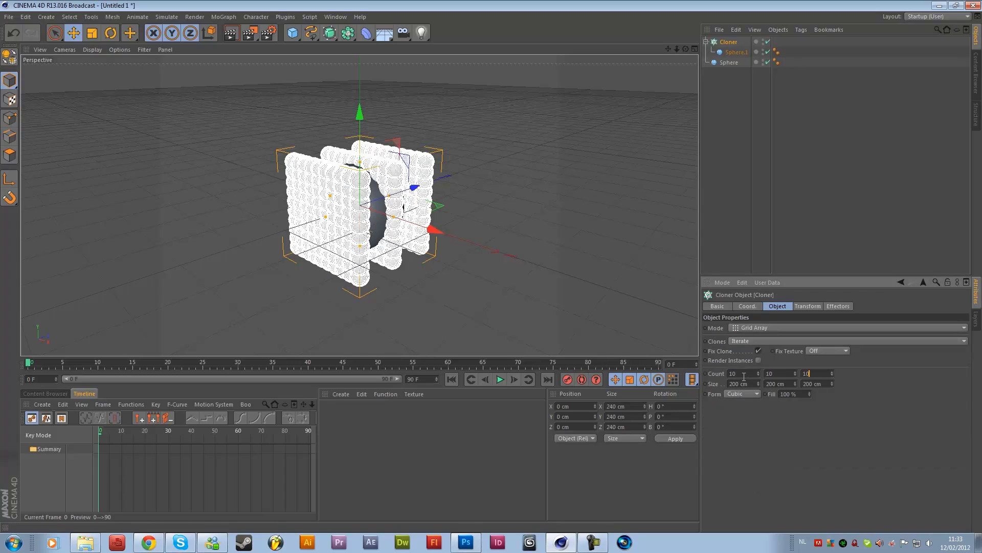
{"action": "key", "text": "Tab"}
{"action": "left_click", "coordinate": [746, 384]}
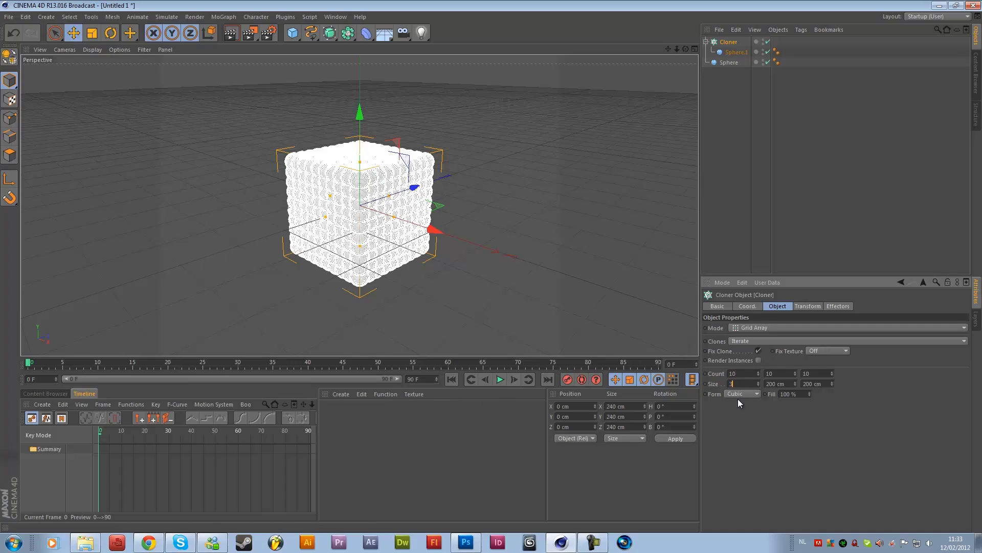
{"action": "type", "text": "350"}
{"action": "key", "text": "Tab"}
{"action": "type", "text": "350"}
{"action": "key", "text": "Return"}
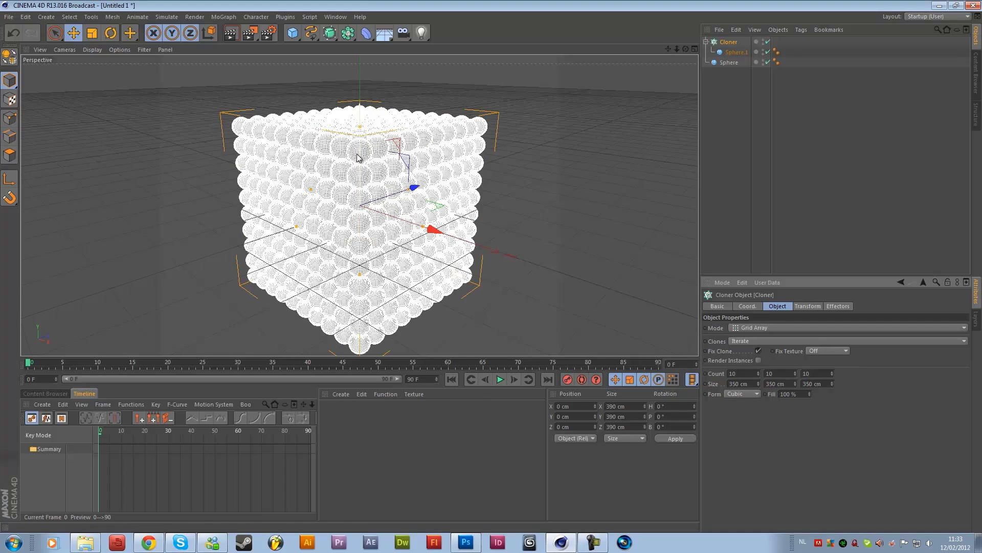
Restore the clone block to a full cube and move it below the sphere
{"action": "left_click_drag", "start_coordinate": [362, 234], "coordinate": [362, 251]}
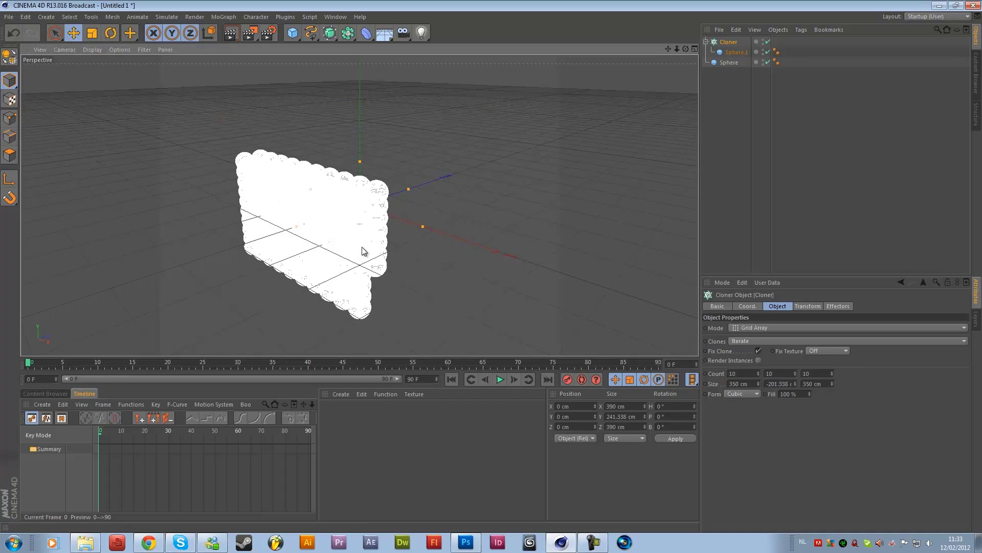
{"action": "left_click_drag", "start_coordinate": [363, 251], "coordinate": [369, 256]}
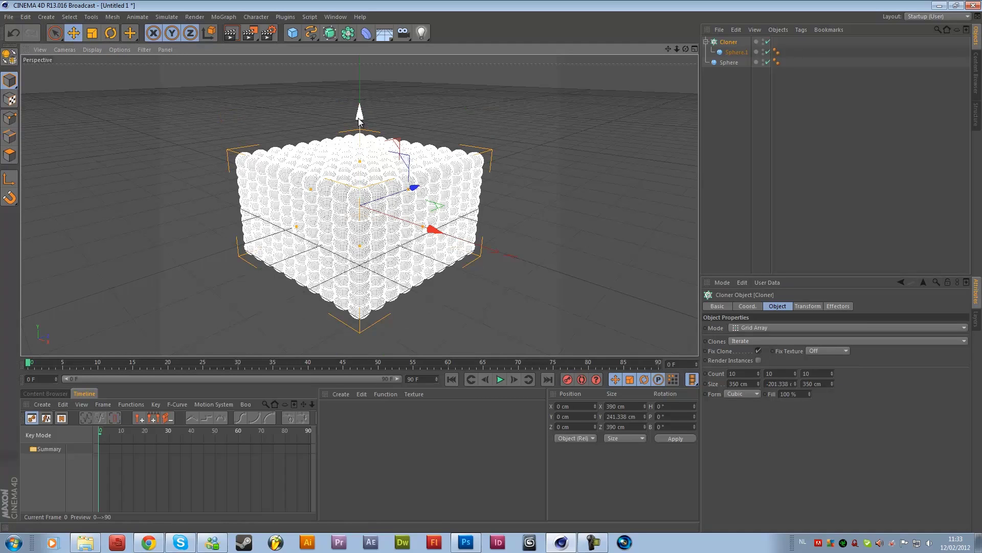
{"action": "left_click_drag", "start_coordinate": [360, 124], "coordinate": [363, 266]}
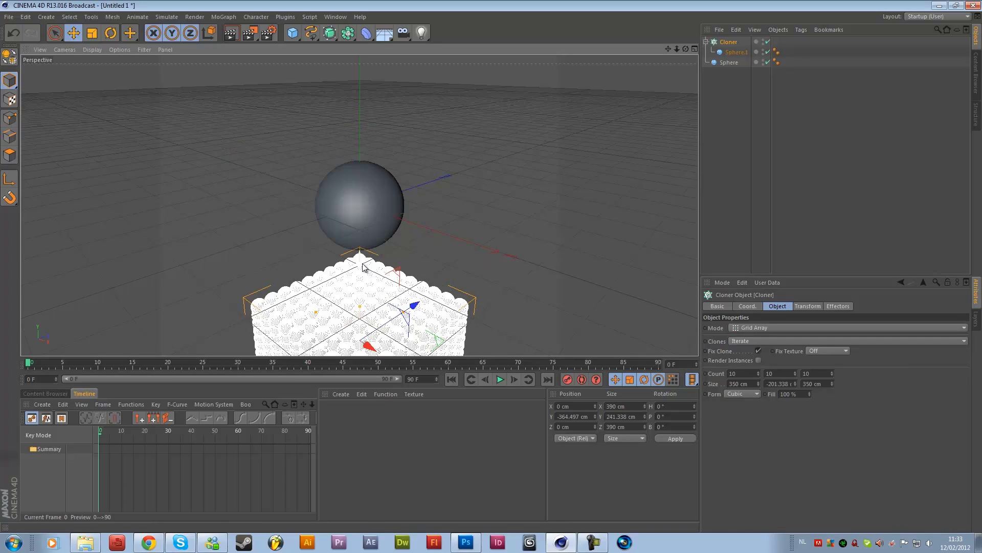
Change the Cloner count to 7×7×7 and the grid size to 250 cm per axis
{"action": "left_click", "coordinate": [733, 373]}
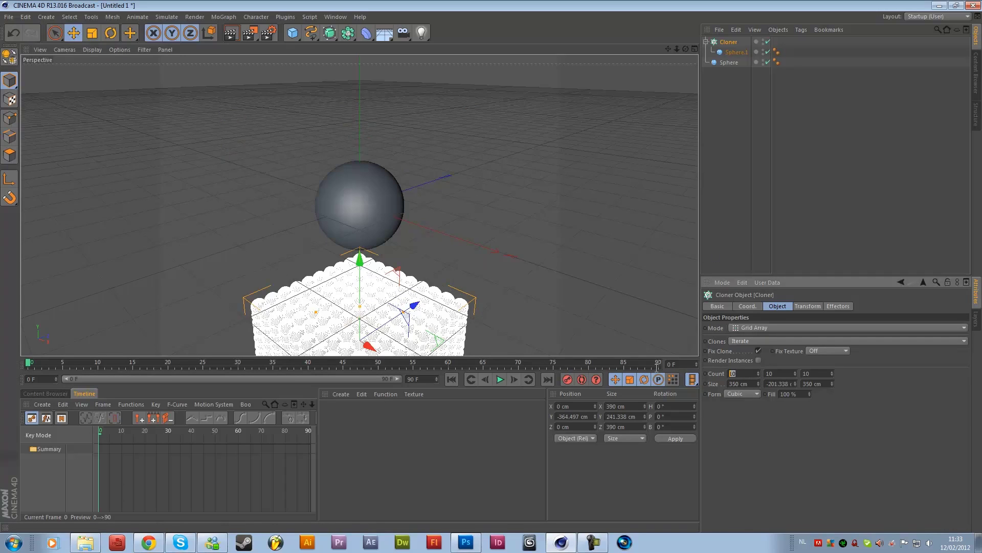
{"action": "type", "text": "1"}
{"action": "key", "text": "Tab"}
{"action": "type", "text": "7"}
{"action": "key", "text": "Tab"}
{"action": "type", "text": "7"}
{"action": "key", "text": "Tab"}
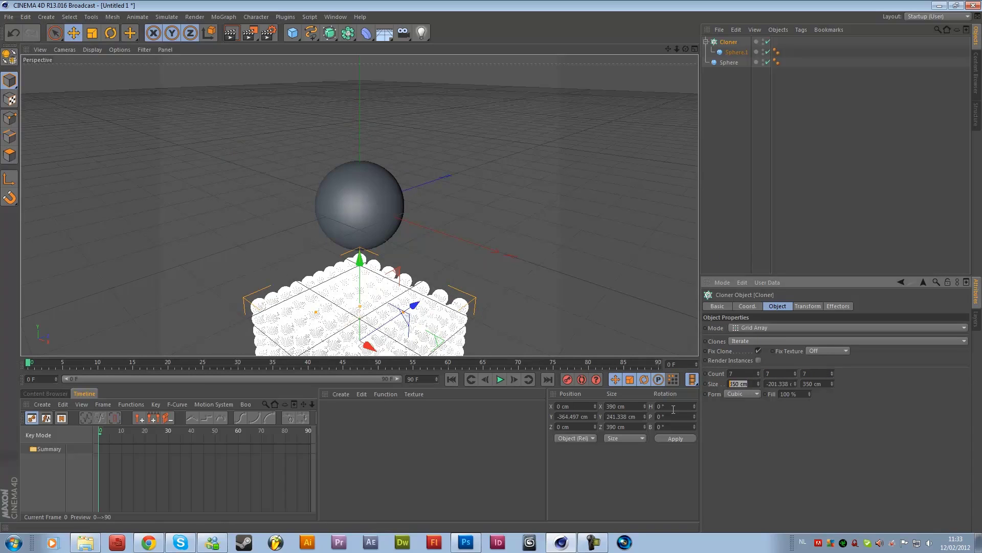
{"action": "type", "text": "5"}
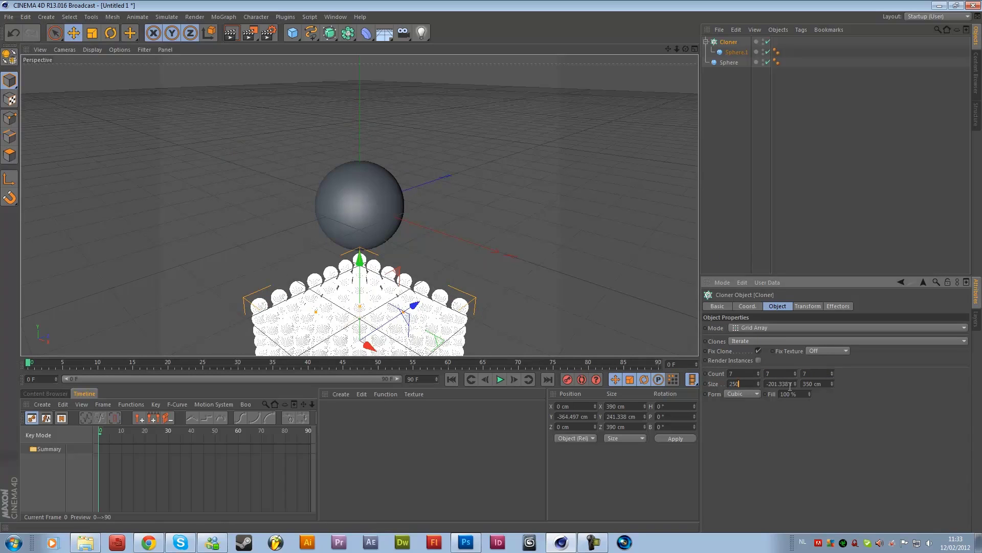
{"action": "type", "text": "0"}
{"action": "key", "text": "Tab"}
{"action": "type", "text": "250"}
{"action": "key", "text": "Tab"}
{"action": "type", "text": "250"}
{"action": "key", "text": "Return"}
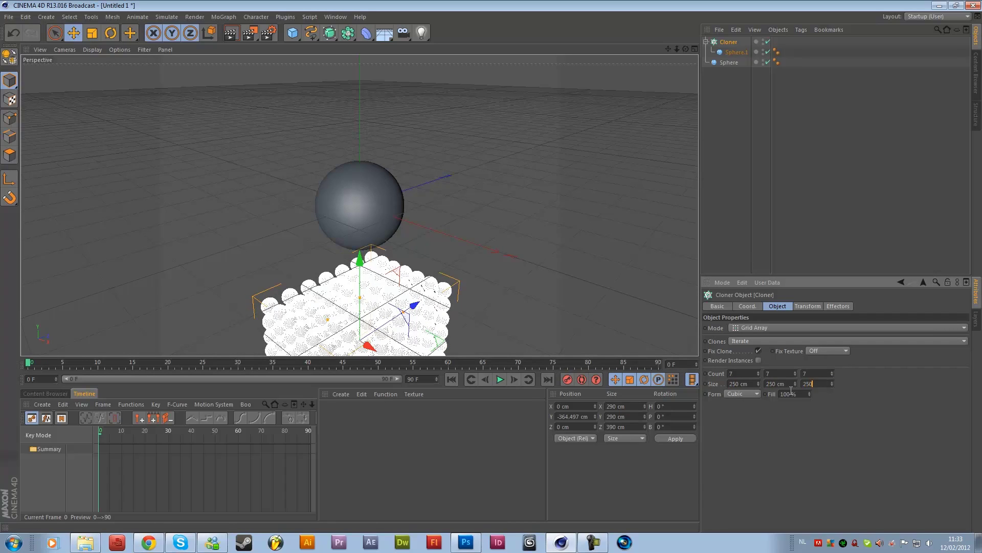
{"action": "scroll", "coordinate": [452, 263], "scroll_direction": "up", "scroll_amount": 2}
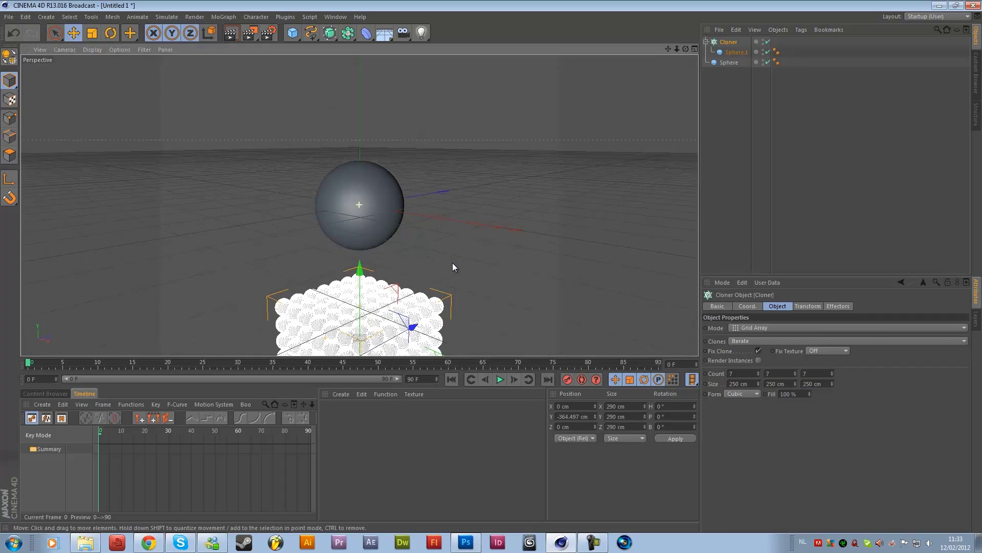
{"action": "scroll", "coordinate": [463, 249], "scroll_direction": "up", "scroll_amount": 2}
{"action": "scroll", "coordinate": [444, 163], "scroll_direction": "up", "scroll_amount": 2}
{"action": "mouse_move", "coordinate": [444, 167]}
{"action": "left_mouse_down", "text": "alt"}
{"action": "mouse_move", "coordinate": [444, 192]}
{"action": "mouse_move", "coordinate": [420, 200]}
{"action": "left_mouse_up", "text": "alt"}
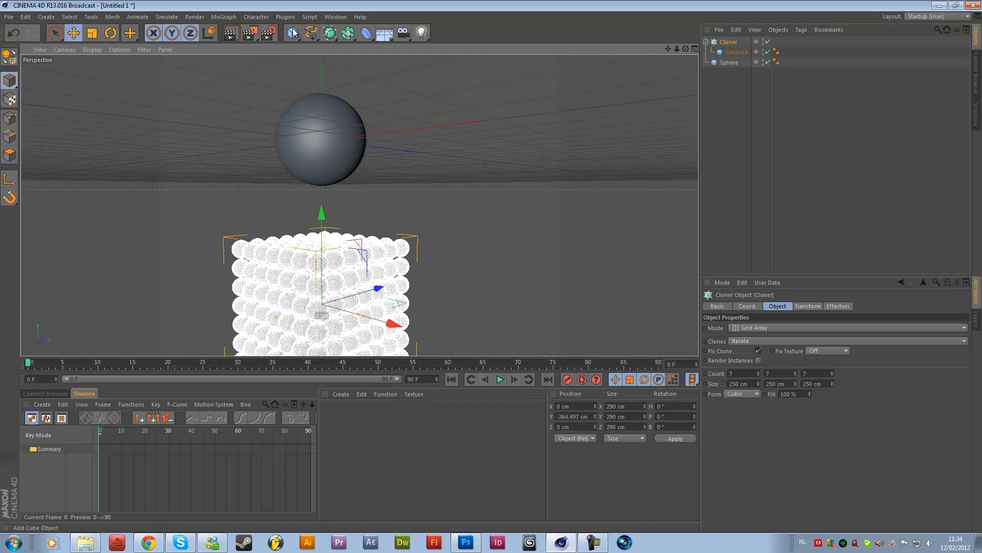
Add a light and adjust its height along Y
{"action": "left_click", "coordinate": [421, 33]}
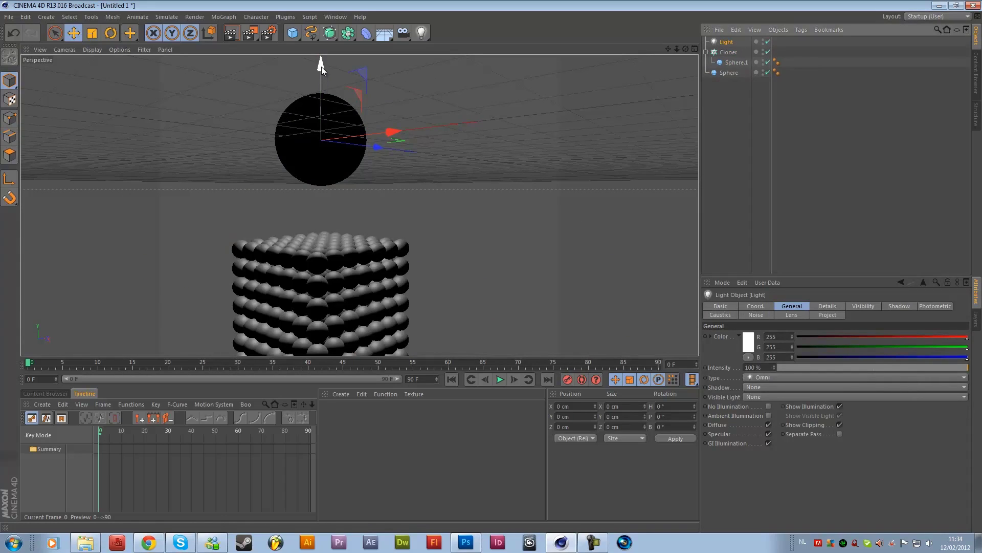
{"action": "left_click_drag", "start_coordinate": [320, 70], "coordinate": [306, 235]}
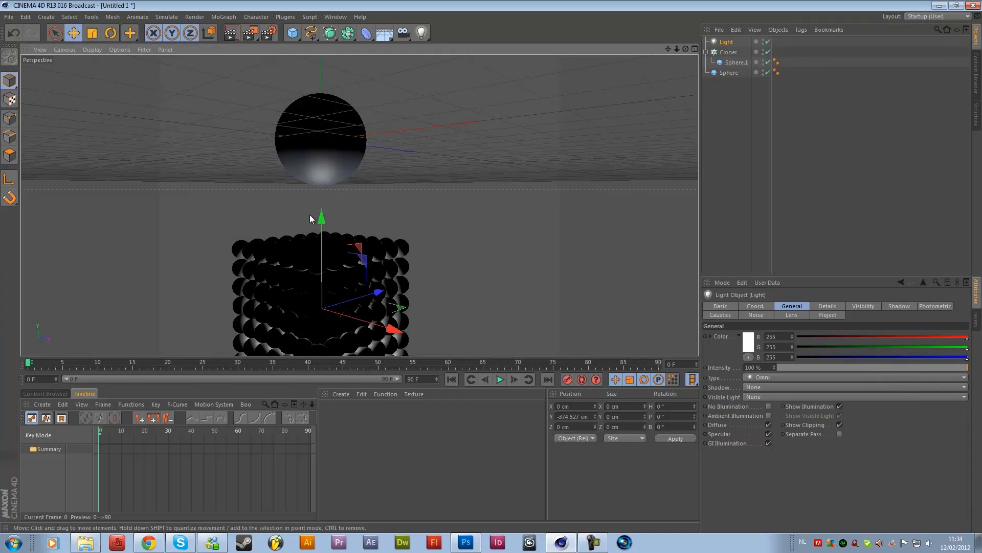
{"action": "left_click_drag", "start_coordinate": [323, 218], "coordinate": [326, 165]}
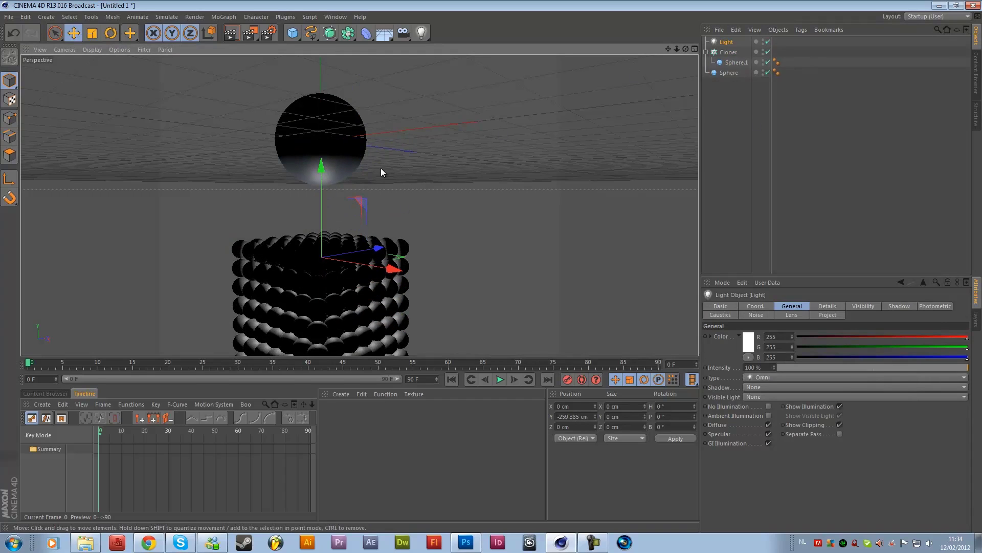
Set the light's Visible Light to Inverse Volumetric and Shadow to Shadow Maps (Soft)
{"action": "left_click", "coordinate": [759, 397]}
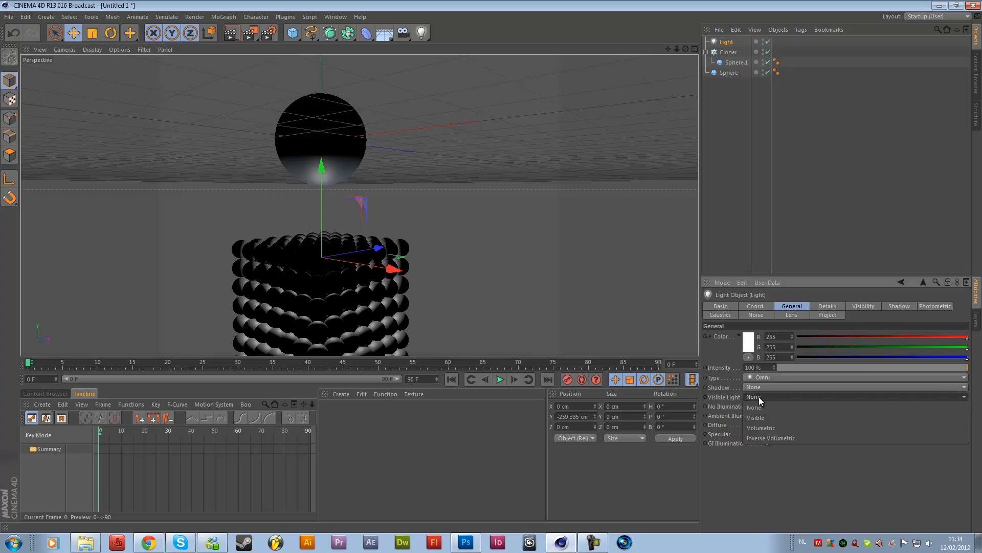
{"action": "left_click", "coordinate": [767, 439]}
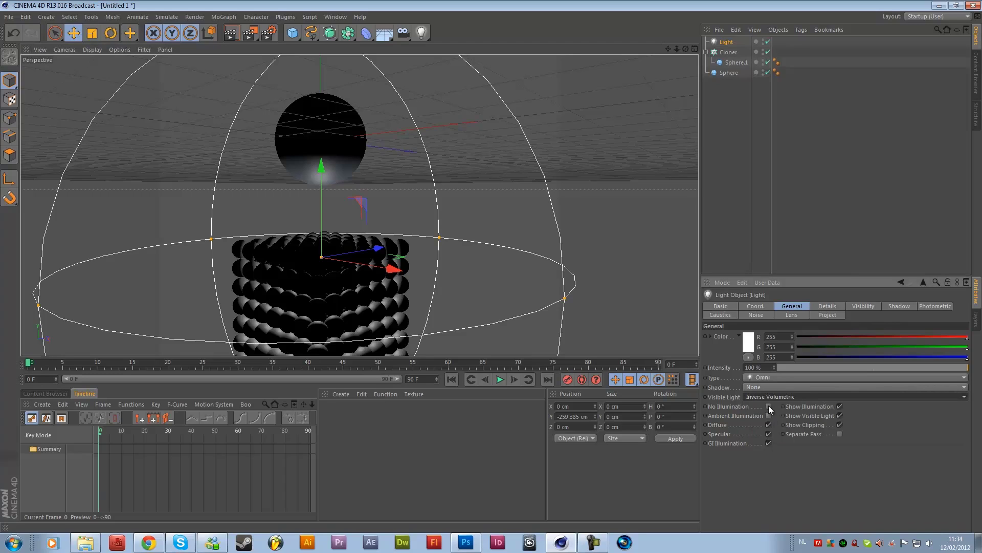
{"action": "left_click", "coordinate": [751, 388]}
{"action": "left_click", "coordinate": [762, 404]}
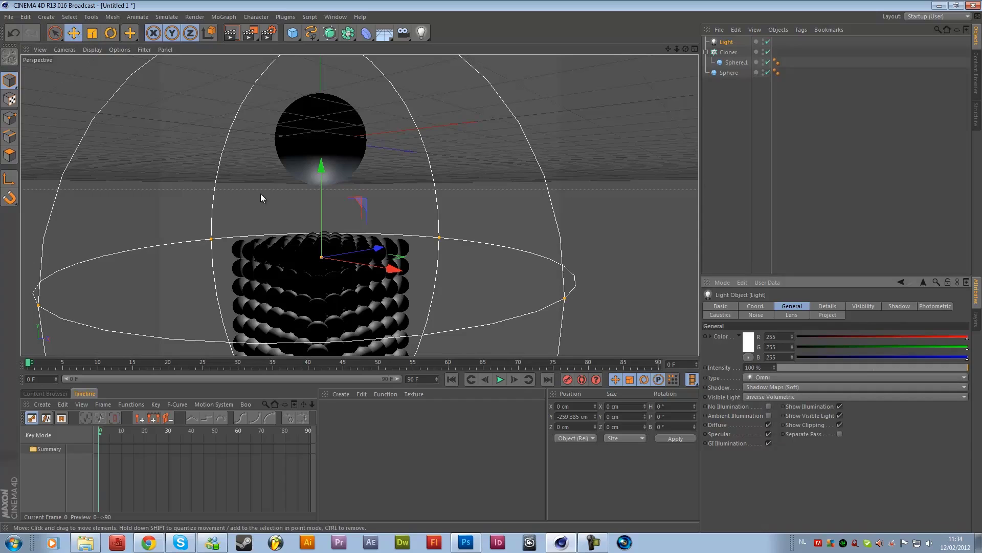
{"action": "left_click_drag", "start_coordinate": [429, 116], "coordinate": [370, 154], "text": "alt"}
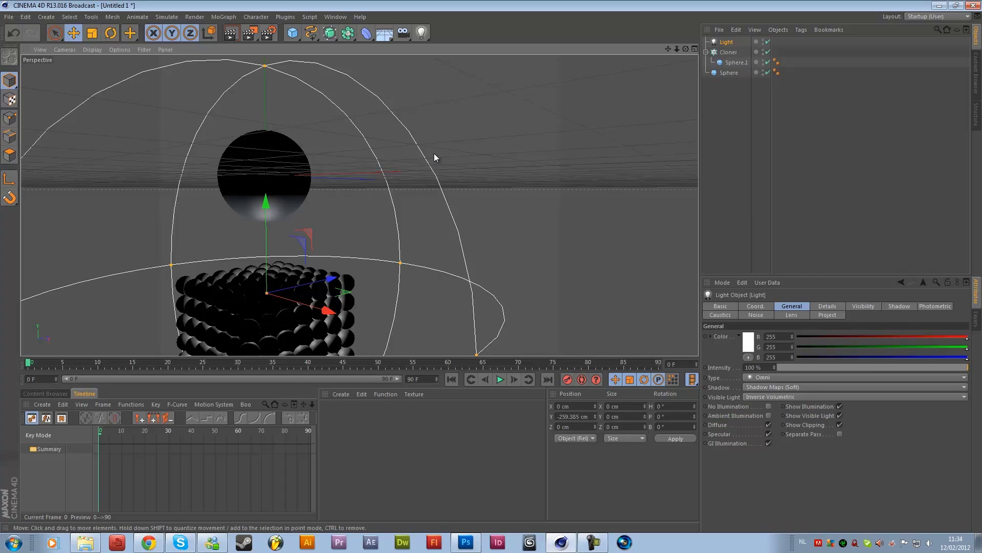
Tag the Cloner as a Rigid Body and the Sphere as a Collider Body, then raise the Sphere
{"action": "right_click", "coordinate": [729, 53]}
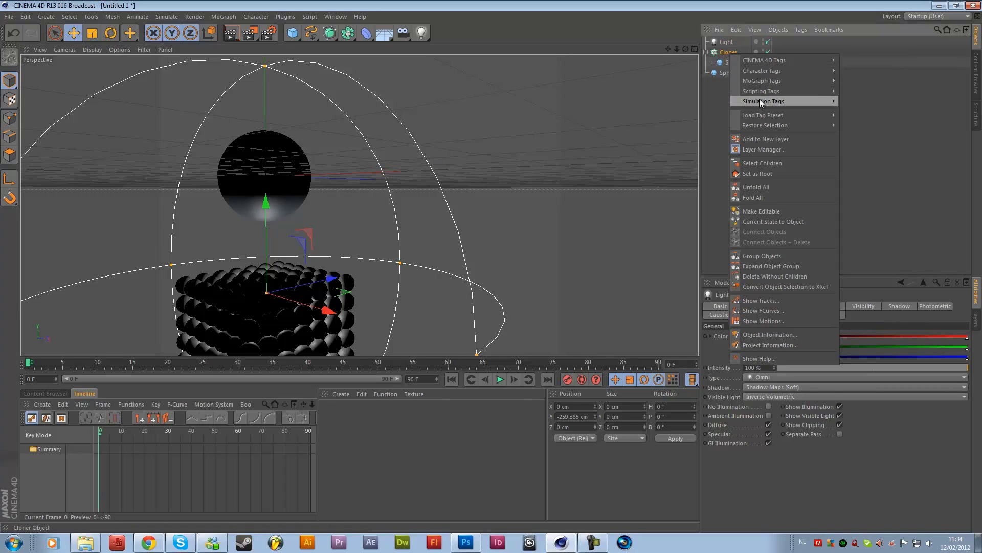
{"action": "mouse_move", "coordinate": [764, 102]}
{"action": "left_click", "coordinate": [877, 105]}
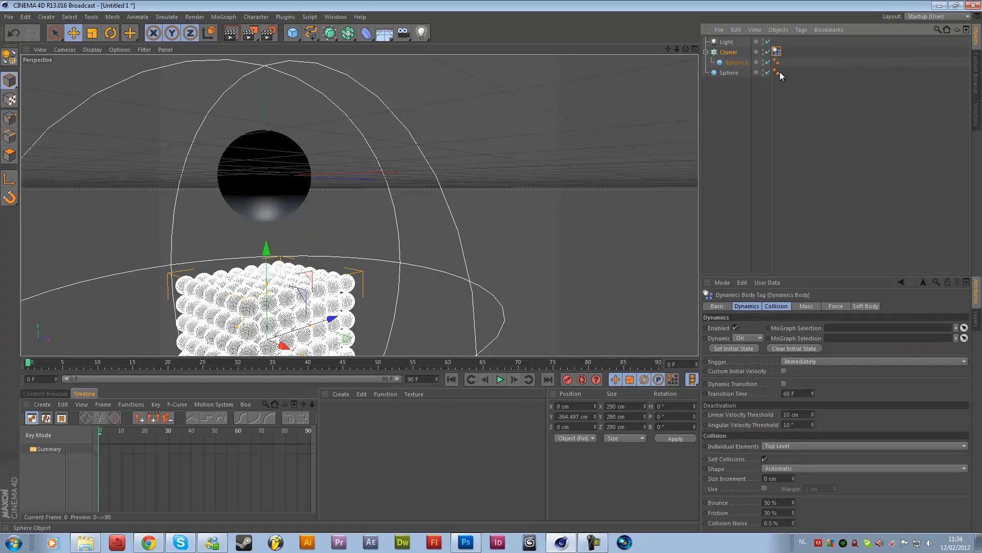
{"action": "right_click", "coordinate": [734, 72]}
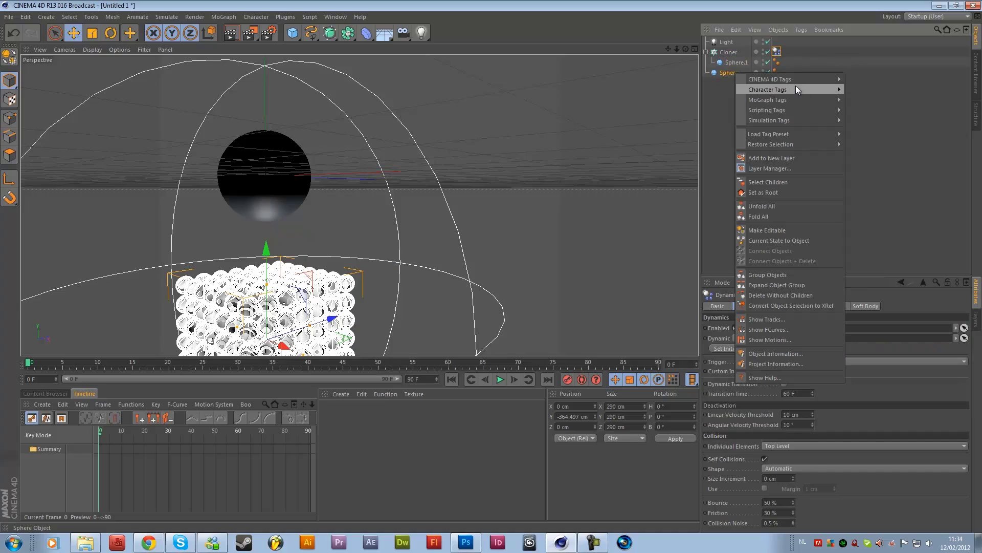
{"action": "left_click", "coordinate": [874, 121]}
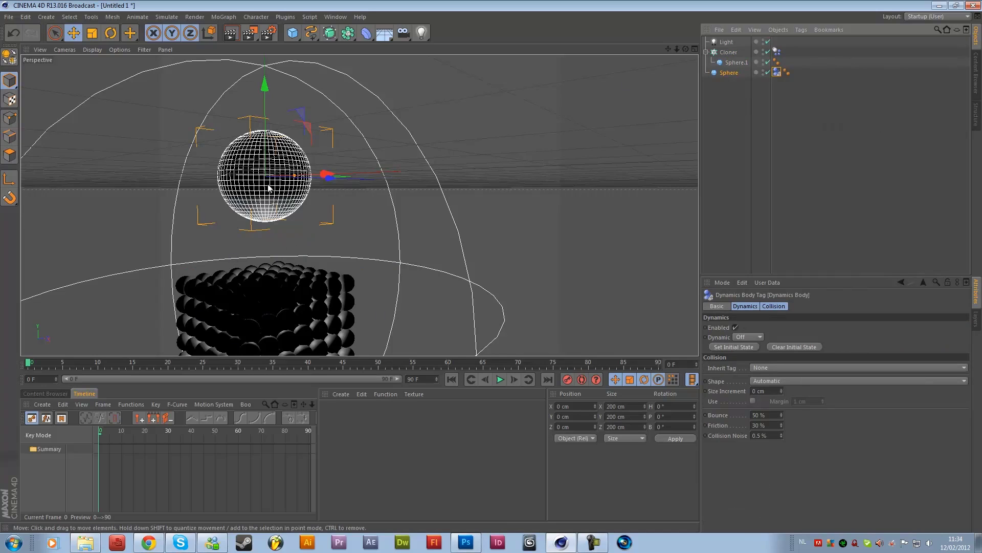
{"action": "left_click_drag", "start_coordinate": [264, 111], "coordinate": [259, 50]}
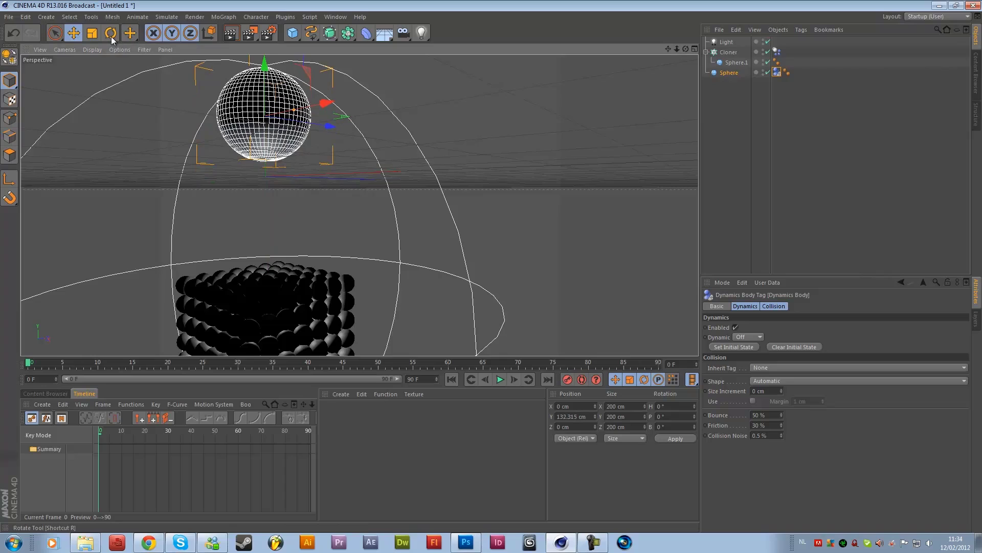
Add an Attractor, parent the large Sphere under it, and set Strength to 10000
{"action": "left_click", "coordinate": [160, 16]}
{"action": "mouse_move", "coordinate": [169, 46]}
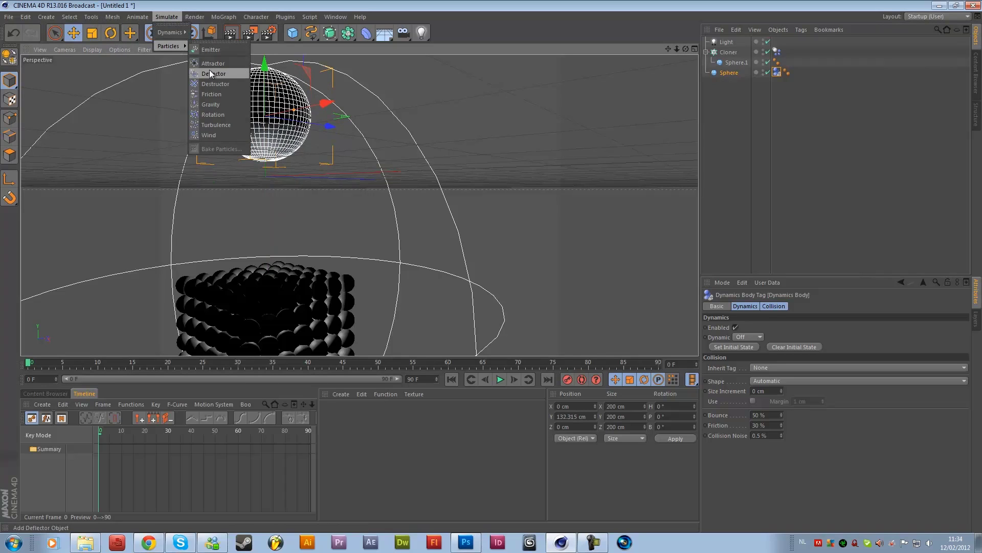
{"action": "left_click", "coordinate": [213, 64]}
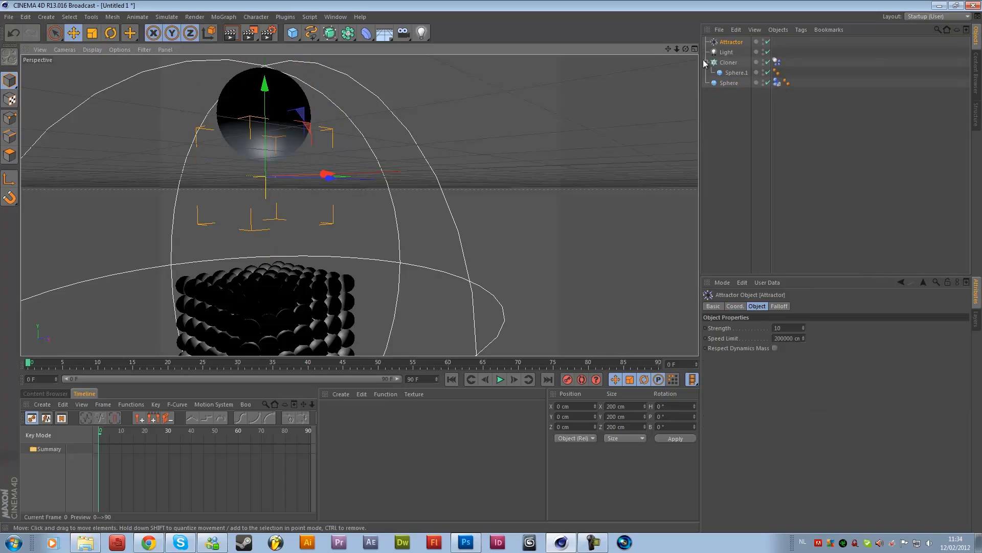
{"action": "mouse_move", "coordinate": [723, 81]}
{"action": "left_mouse_down"}
{"action": "mouse_move", "coordinate": [749, 47]}
{"action": "mouse_move", "coordinate": [729, 43]}
{"action": "left_mouse_up"}
{"action": "left_click", "coordinate": [729, 45]}
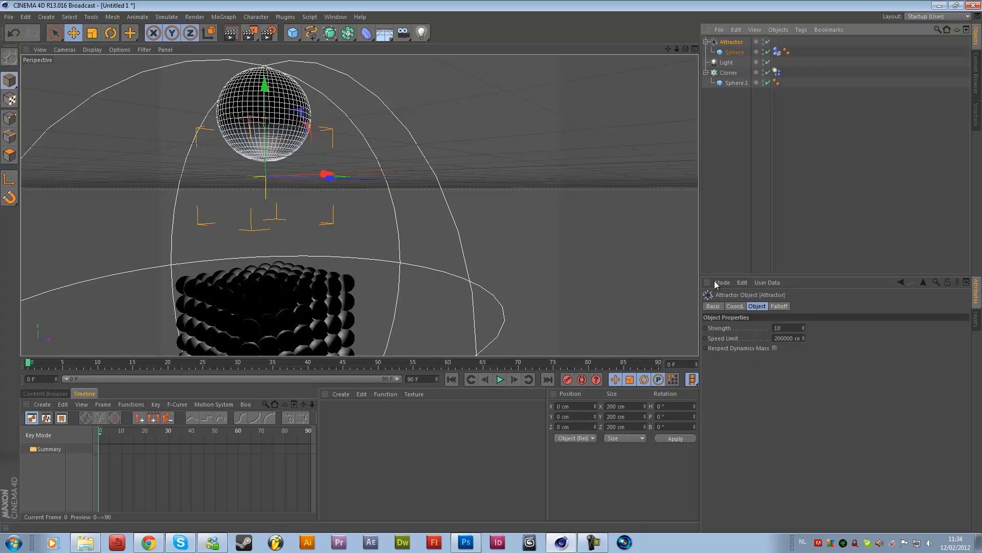
{"action": "double_click", "coordinate": [785, 327]}
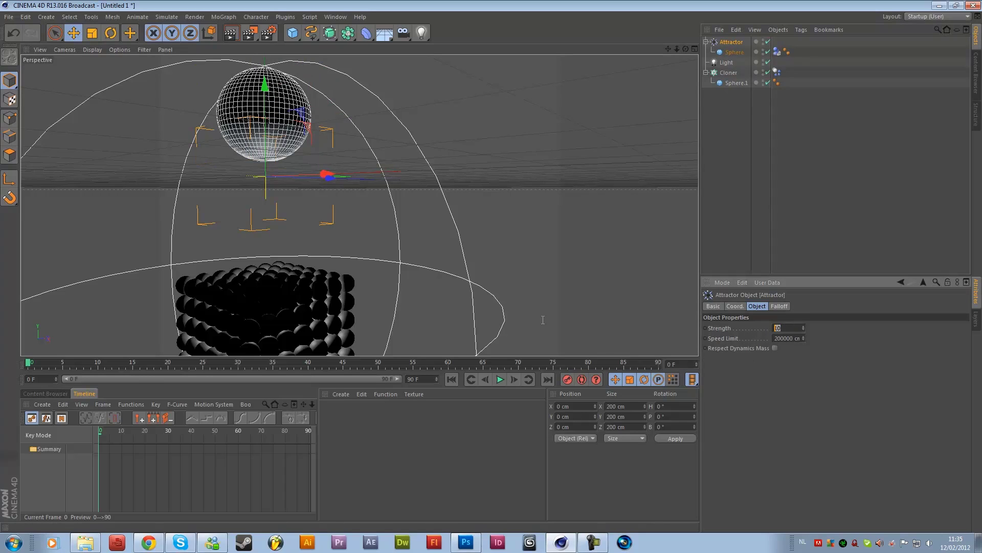
{"action": "type", "text": "1000"}
Raise the Attractor to about 133 cm, keeping Sphere as its child
{"action": "left_click", "coordinate": [497, 380]}
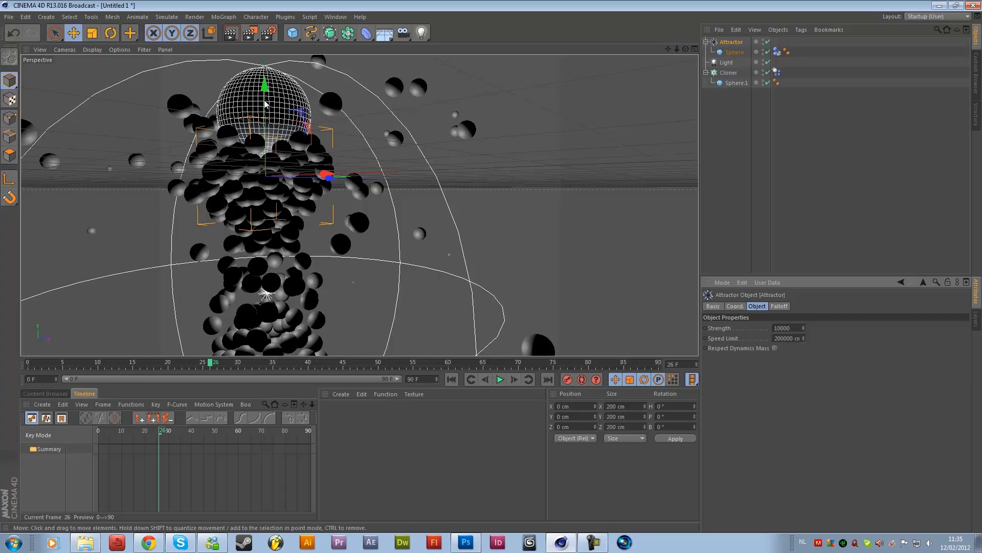
{"action": "left_click_drag", "start_coordinate": [266, 101], "coordinate": [268, 87]}
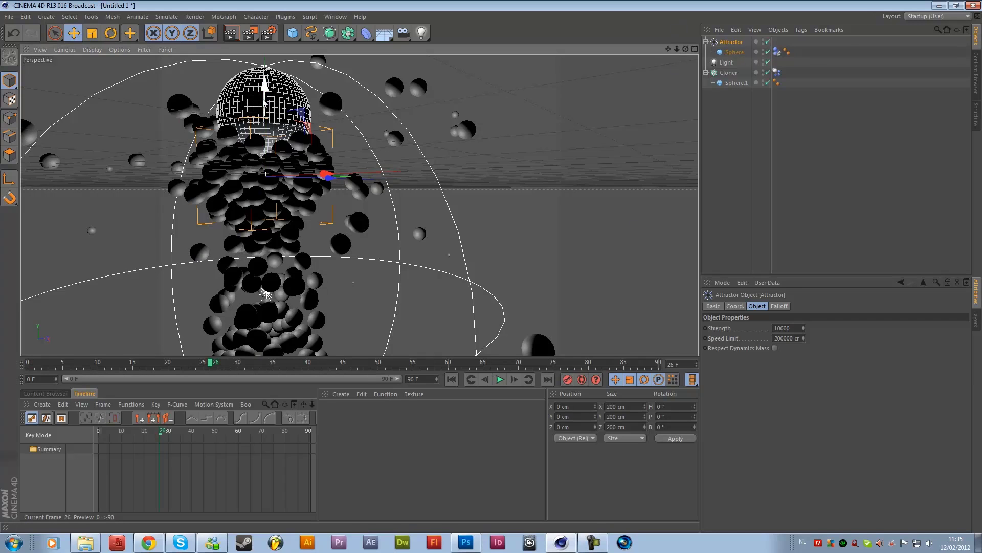
{"action": "left_click_drag", "start_coordinate": [734, 51], "coordinate": [731, 88]}
{"action": "left_click", "coordinate": [731, 42]}
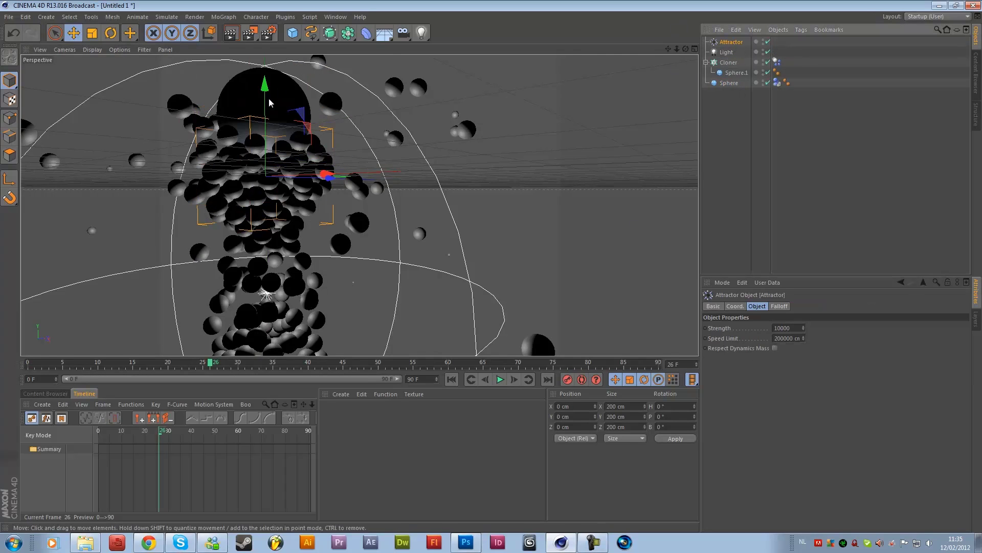
{"action": "mouse_move", "coordinate": [265, 146]}
{"action": "left_mouse_down"}
{"action": "mouse_move", "coordinate": [491, 268]}
{"action": "mouse_move", "coordinate": [563, 110]}
{"action": "left_mouse_up"}
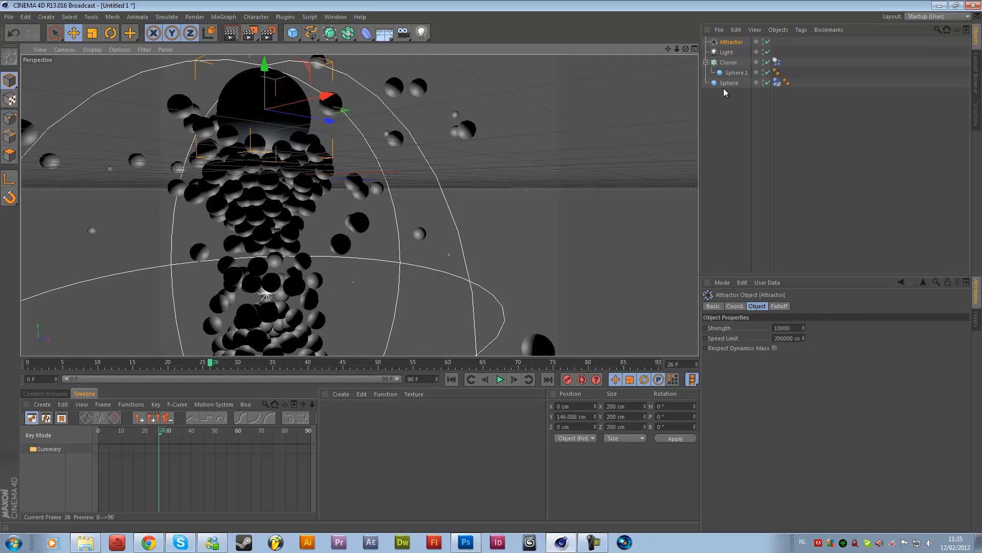
{"action": "mouse_move", "coordinate": [724, 88]}
{"action": "left_mouse_down"}
{"action": "mouse_move", "coordinate": [738, 49]}
{"action": "mouse_move", "coordinate": [731, 42]}
{"action": "left_mouse_up"}
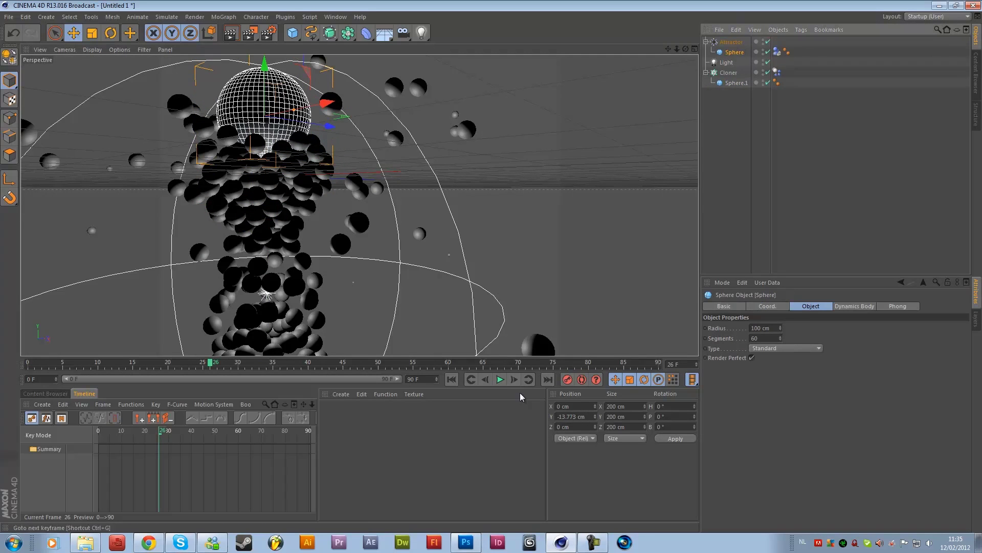
Replay the simulation to about frame 30, orbit slightly, and render a preview
{"action": "left_click", "coordinate": [452, 379]}
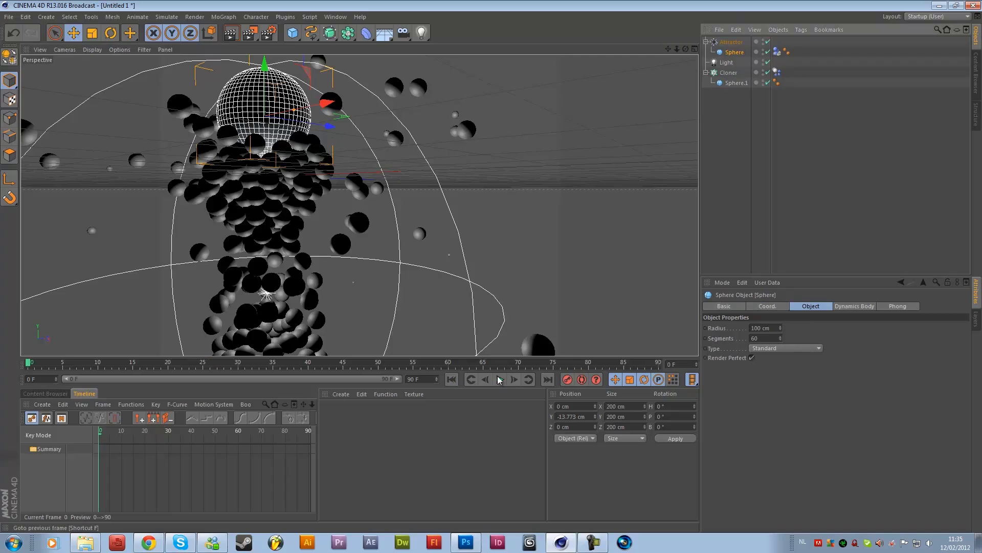
{"action": "left_click", "coordinate": [498, 379]}
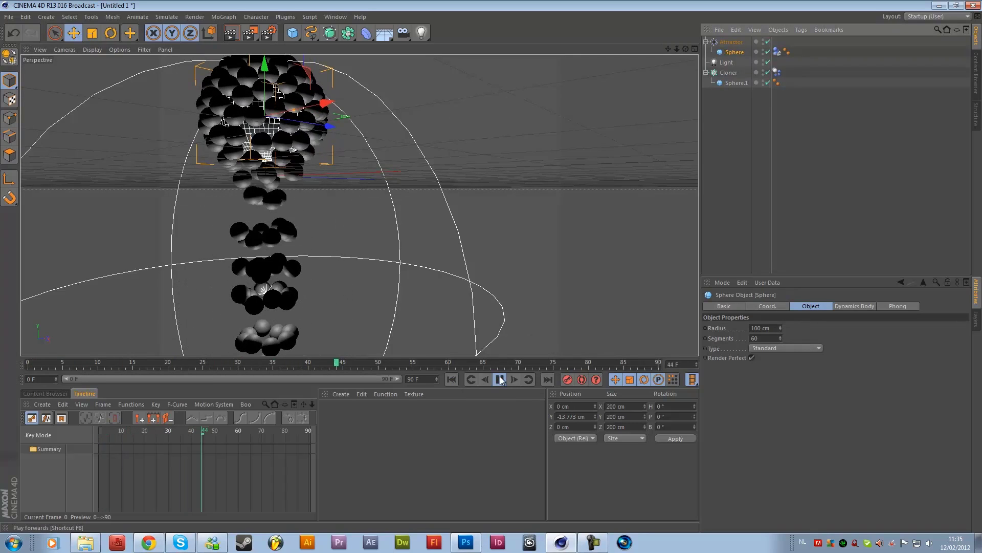
{"action": "left_click", "coordinate": [499, 380]}
{"action": "left_click", "coordinate": [455, 380]}
{"action": "left_click", "coordinate": [494, 381]}
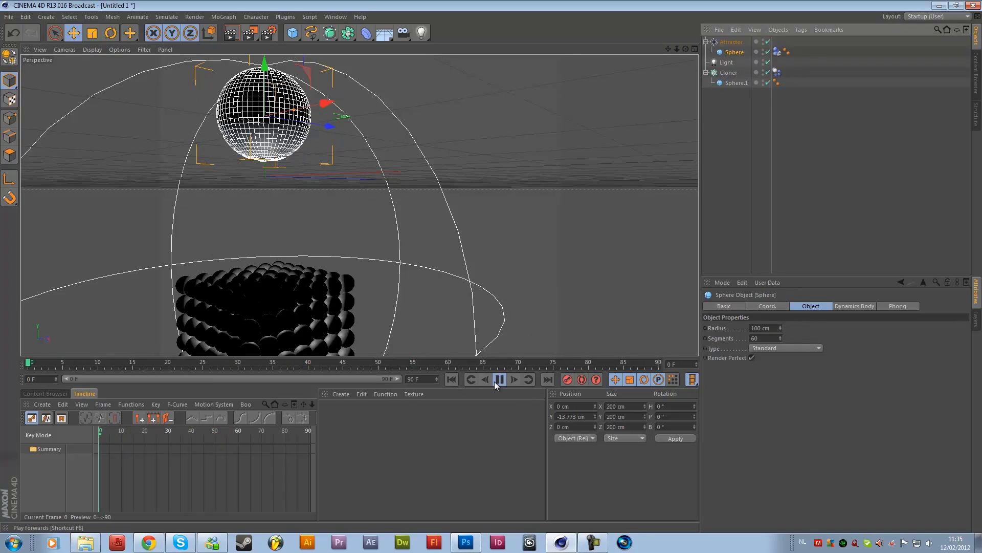
{"action": "left_click", "coordinate": [498, 381]}
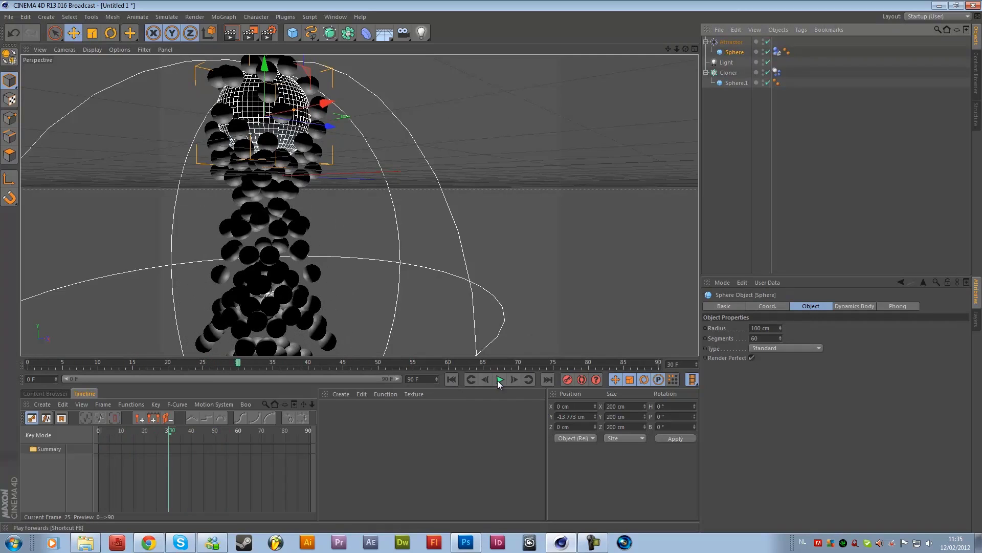
{"action": "left_click_drag", "start_coordinate": [380, 201], "coordinate": [382, 183], "text": "alt"}
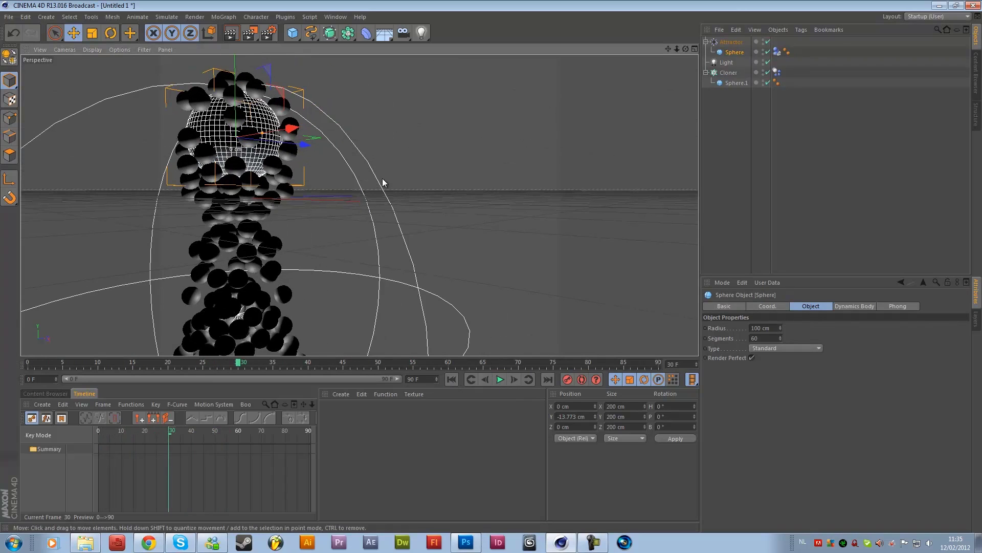
{"action": "key", "text": "ctrl+r"}
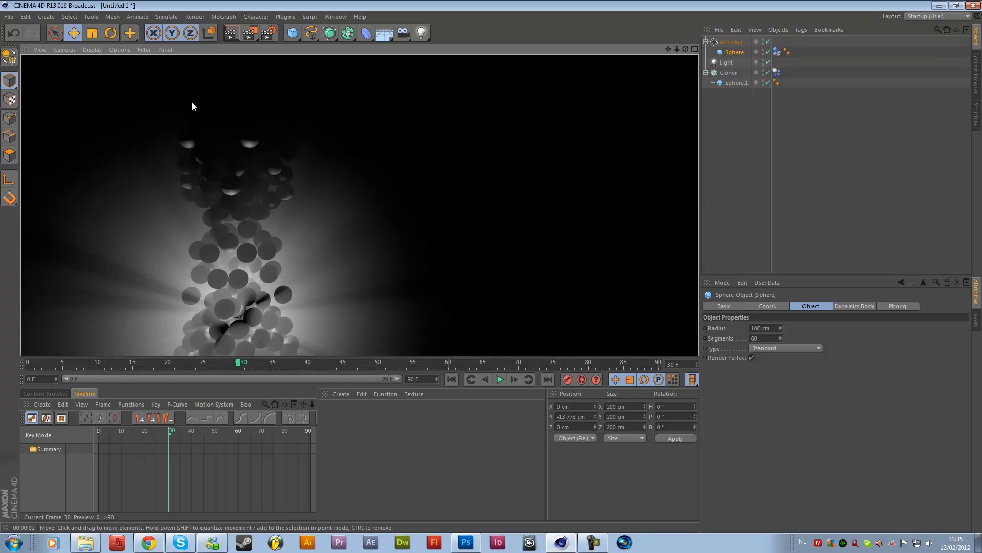
{"action": "left_click", "coordinate": [211, 99]}
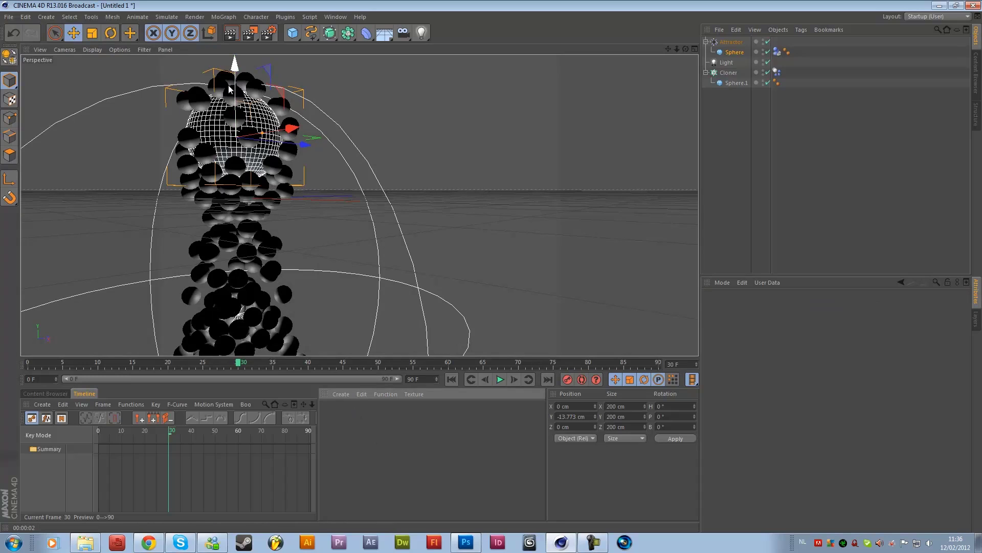
Add a Plane, scale it to roughly 619 cm, and lift it about 512 cm on Y
{"action": "left_click", "coordinate": [290, 38]}
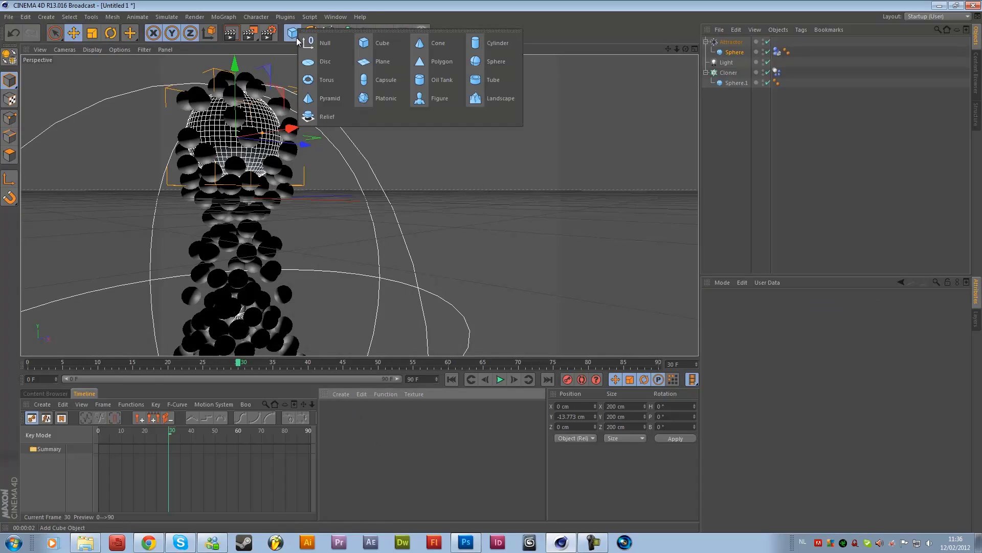
{"action": "left_click", "coordinate": [394, 62]}
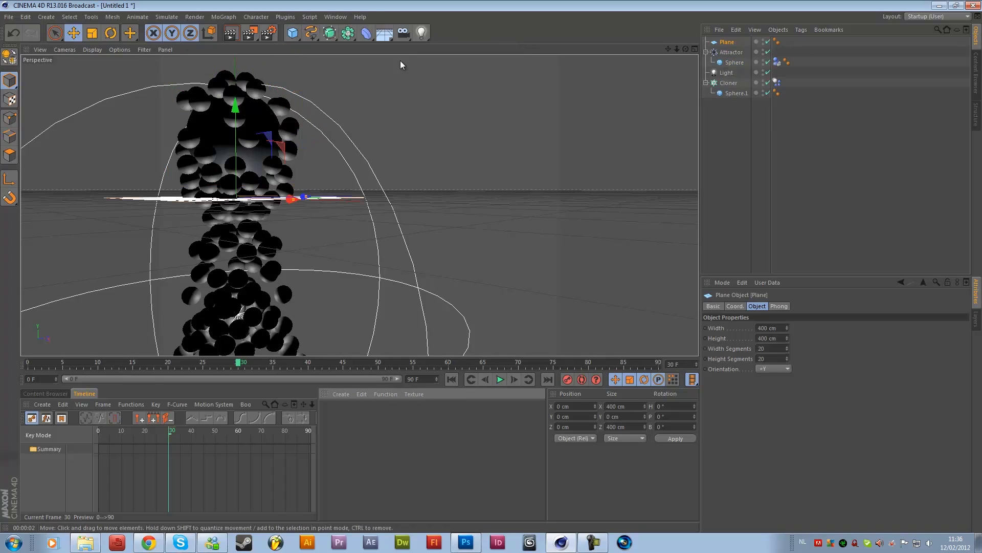
{"action": "key", "text": "t"}
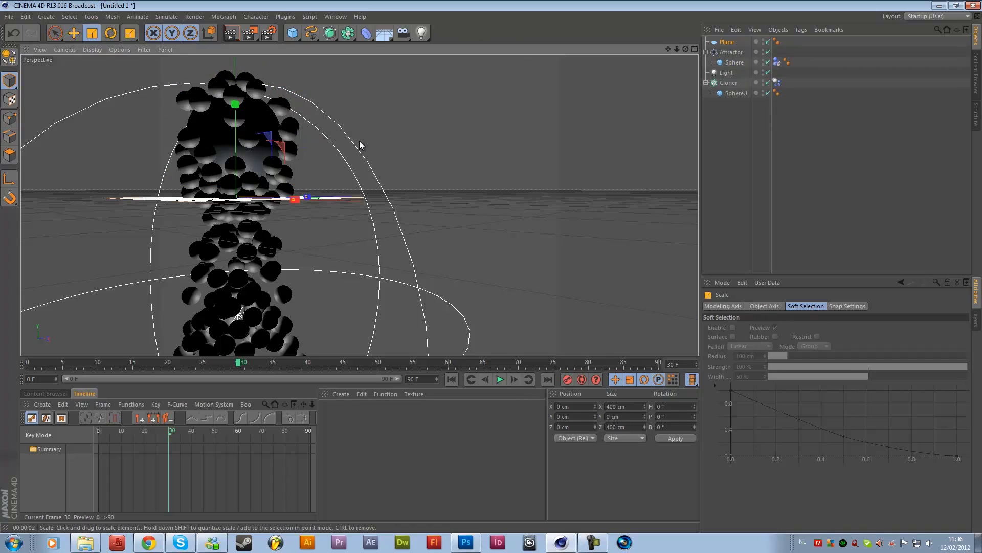
{"action": "left_click_drag", "start_coordinate": [353, 144], "coordinate": [664, 180]}
{"action": "key", "text": "e"}
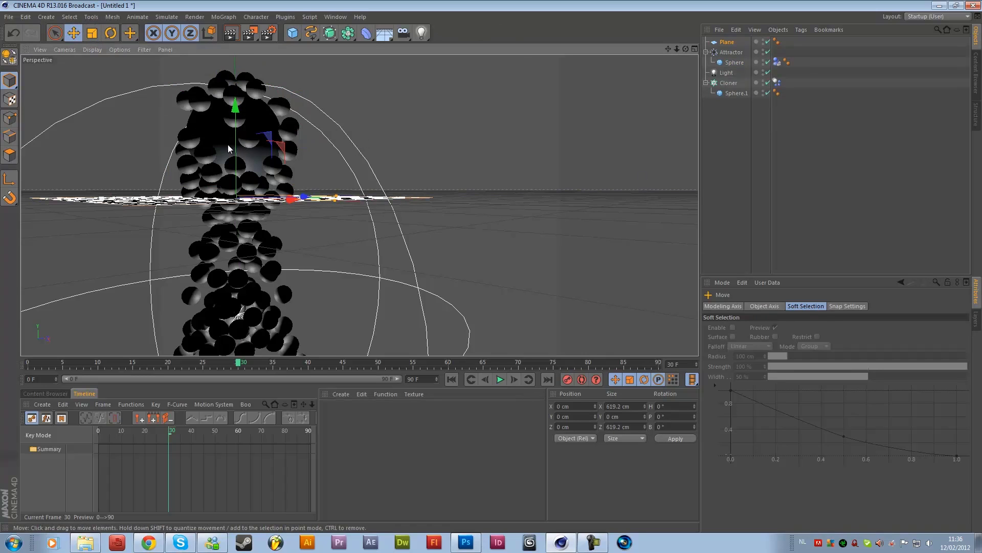
{"action": "mouse_move", "coordinate": [235, 107]}
{"action": "left_mouse_down"}
{"action": "mouse_move", "coordinate": [491, 265]}
{"action": "mouse_move", "coordinate": [330, 473]}
{"action": "left_mouse_up"}
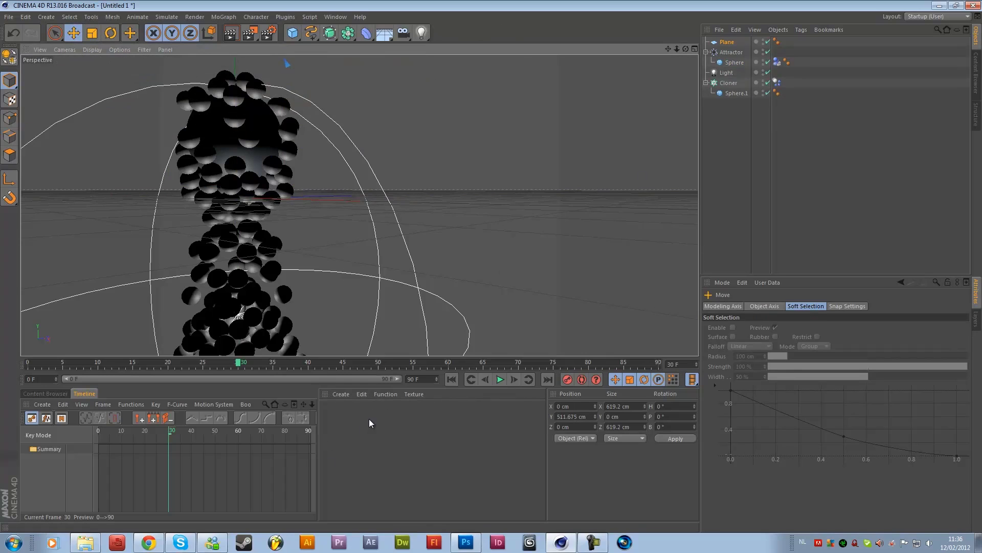
Create a new material, Mat, with Luminance enabled and apply it to the Plane
{"action": "double_click", "coordinate": [338, 419]}
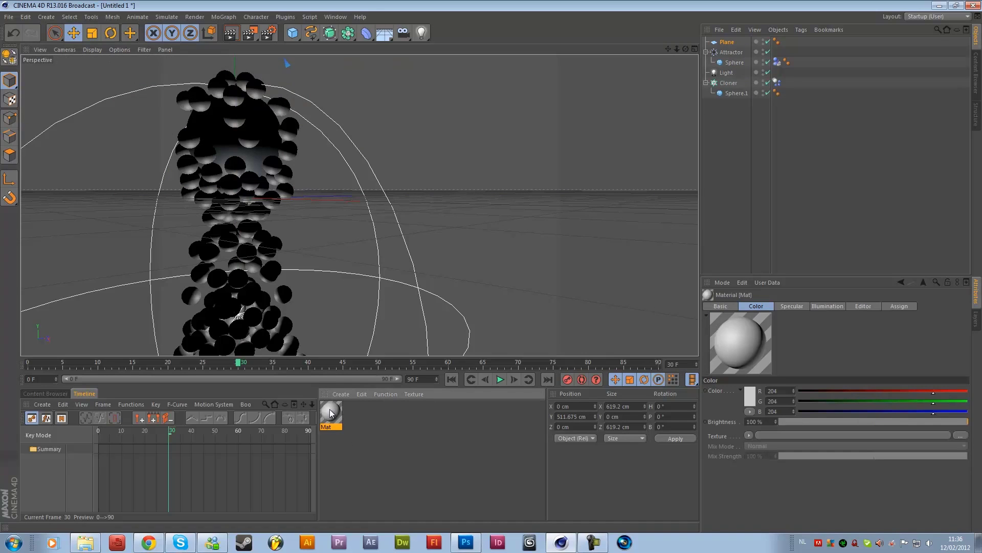
{"action": "double_click", "coordinate": [327, 413]}
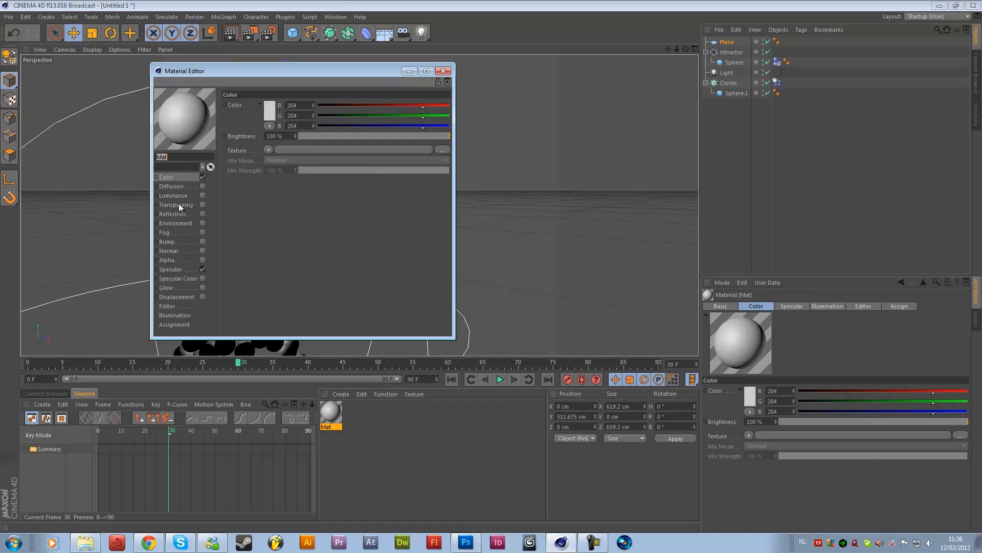
{"action": "left_click", "coordinate": [201, 196]}
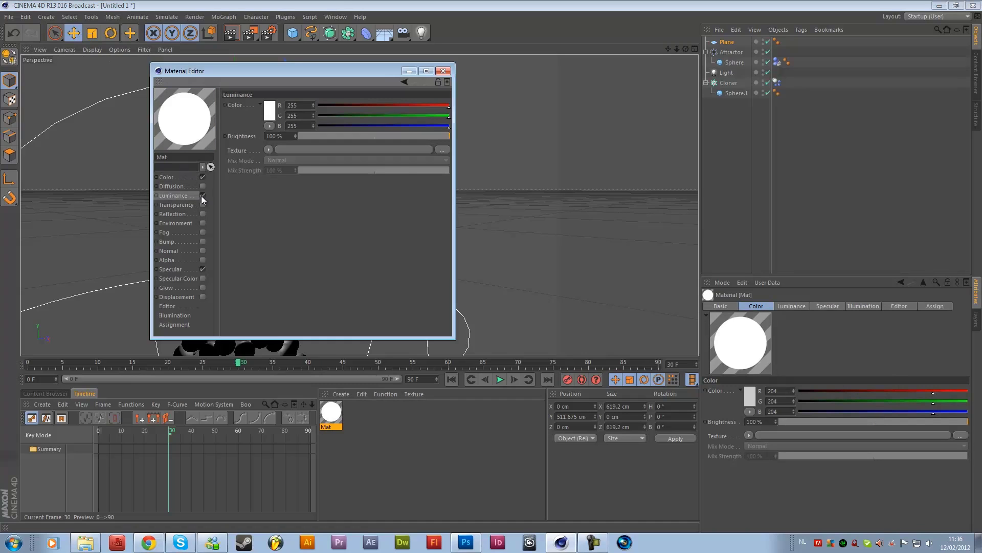
{"action": "left_click", "coordinate": [442, 70]}
{"action": "mouse_move", "coordinate": [331, 413]}
{"action": "left_mouse_down"}
{"action": "mouse_move", "coordinate": [736, 29]}
{"action": "mouse_move", "coordinate": [731, 43]}
{"action": "left_mouse_up"}
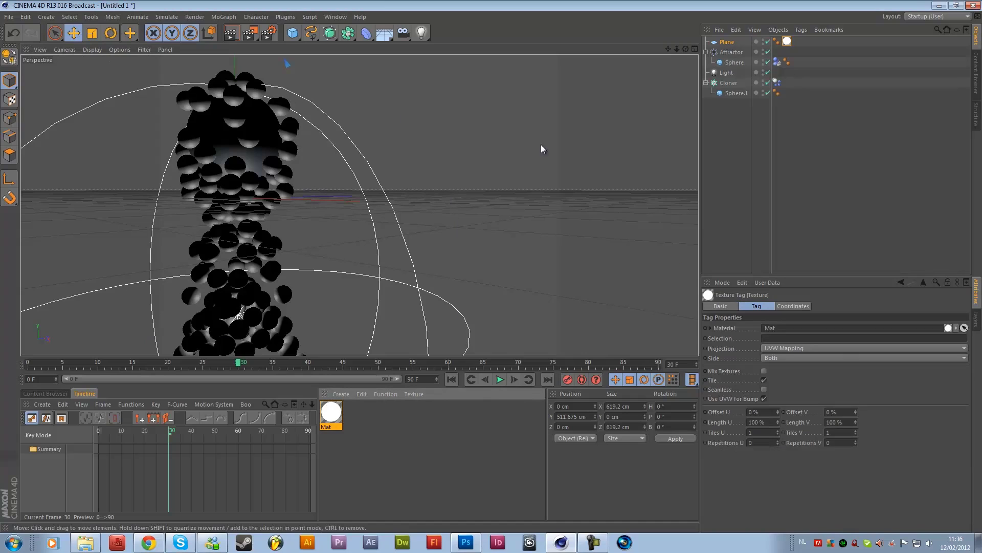
Create Mat.1, enable Luminance and load a Gradient into its texture
{"action": "double_click", "coordinate": [383, 424]}
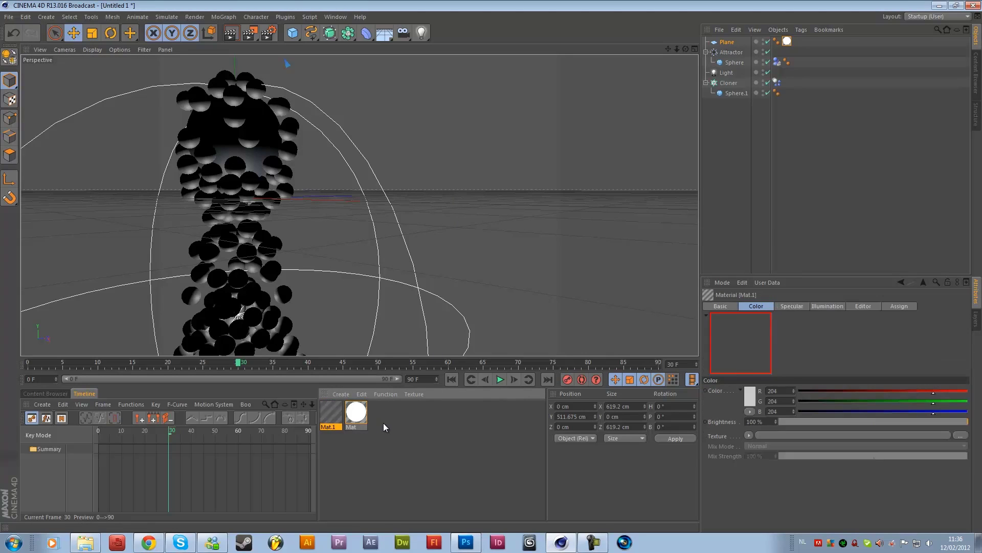
{"action": "double_click", "coordinate": [334, 414]}
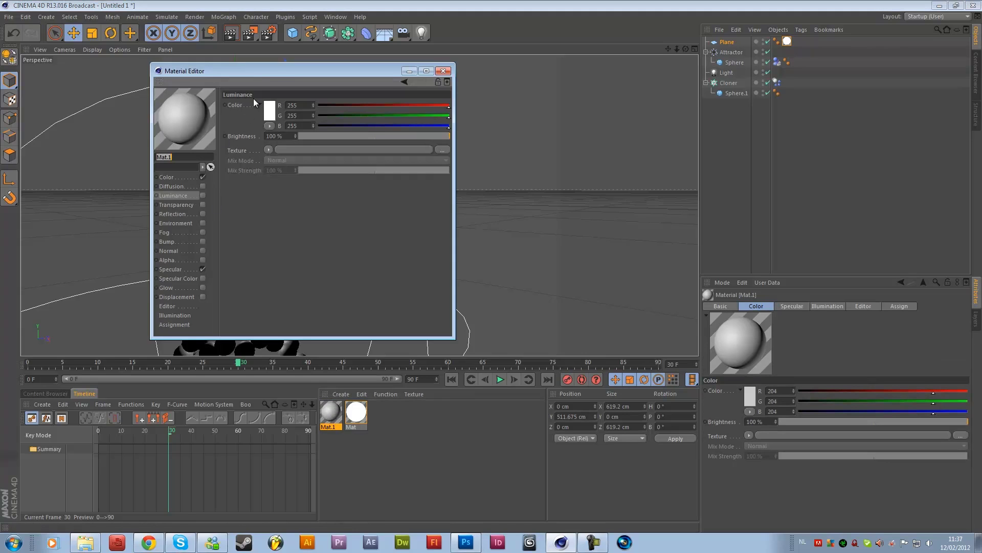
{"action": "left_click_drag", "start_coordinate": [272, 71], "coordinate": [590, 196]}
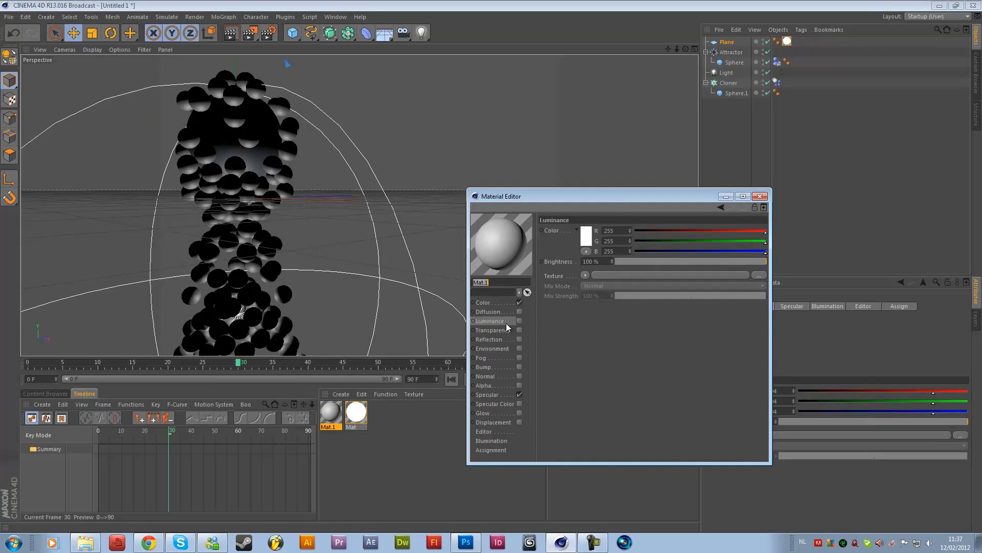
{"action": "left_click", "coordinate": [519, 320]}
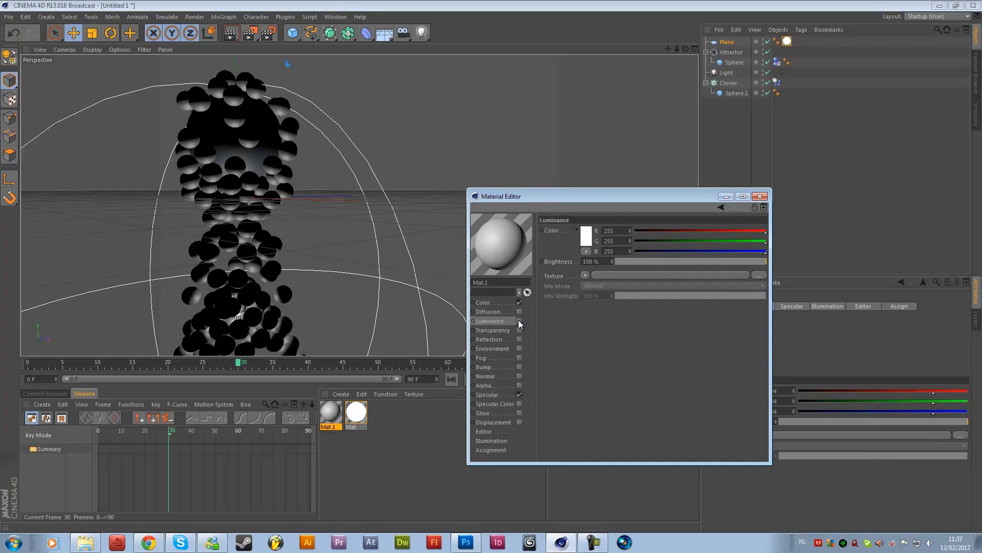
{"action": "left_click", "coordinate": [583, 276]}
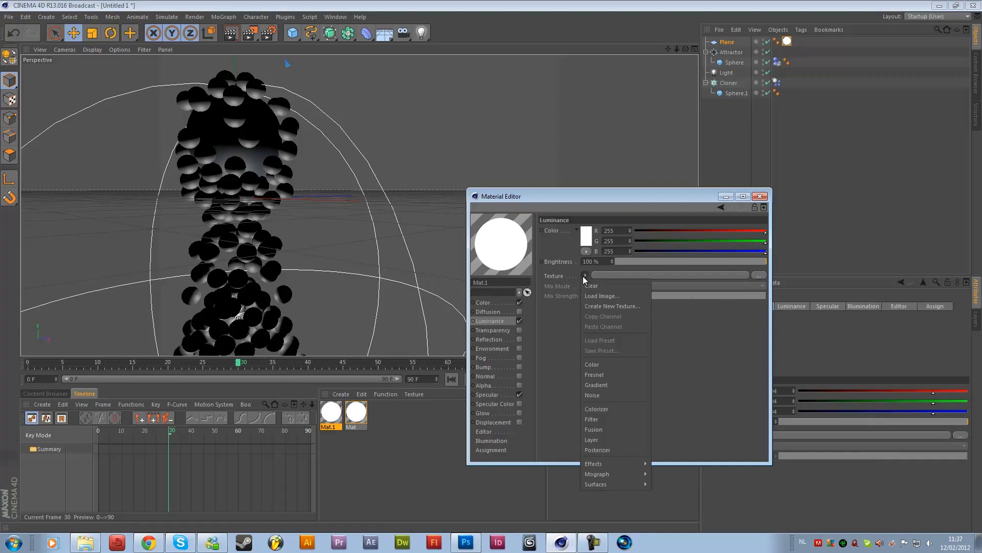
{"action": "left_click", "coordinate": [593, 386]}
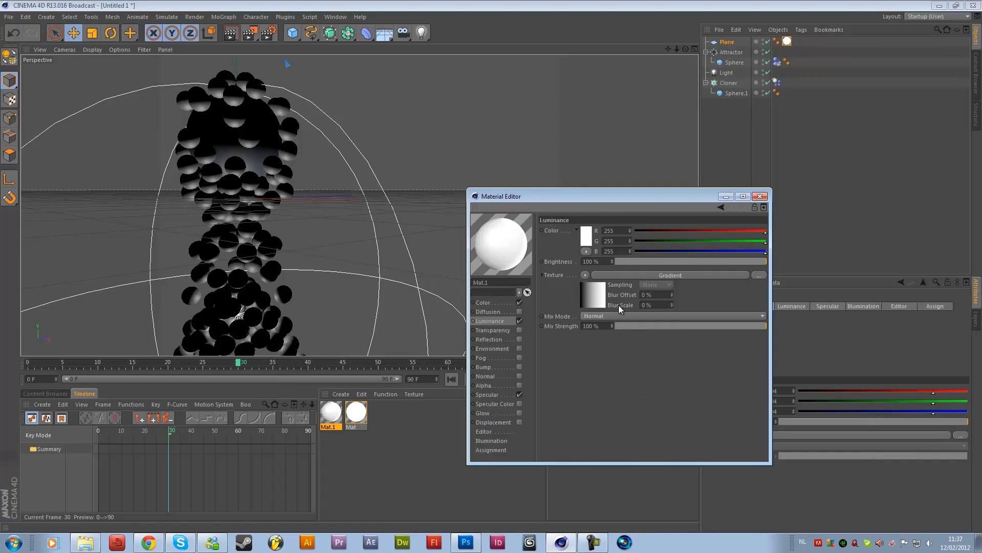
Set the gradient knots to black-white-black with a narrow white band
{"action": "left_click", "coordinate": [645, 276]}
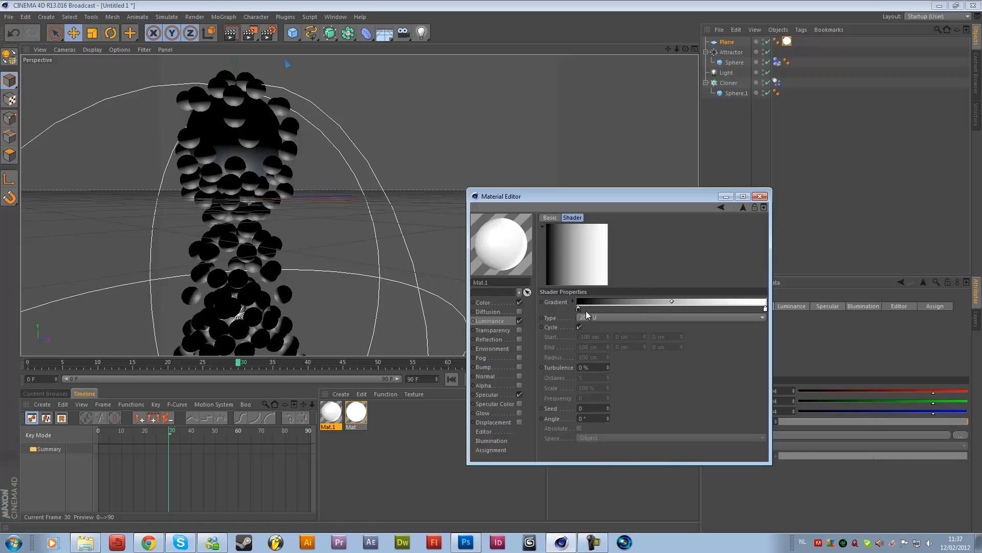
{"action": "left_click_drag", "start_coordinate": [578, 309], "coordinate": [642, 312]}
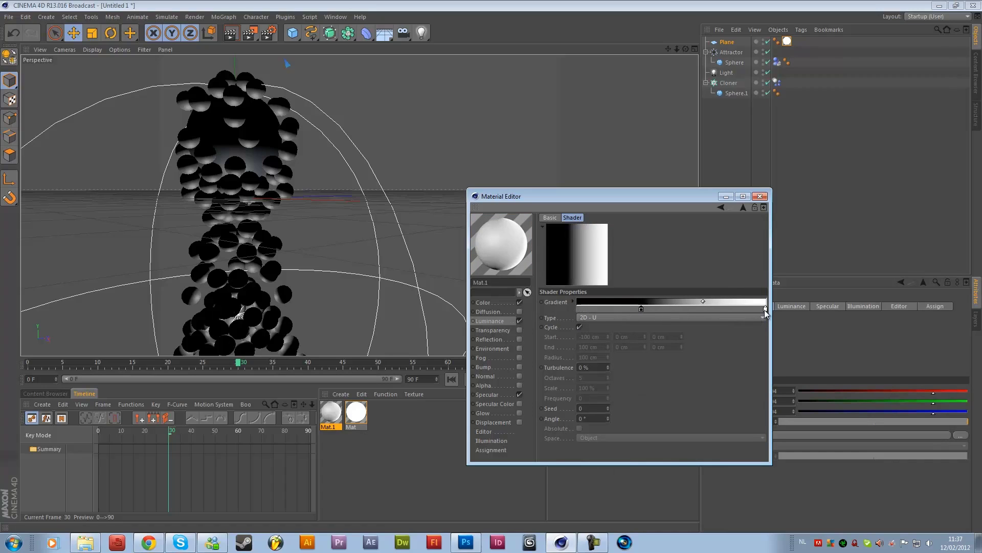
{"action": "left_click_drag", "start_coordinate": [765, 311], "coordinate": [651, 310]}
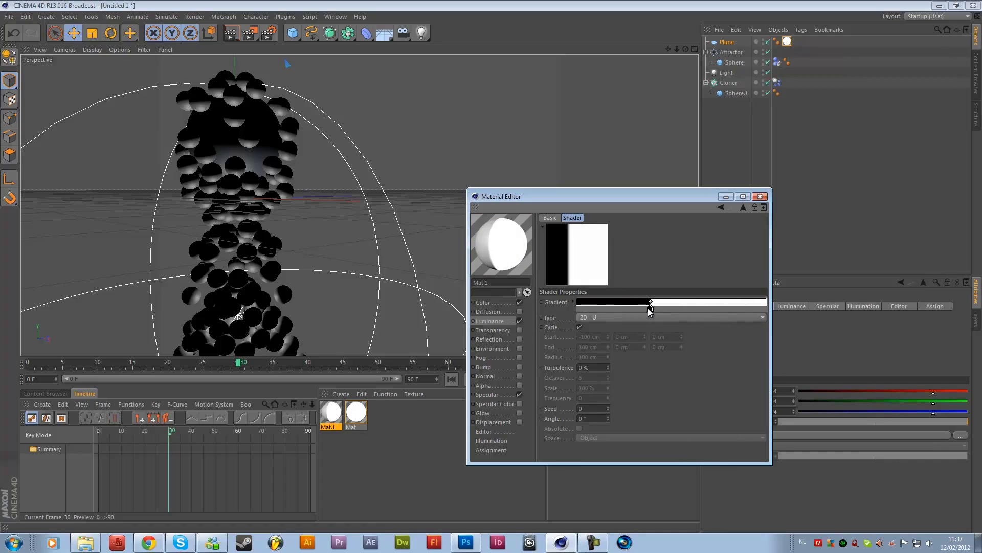
{"action": "double_click", "coordinate": [688, 308]}
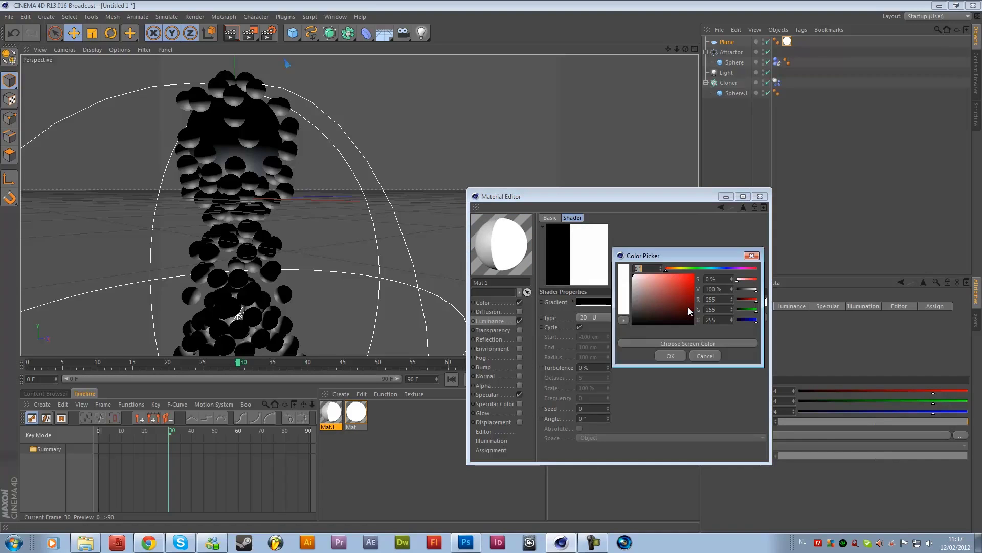
{"action": "left_click", "coordinate": [692, 344]}
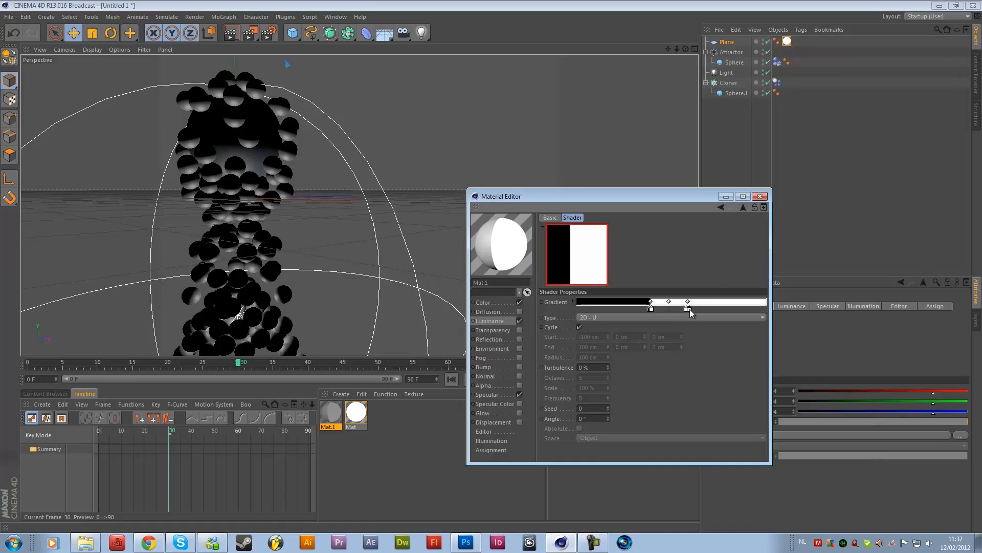
{"action": "left_click", "coordinate": [690, 310]}
{"action": "left_click_drag", "start_coordinate": [667, 308], "coordinate": [663, 345]}
{"action": "left_click", "coordinate": [667, 358]}
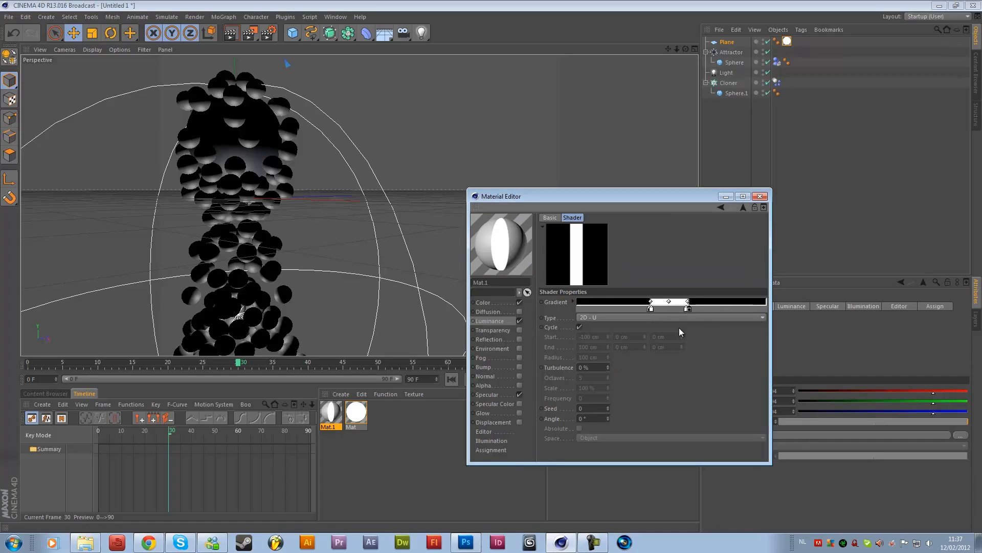
Change the gradient Type to 2D - V and fine-tune the stripe position
{"action": "left_click", "coordinate": [602, 318]}
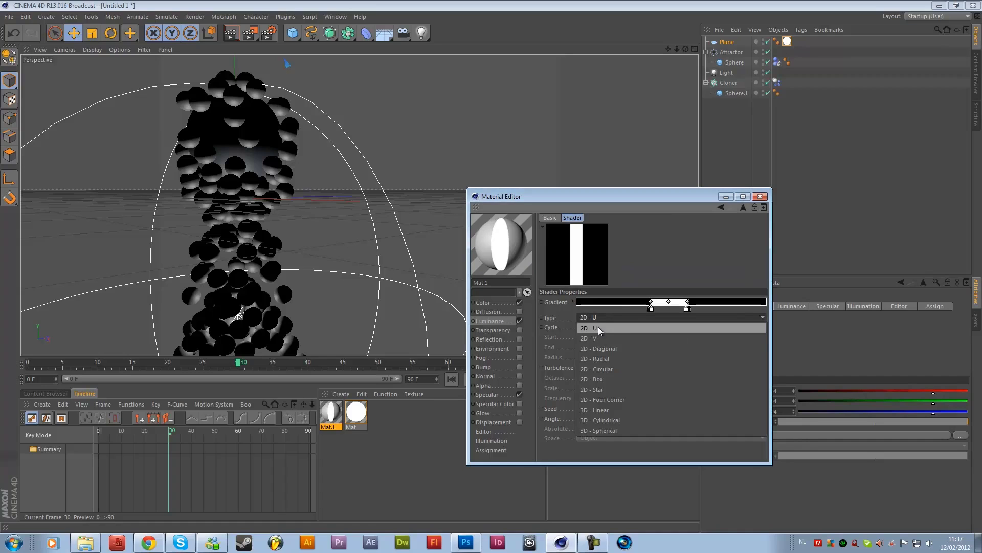
{"action": "left_click", "coordinate": [591, 338]}
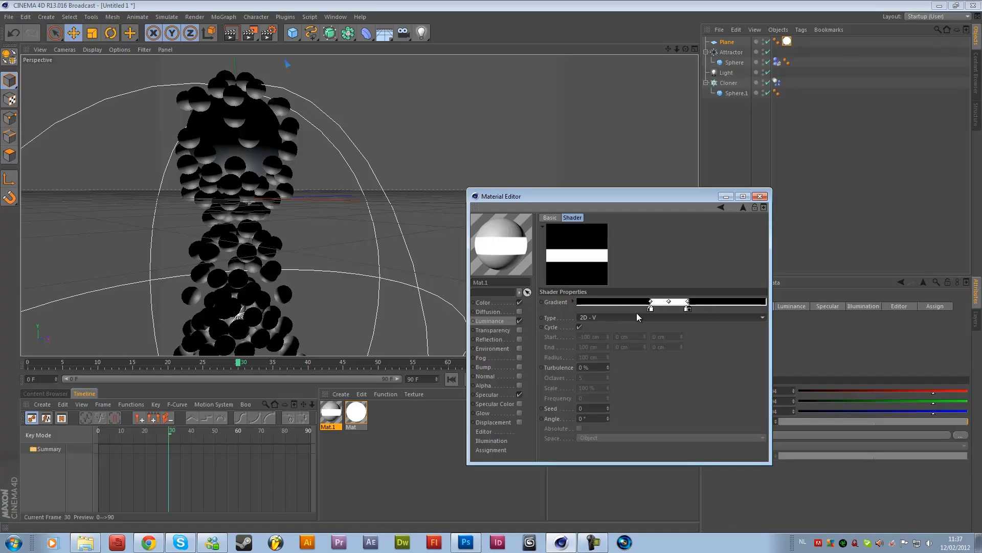
{"action": "left_click_drag", "start_coordinate": [651, 308], "coordinate": [654, 308]}
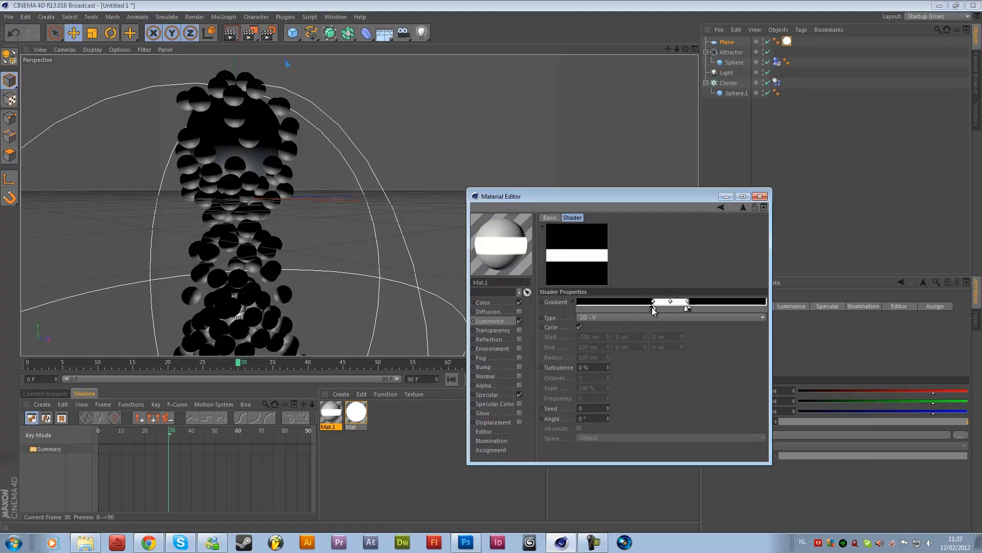
{"action": "left_click", "coordinate": [508, 302]}
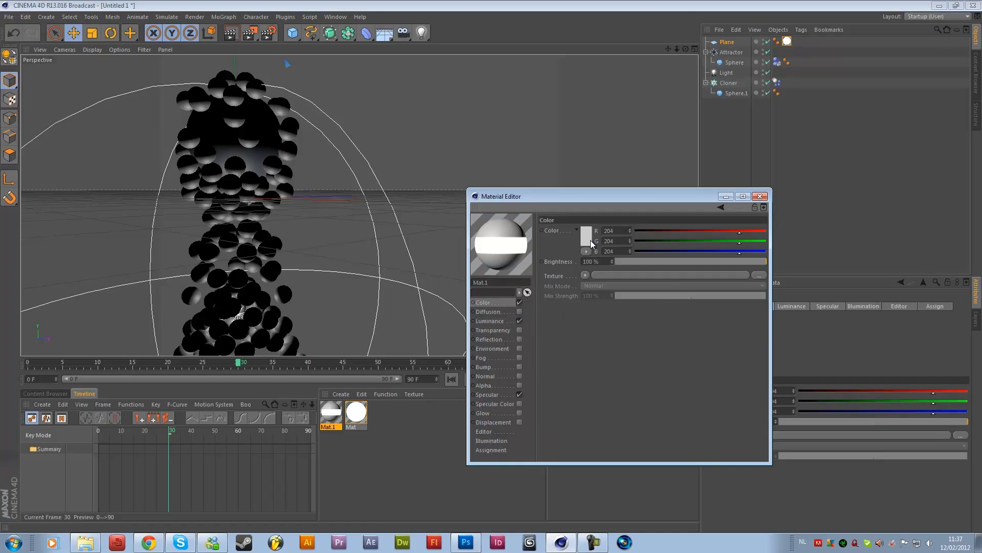
Set Mat.1's base colour to black
{"action": "left_click", "coordinate": [547, 237]}
{"action": "left_click_drag", "start_coordinate": [541, 238], "coordinate": [541, 258]}
{"action": "left_click", "coordinate": [572, 289]}
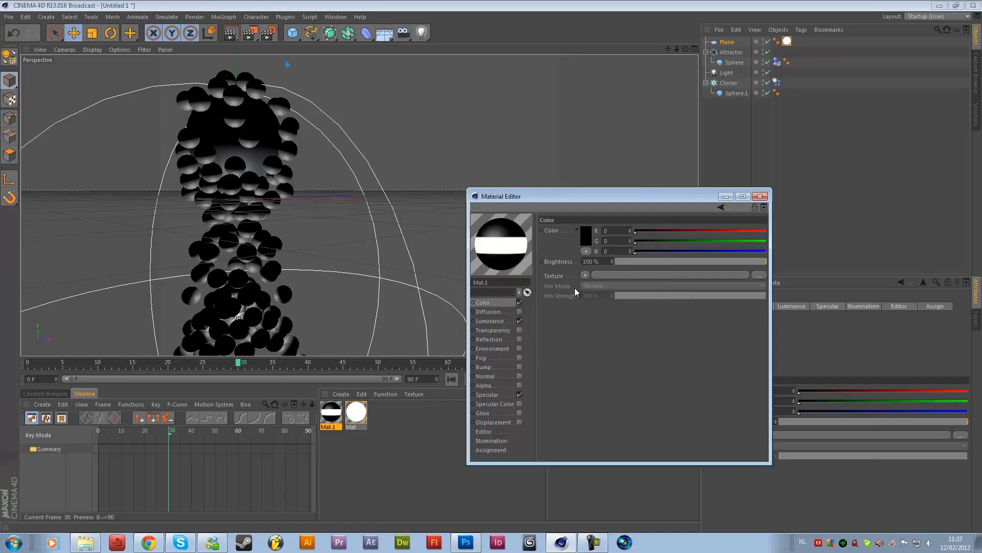
Give Mat.1 a Fresnel reflection texture with 20% brightness and 20% mix strength
{"action": "left_click", "coordinate": [504, 339]}
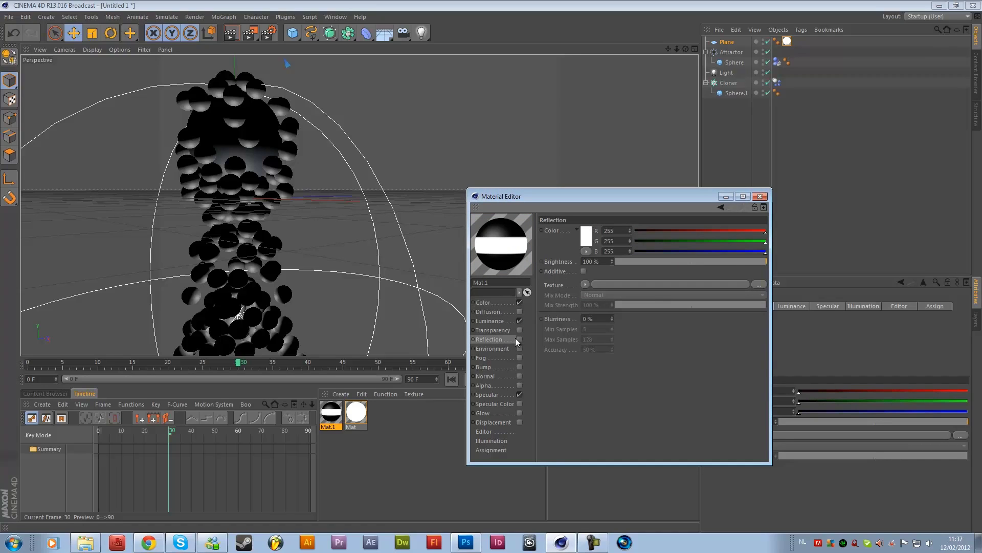
{"action": "left_click", "coordinate": [583, 286]}
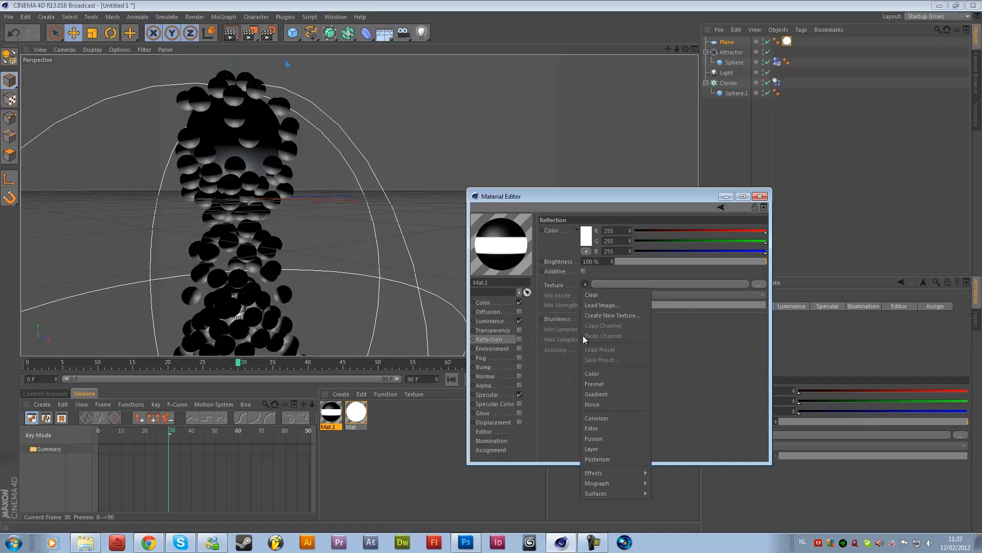
{"action": "left_click", "coordinate": [592, 384]}
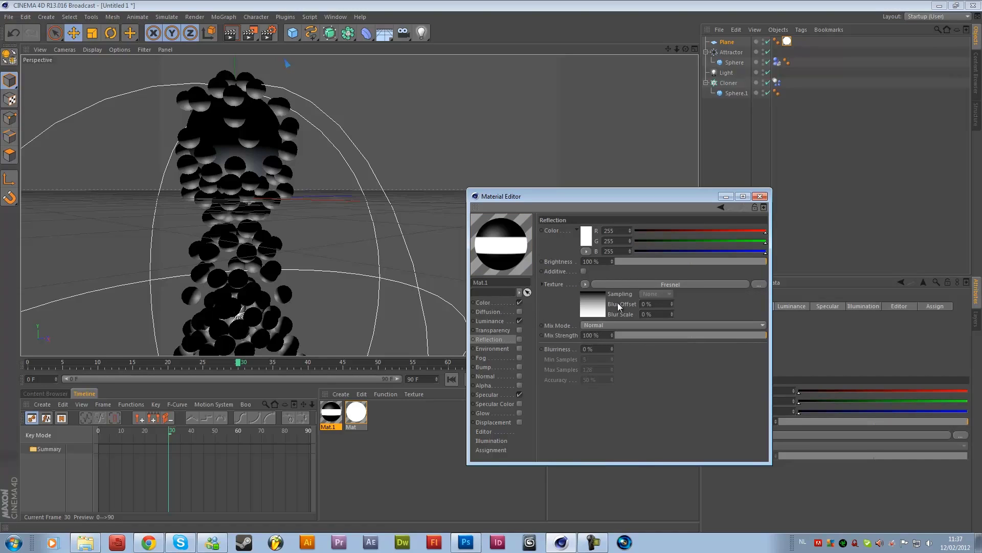
{"action": "double_click", "coordinate": [595, 261]}
{"action": "type", "text": "20"}
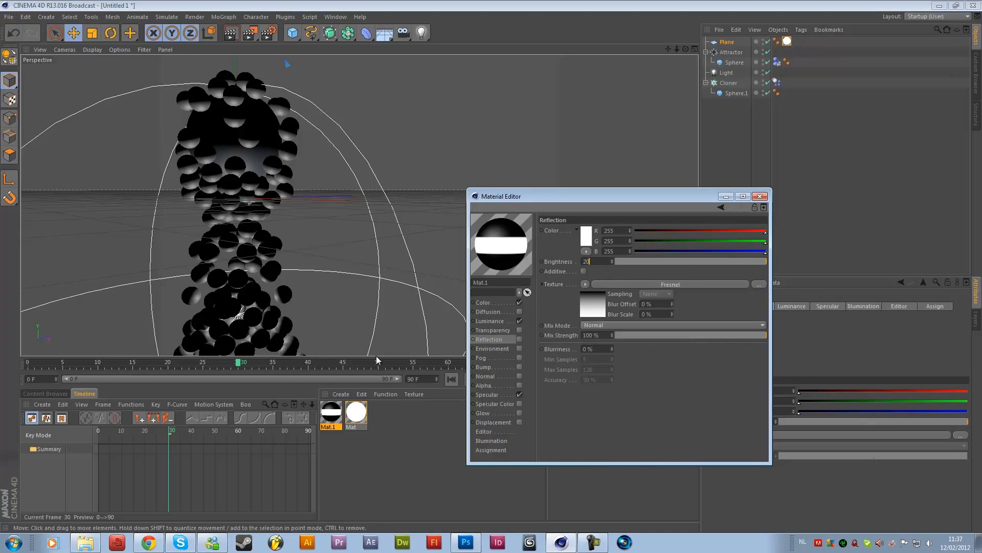
{"action": "double_click", "coordinate": [602, 336]}
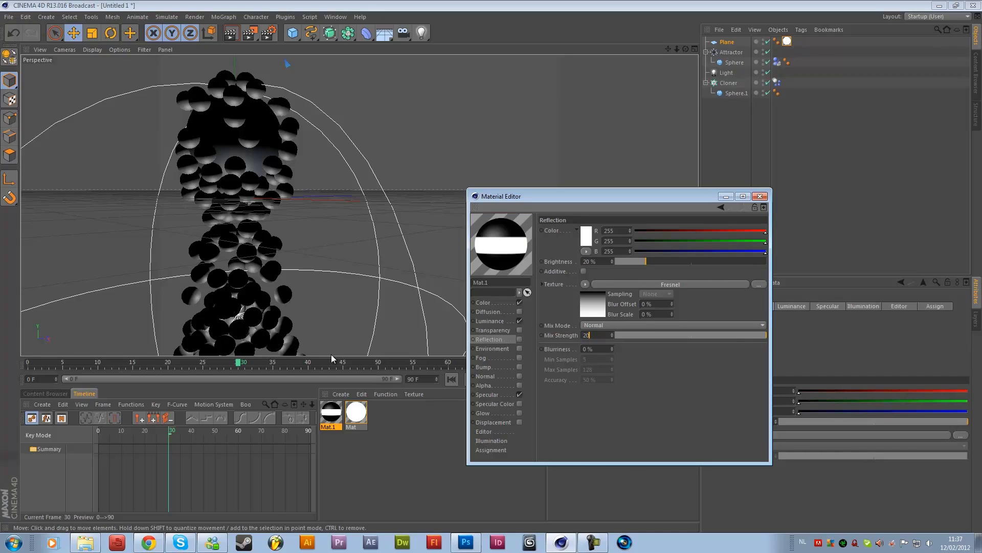
{"action": "type", "text": "20"}
{"action": "key", "text": "Return"}
Set Mat.1's specular height to 26% and width to 20%, then close the editor
{"action": "left_click", "coordinate": [488, 394]}
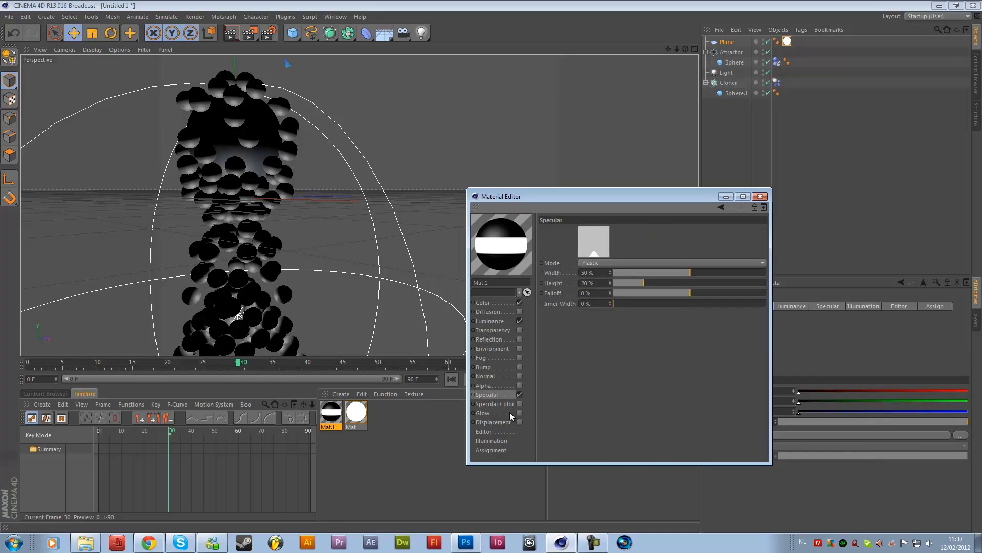
{"action": "left_click_drag", "start_coordinate": [636, 283], "coordinate": [657, 272]}
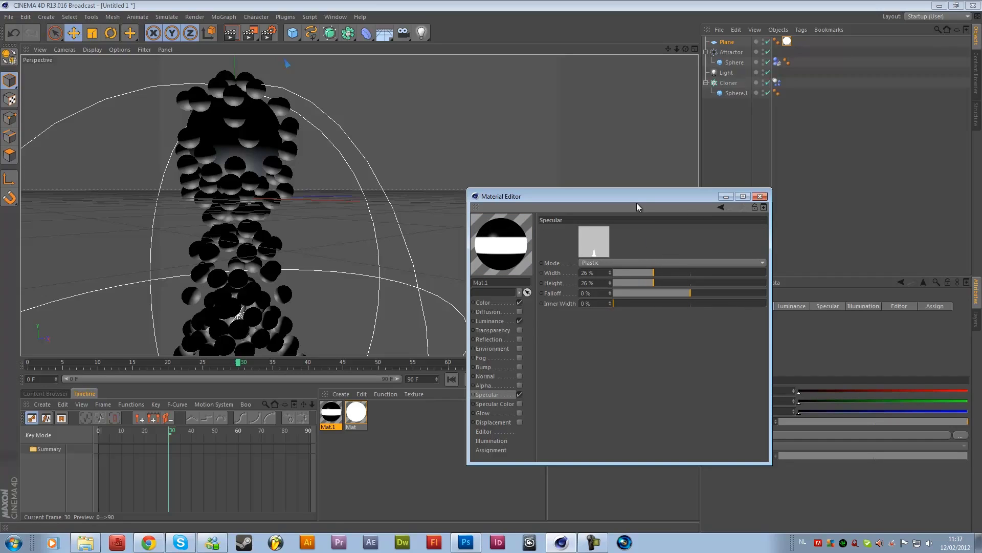
{"action": "left_click_drag", "start_coordinate": [647, 274], "coordinate": [643, 273]}
{"action": "left_click", "coordinate": [760, 196]}
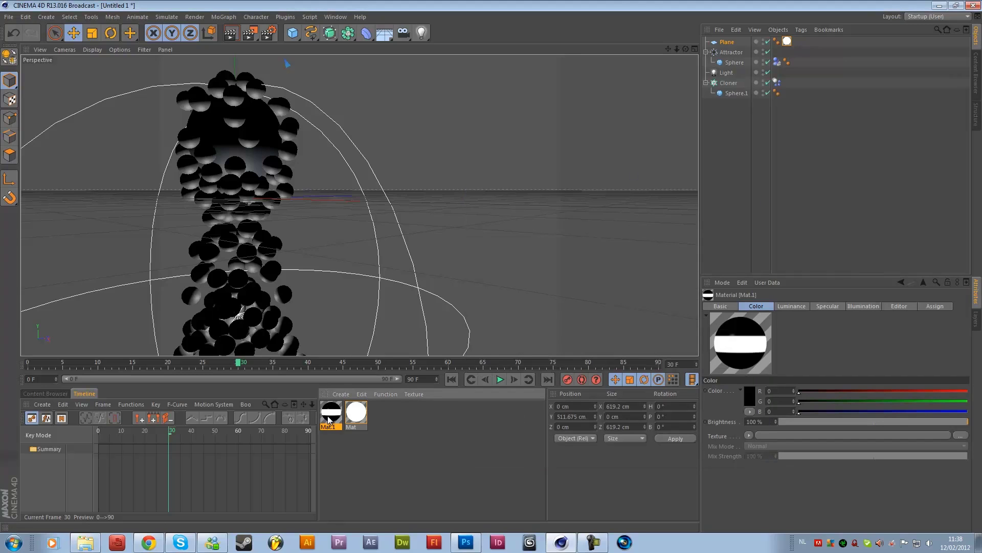
Apply the striped Mat.1 to the Cloner and create a new material, Mat.2
{"action": "left_click_drag", "start_coordinate": [332, 414], "coordinate": [726, 85]}
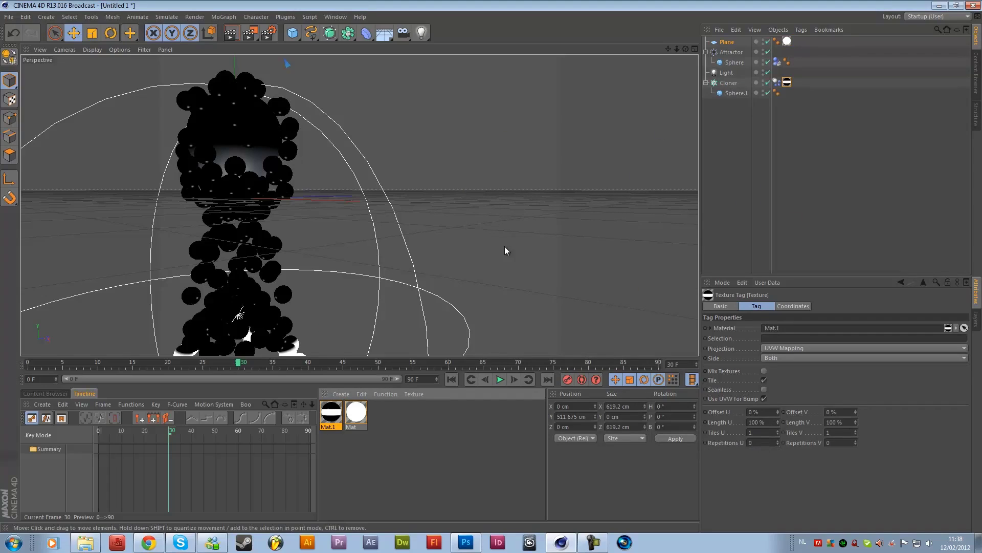
{"action": "double_click", "coordinate": [372, 415]}
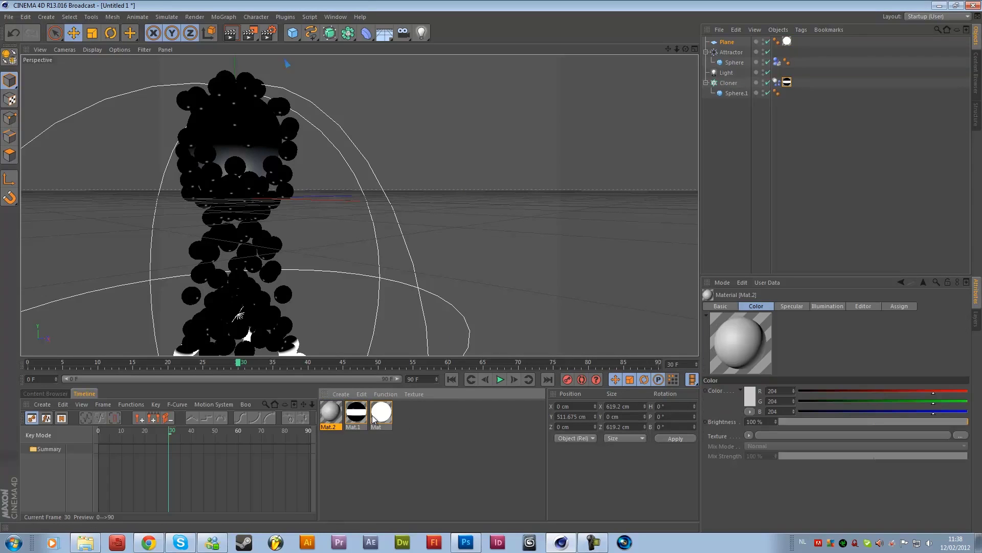
Set Mat.2's base colour to black
{"action": "double_click", "coordinate": [327, 411]}
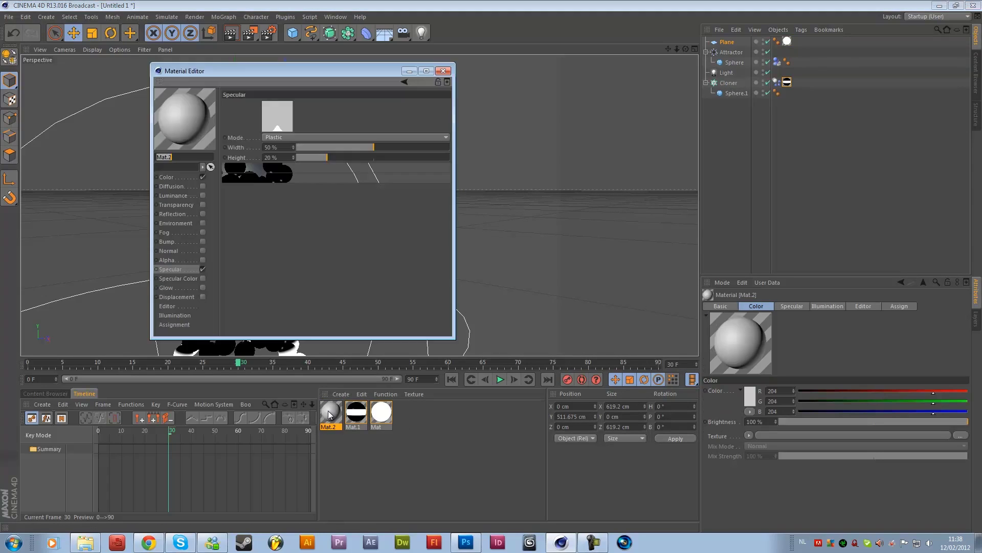
{"action": "left_click", "coordinate": [175, 175]}
{"action": "left_click", "coordinate": [267, 108]}
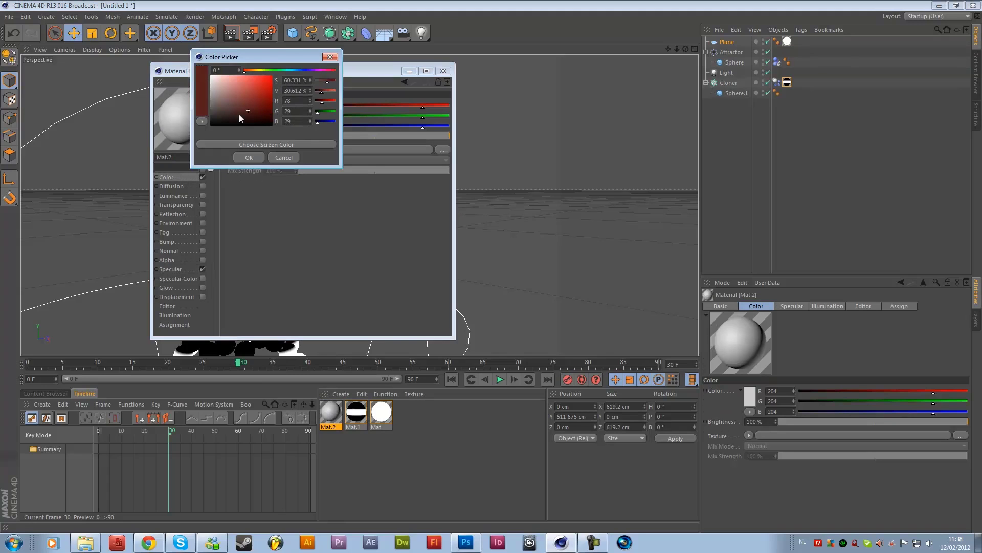
{"action": "left_click", "coordinate": [238, 115]}
{"action": "left_click", "coordinate": [249, 157]}
Narrow Mat.2's specular highlight to 25% width and 20% height
{"action": "left_click", "coordinate": [177, 269]}
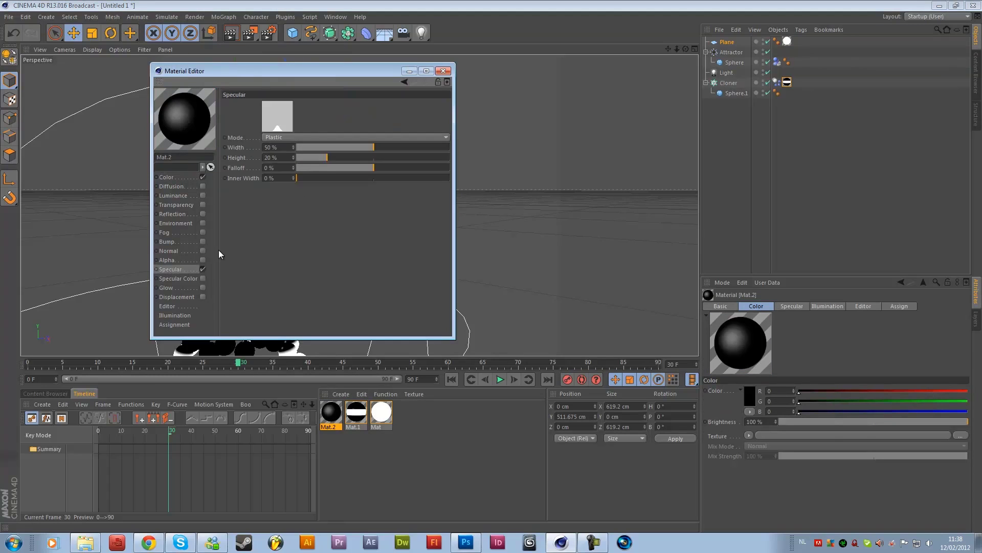
{"action": "left_click", "coordinate": [320, 157]}
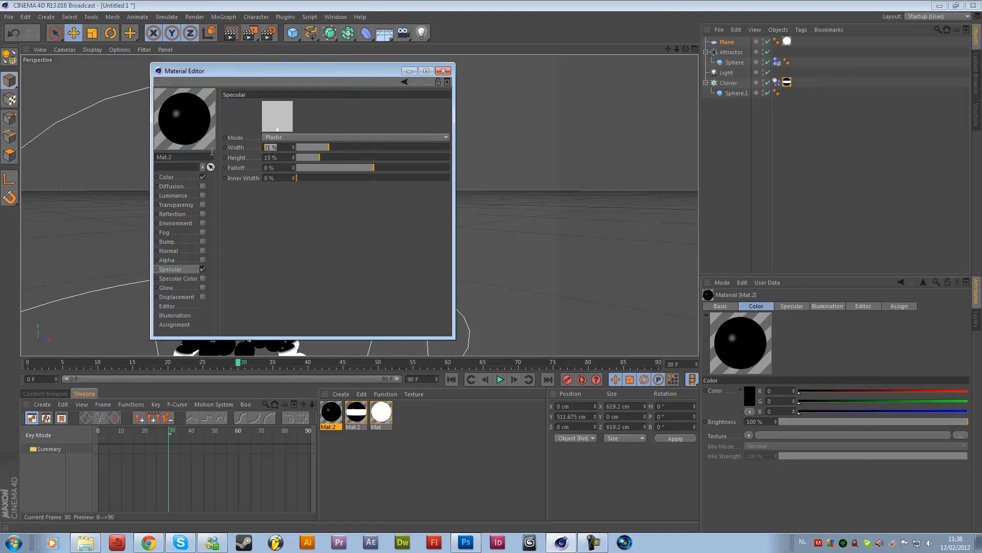
{"action": "type", "text": "25"}
{"action": "key", "text": "Tab"}
{"action": "type", "text": "25"}
{"action": "key", "text": "Return"}
Enable Mat.2's Fresnel reflection at 23% brightness and 21% mix strength, then close the editor
{"action": "left_click", "coordinate": [202, 214]}
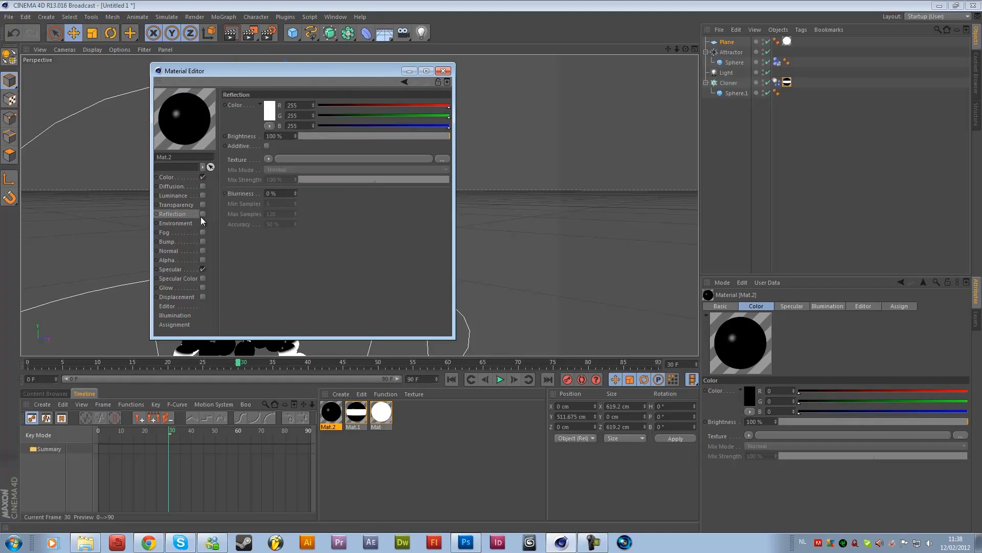
{"action": "left_click", "coordinate": [269, 157]}
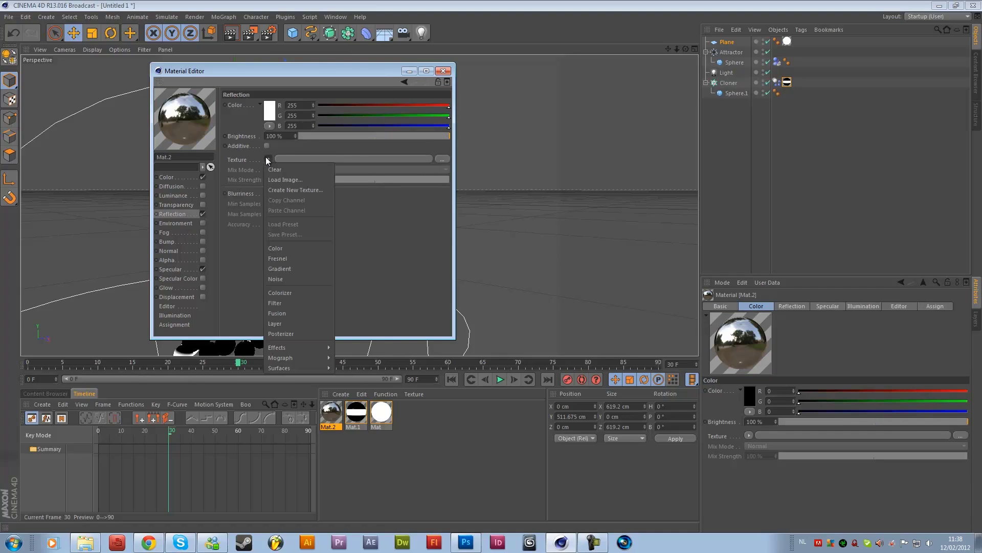
{"action": "left_click", "coordinate": [289, 251]}
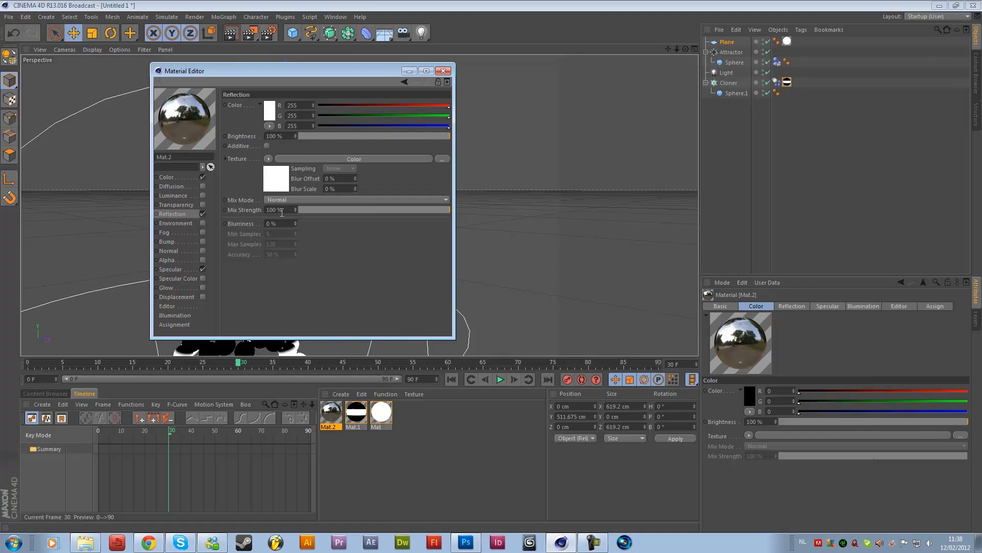
{"action": "left_click", "coordinate": [268, 158]}
{"action": "left_click", "coordinate": [273, 273]}
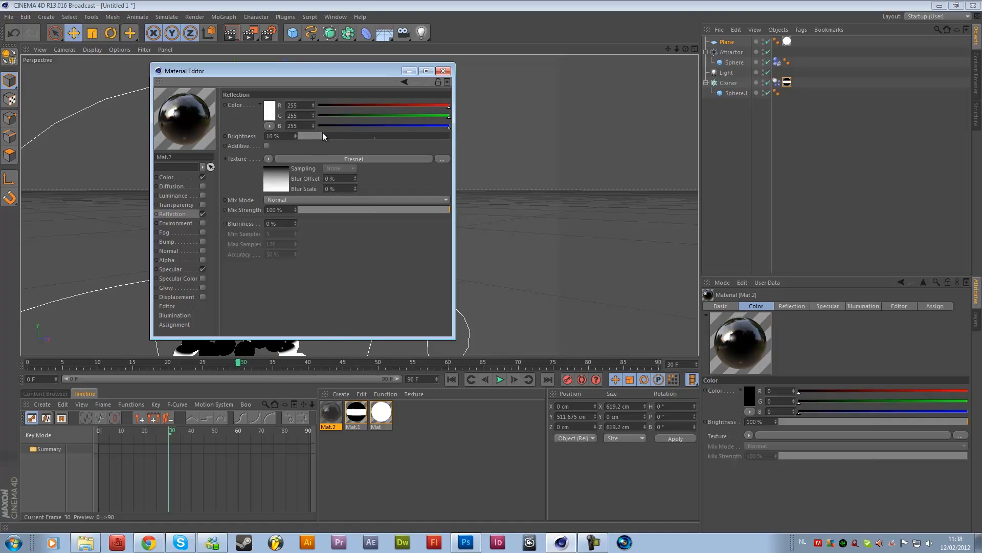
{"action": "left_click_drag", "start_coordinate": [322, 136], "coordinate": [333, 136]}
{"action": "left_click_drag", "start_coordinate": [321, 210], "coordinate": [331, 209]}
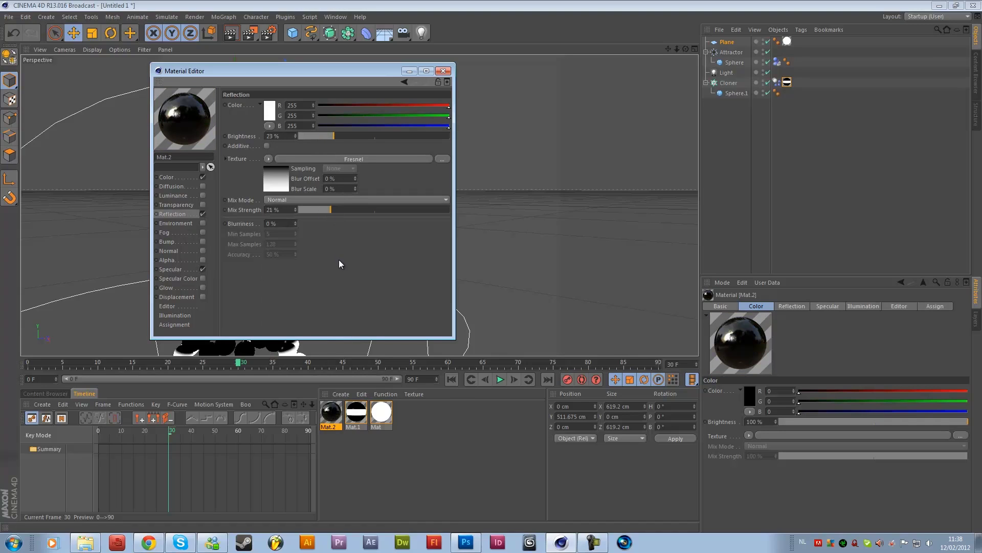
{"action": "left_click", "coordinate": [443, 71]}
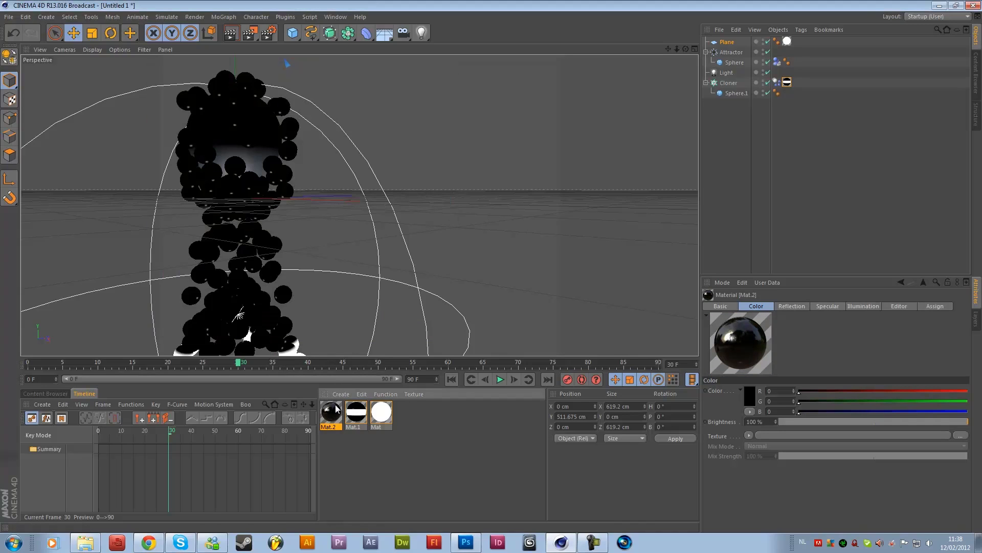
Put Mat.2 on the Sphere and move the Mat.1 tag from the Cloner to Sphere.1
{"action": "mouse_move", "coordinate": [334, 412]}
{"action": "left_mouse_down"}
{"action": "mouse_move", "coordinate": [741, 54]}
{"action": "mouse_move", "coordinate": [730, 62]}
{"action": "left_mouse_up"}
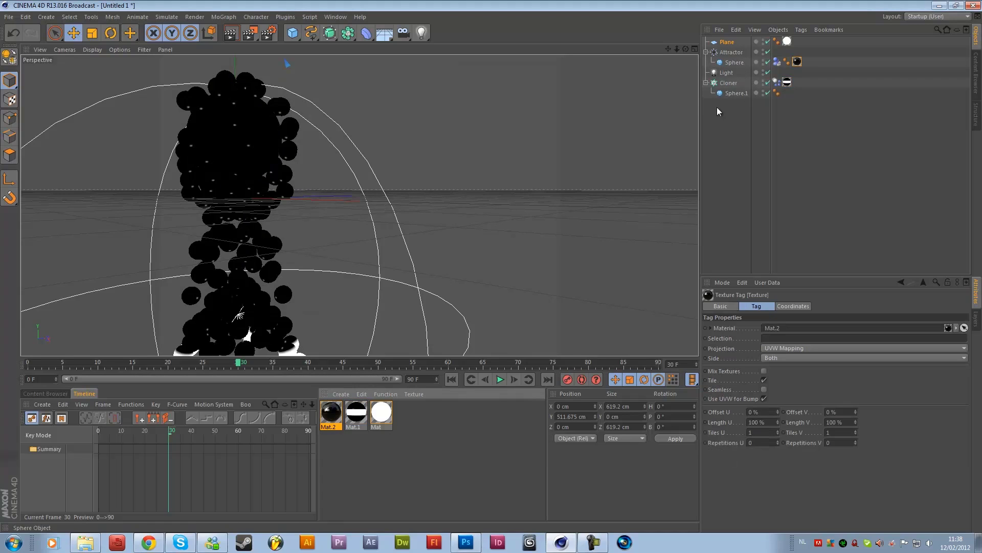
{"action": "left_click", "coordinate": [730, 171]}
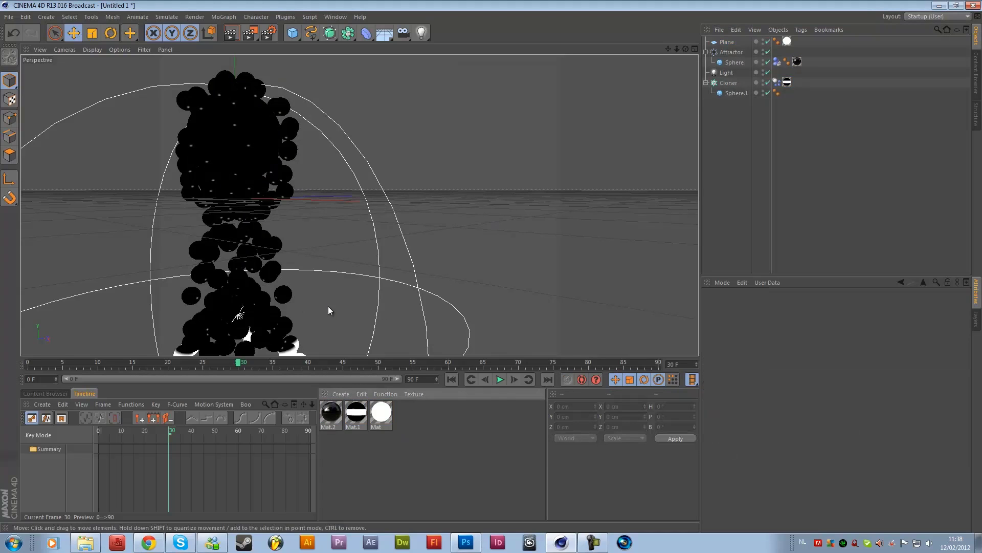
{"action": "mouse_move", "coordinate": [327, 307]}
{"action": "left_mouse_down", "text": "alt"}
{"action": "mouse_move", "coordinate": [312, 116]}
{"action": "mouse_move", "coordinate": [308, 259]}
{"action": "left_mouse_up", "text": "alt"}
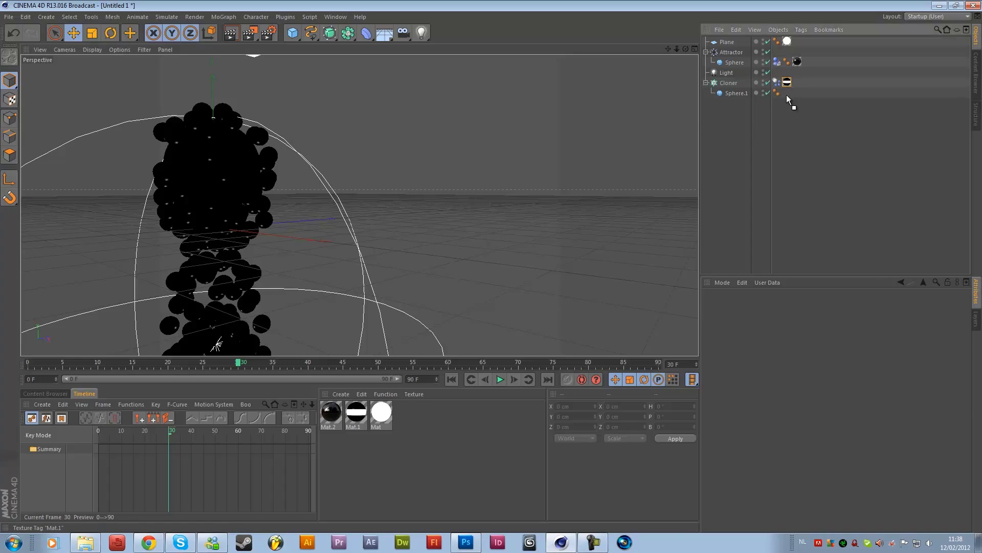
{"action": "left_click_drag", "start_coordinate": [787, 95], "coordinate": [786, 93]}
{"action": "mouse_move", "coordinate": [338, 201]}
{"action": "left_mouse_down", "text": "alt"}
{"action": "mouse_move", "coordinate": [359, 205]}
{"action": "mouse_move", "coordinate": [297, 304]}
{"action": "left_mouse_up", "text": "alt"}
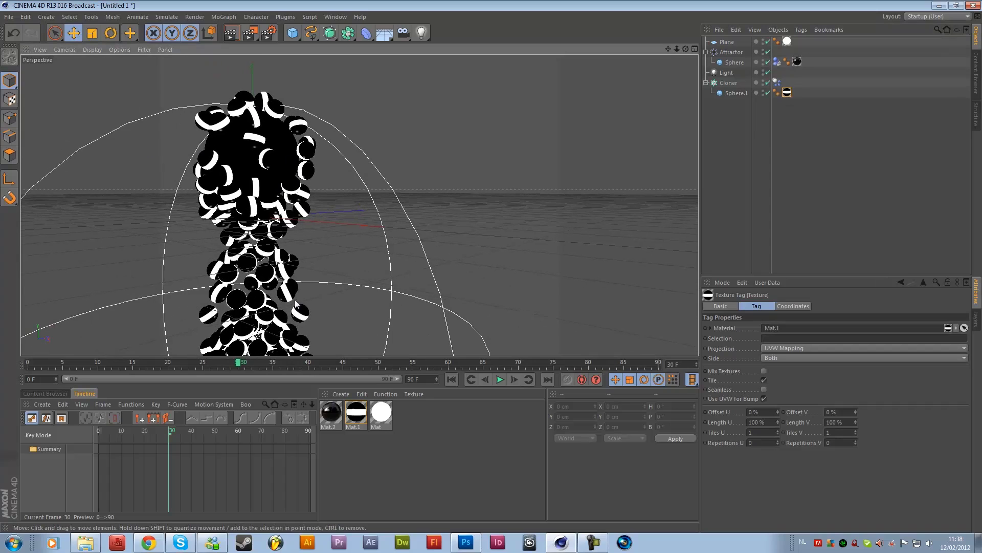
Set the render output Width to 1920 and Height to 1080 in Render Settings
{"action": "left_click", "coordinate": [271, 37]}
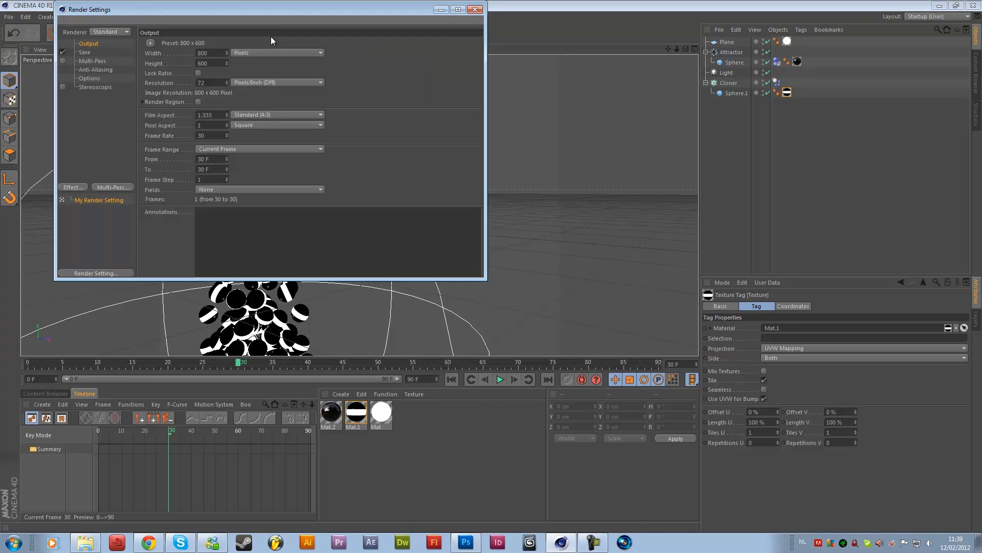
{"action": "left_click_drag", "start_coordinate": [290, 10], "coordinate": [582, 65]}
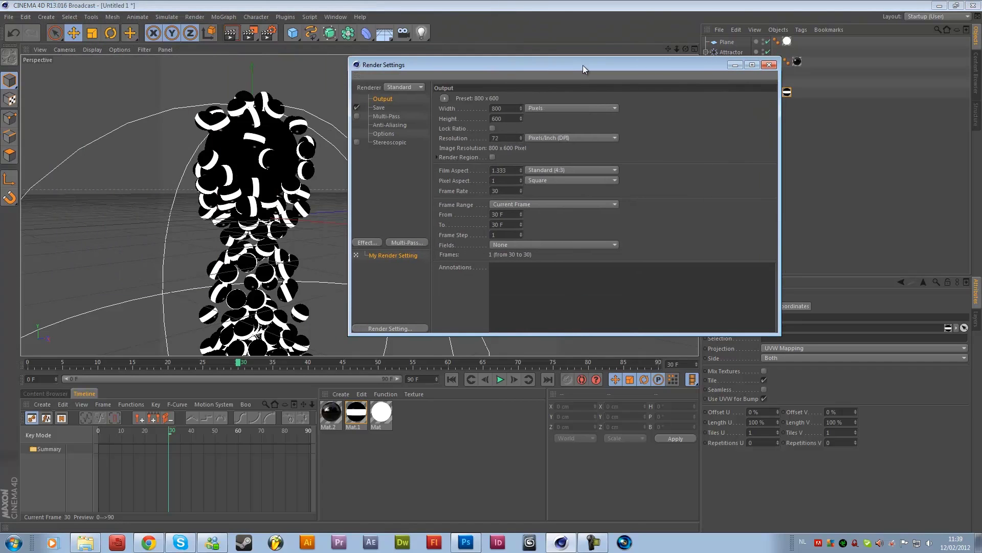
{"action": "double_click", "coordinate": [499, 108]}
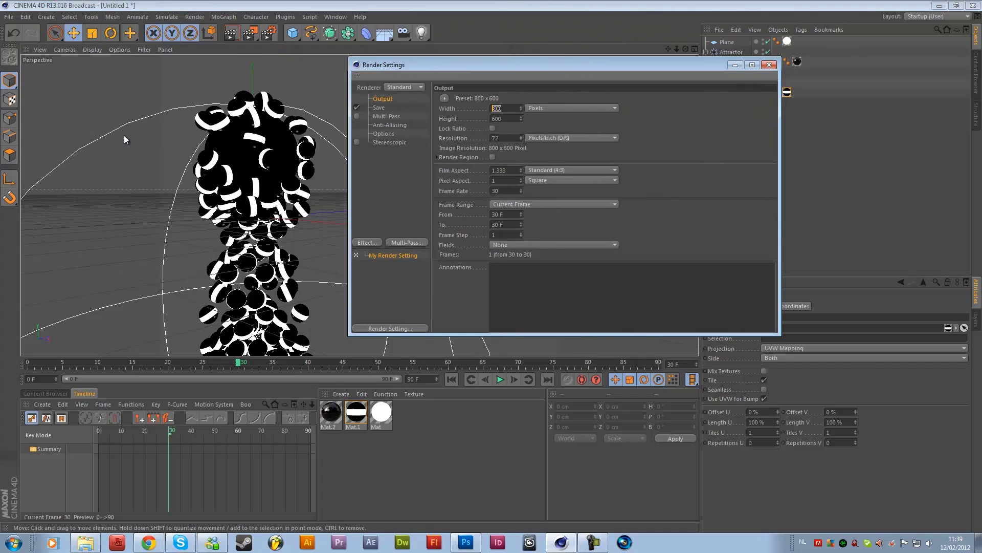
{"action": "type", "text": "1920"}
{"action": "key", "text": "Tab"}
{"action": "type", "text": "10"}
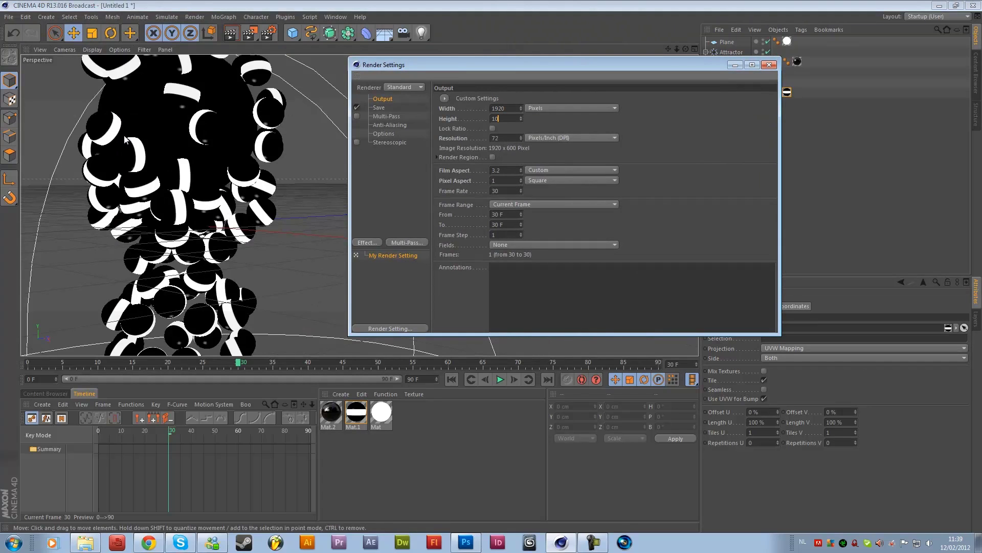
{"action": "type", "text": "80"}
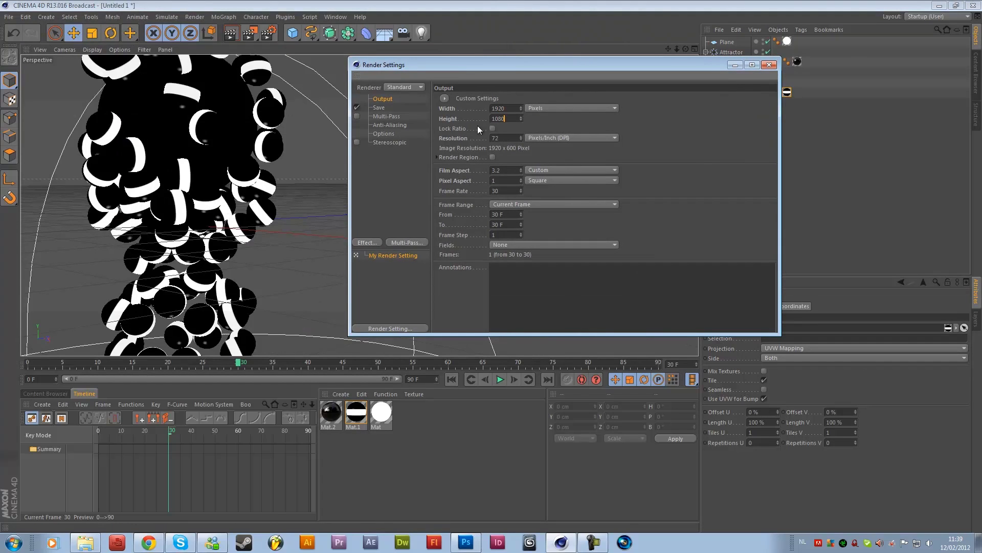
{"action": "left_click", "coordinate": [379, 107]}
Save renders to D:\Documenten\test in PNG format
{"action": "left_click", "coordinate": [757, 116]}
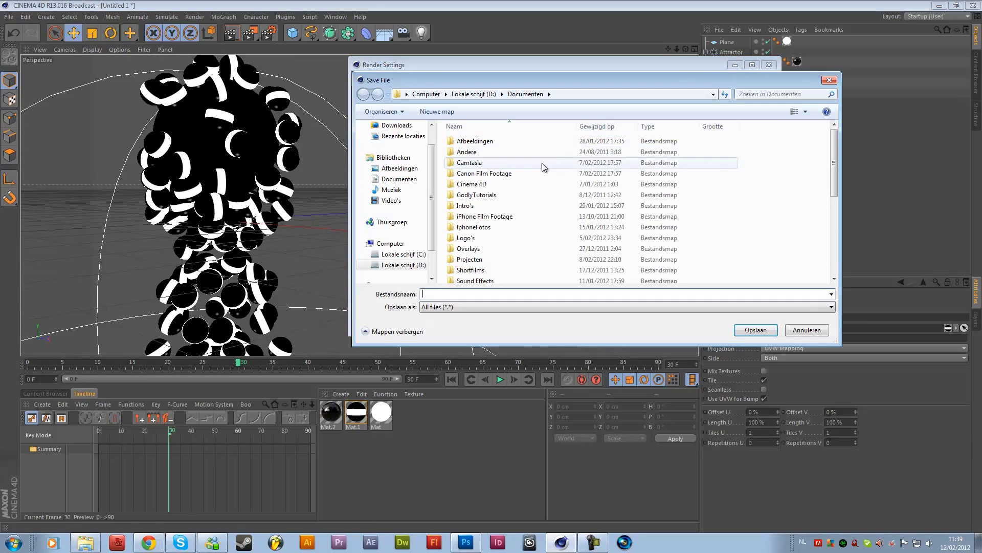
{"action": "type", "text": "test"}
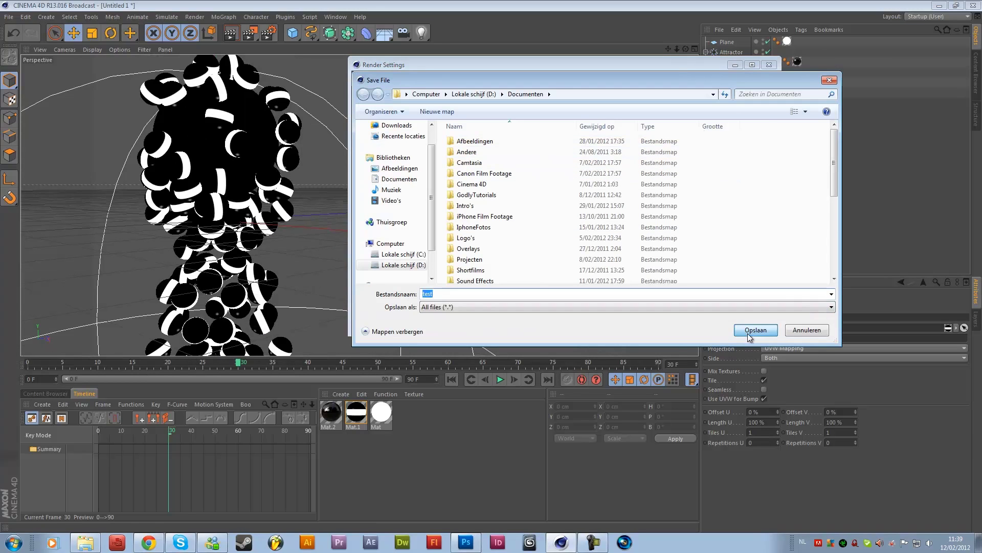
{"action": "left_click", "coordinate": [756, 330]}
{"action": "left_click", "coordinate": [523, 126]}
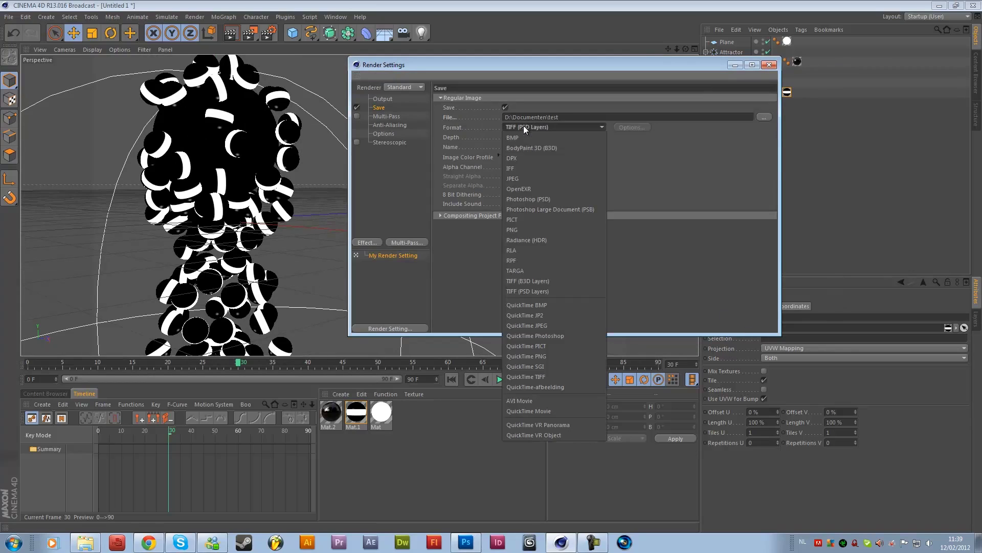
{"action": "left_click", "coordinate": [537, 229]}
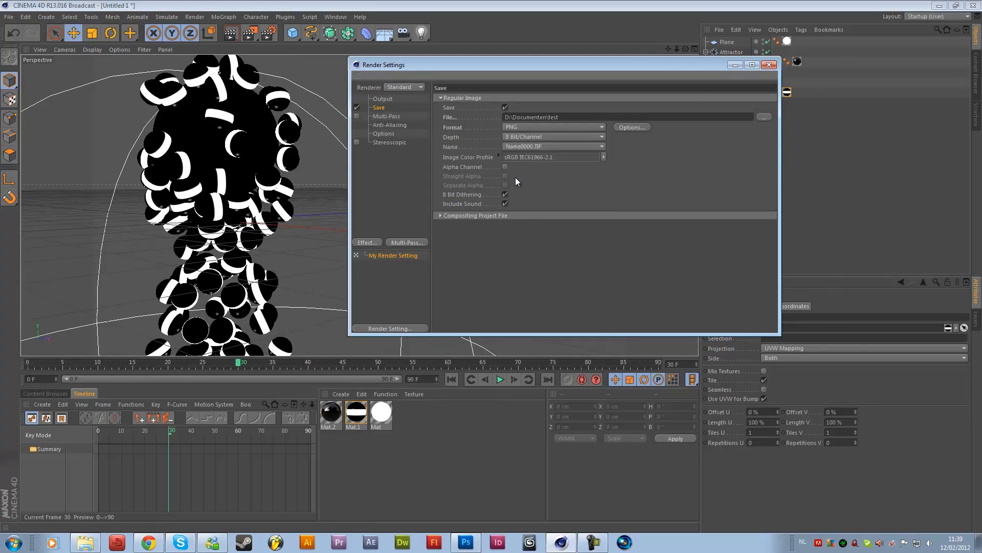
Set anti-aliasing to Best, add Global Illumination and close Render Settings
{"action": "left_click", "coordinate": [393, 116]}
{"action": "left_click", "coordinate": [395, 125]}
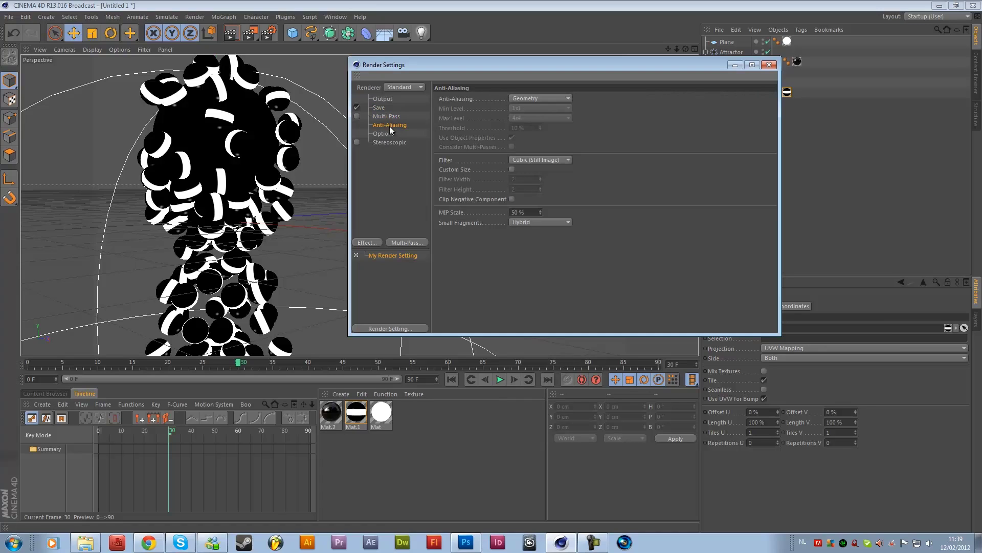
{"action": "left_click", "coordinate": [533, 98]}
{"action": "left_click", "coordinate": [537, 125]}
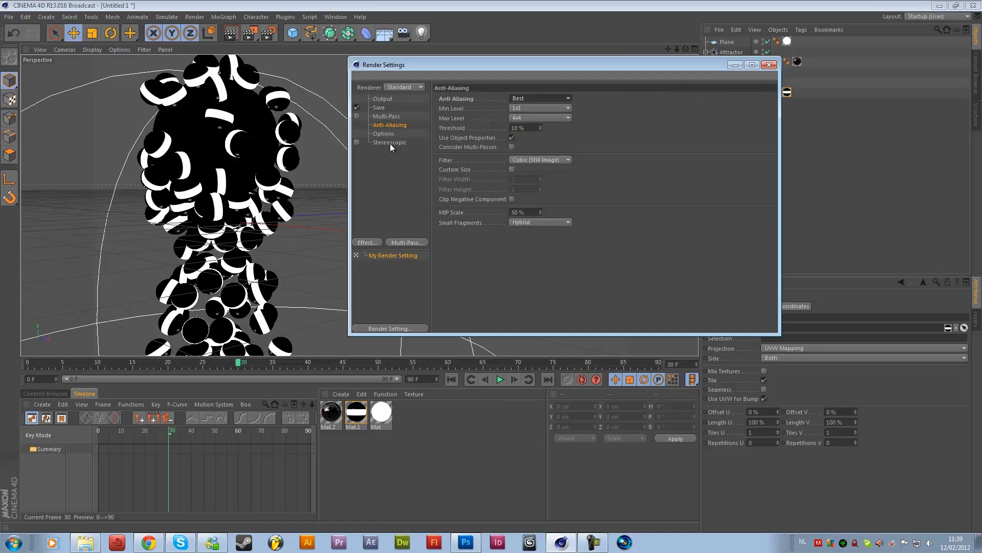
{"action": "left_click", "coordinate": [372, 244]}
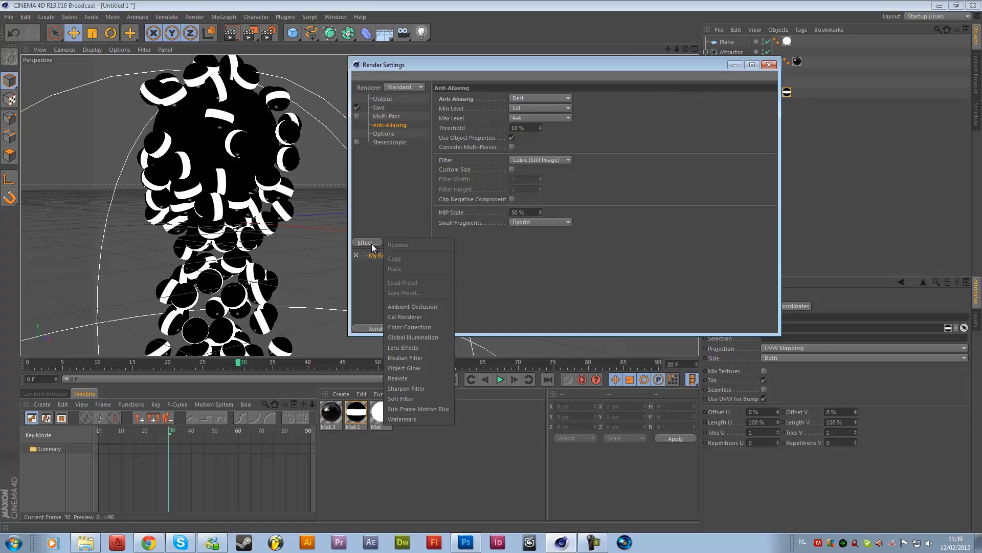
{"action": "left_click", "coordinate": [420, 340]}
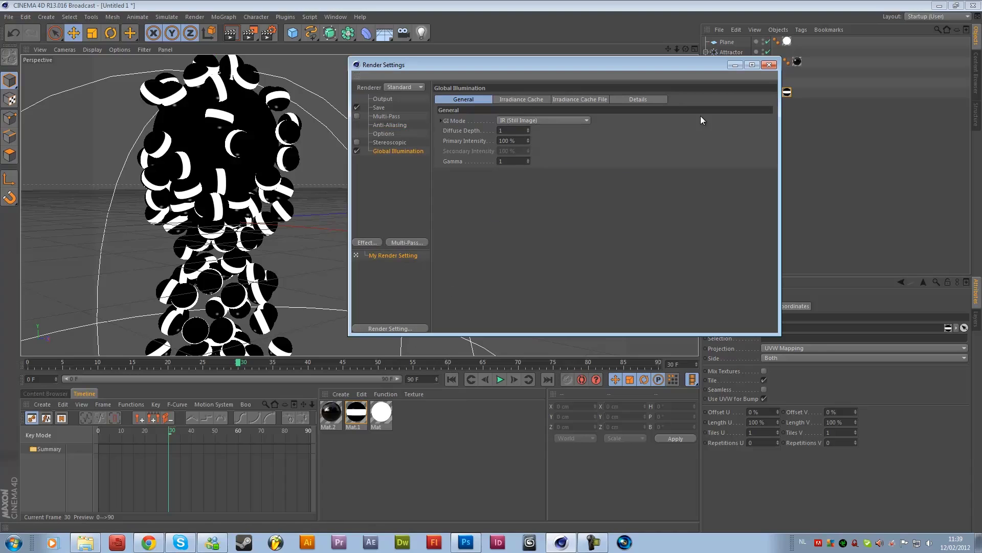
{"action": "left_click", "coordinate": [770, 66]}
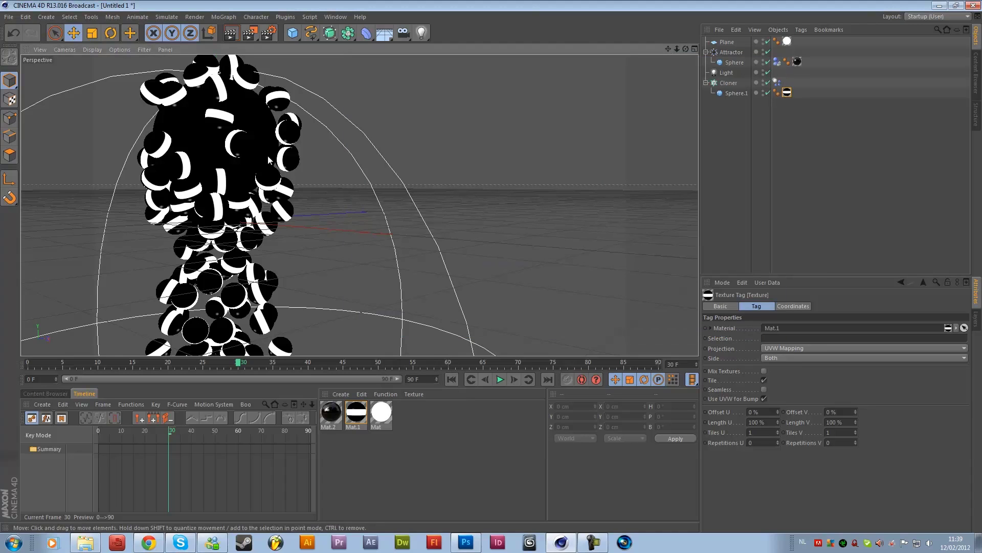
Render a preview region over the upper spheres of the cluster
{"action": "mouse_move", "coordinate": [270, 162]}
{"action": "left_mouse_down", "text": "alt"}
{"action": "mouse_move", "coordinate": [300, 189]}
{"action": "mouse_move", "coordinate": [358, 205]}
{"action": "mouse_move", "coordinate": [289, 159]}
{"action": "left_mouse_up", "text": "alt"}
{"action": "left_click_drag", "start_coordinate": [299, 202], "coordinate": [358, 204], "text": "alt"}
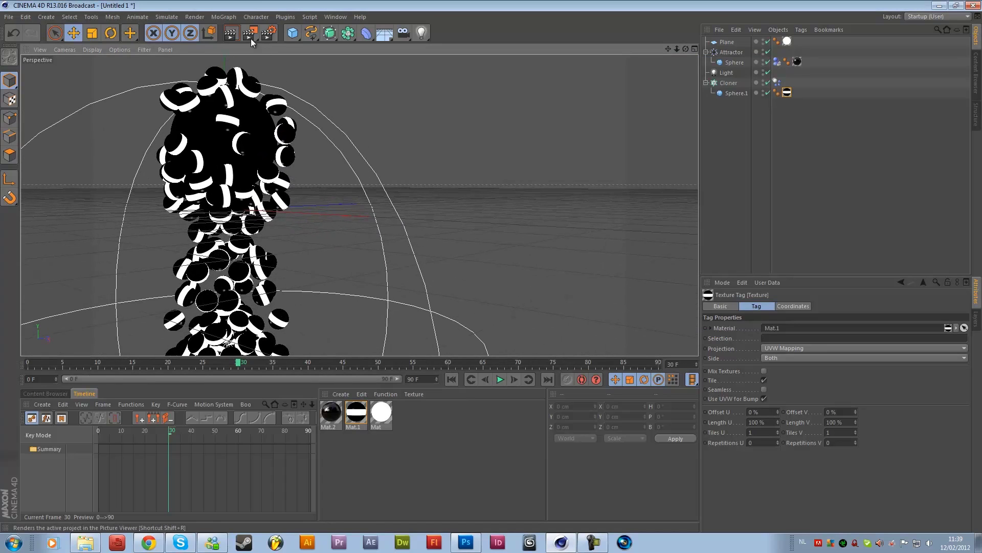
{"action": "left_click_drag", "start_coordinate": [251, 42], "coordinate": [284, 38]}
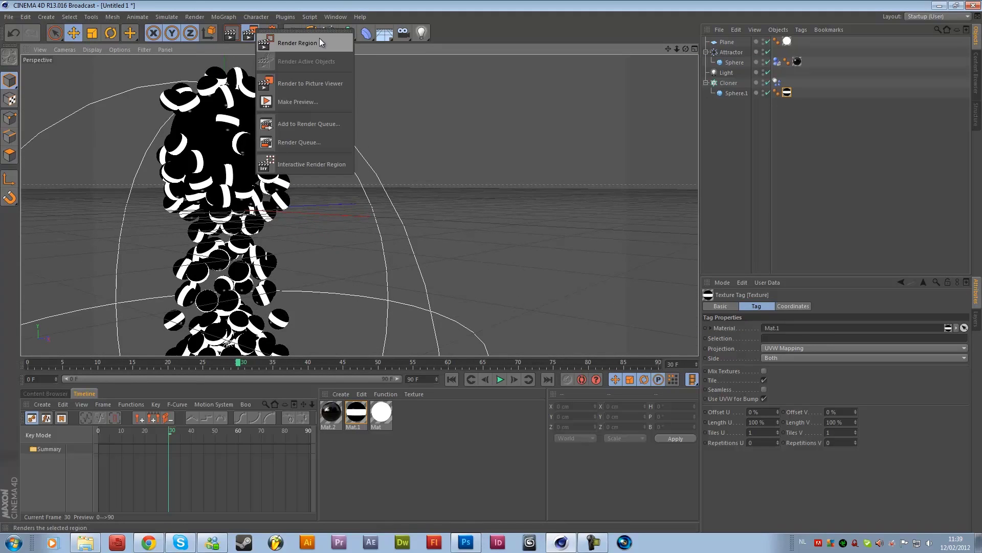
{"action": "left_click_drag", "start_coordinate": [218, 63], "coordinate": [314, 236]}
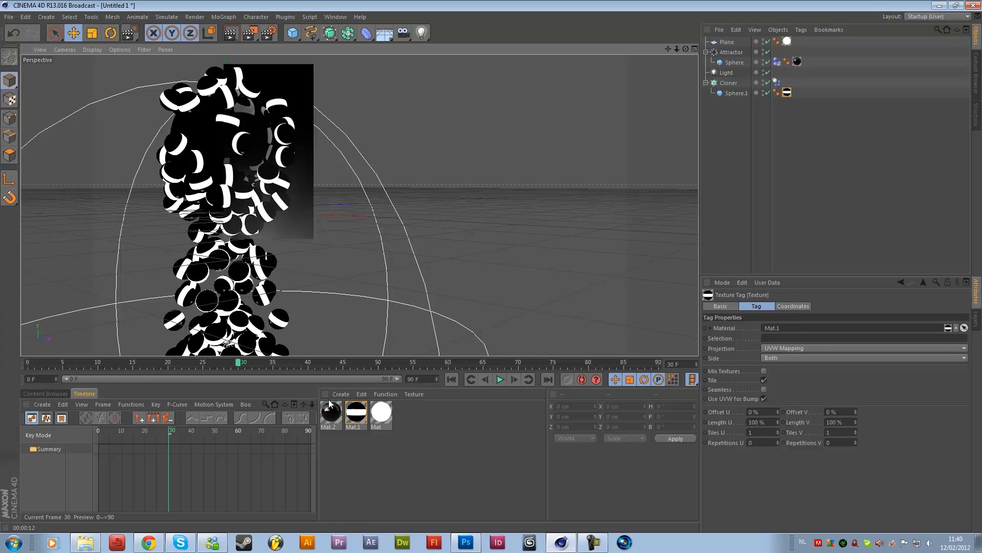
{"action": "double_click", "coordinate": [361, 414]}
Turn on Mat.1's Reflection channel with 25% brightness
{"action": "left_click", "coordinate": [187, 196]}
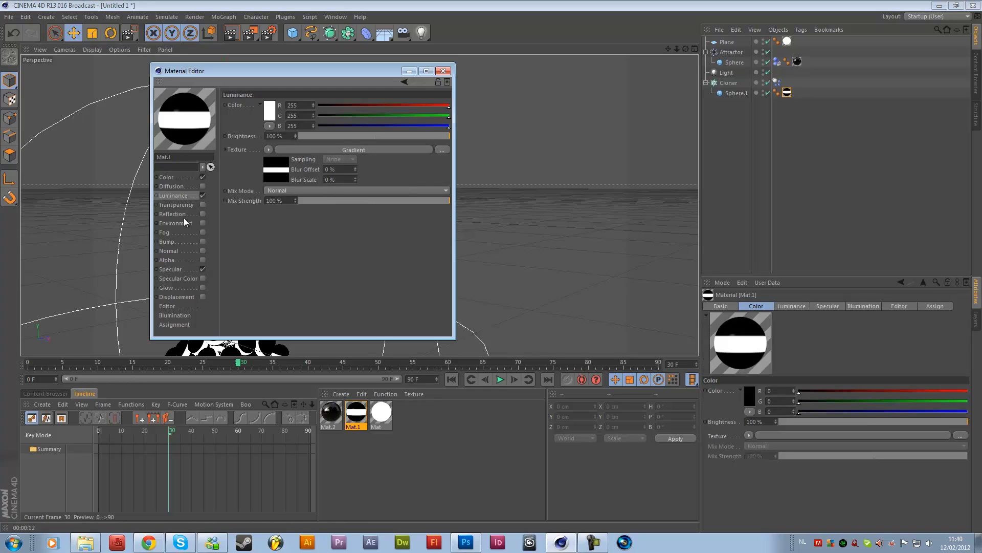
{"action": "left_click", "coordinate": [191, 216]}
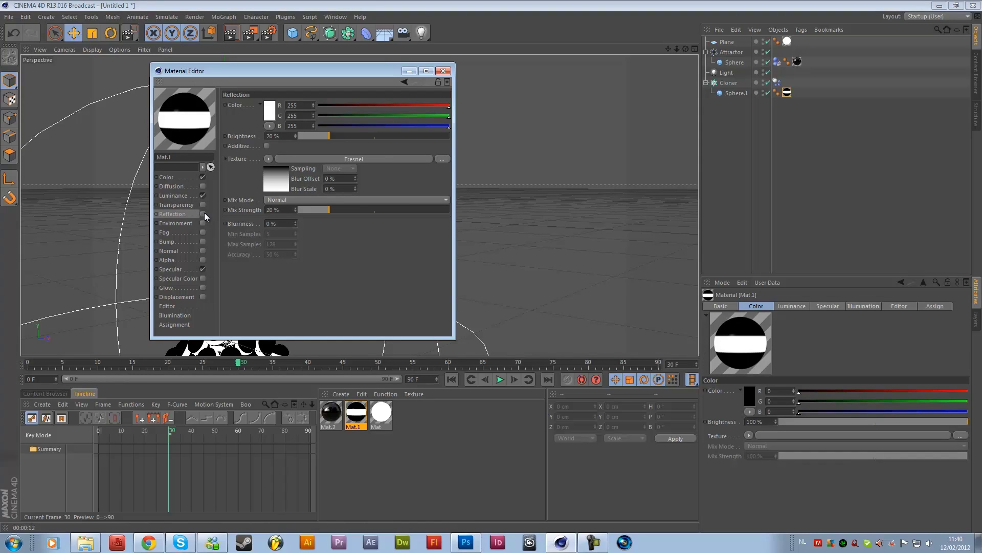
{"action": "left_click", "coordinate": [203, 214]}
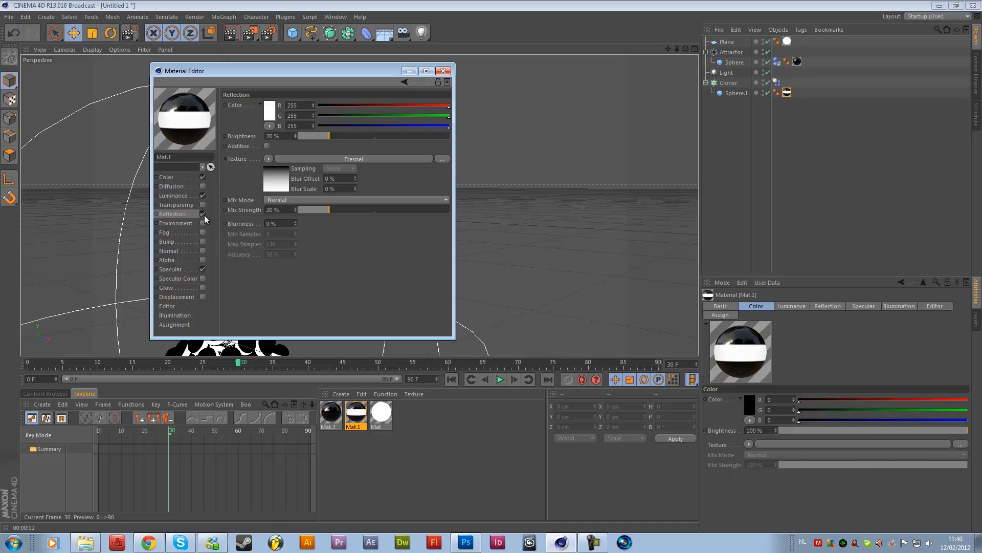
{"action": "left_click", "coordinate": [272, 136]}
{"action": "type", "text": "25"}
{"action": "key", "text": "Return"}
Close the Material Editor and render a test region over the upper spheres
{"action": "left_click", "coordinate": [443, 71]}
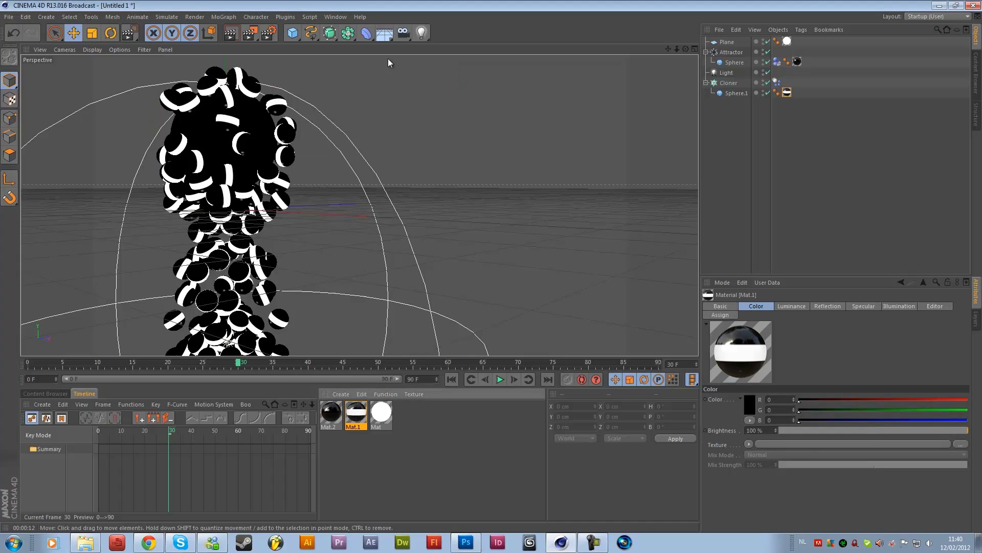
{"action": "left_click_drag", "start_coordinate": [250, 32], "coordinate": [313, 44]}
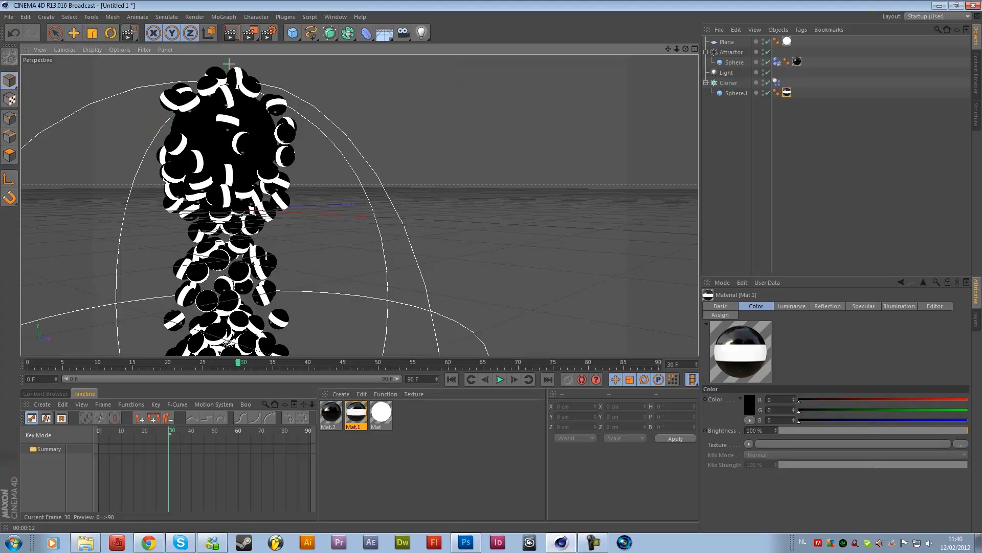
{"action": "left_click_drag", "start_coordinate": [229, 64], "coordinate": [306, 224]}
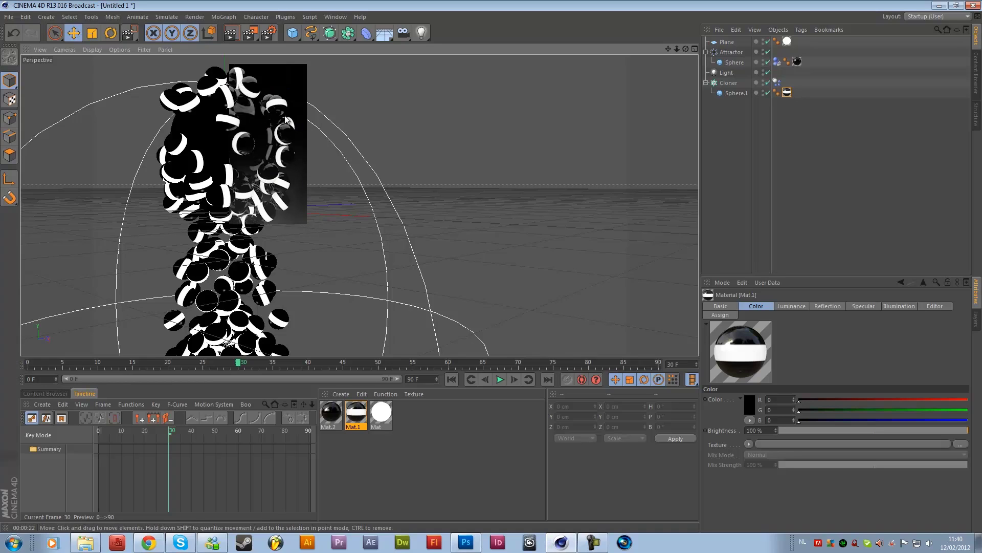
Render the full 1920x1080 frame to an enlarged Picture Viewer as test0030.png
{"action": "left_click", "coordinate": [251, 34]}
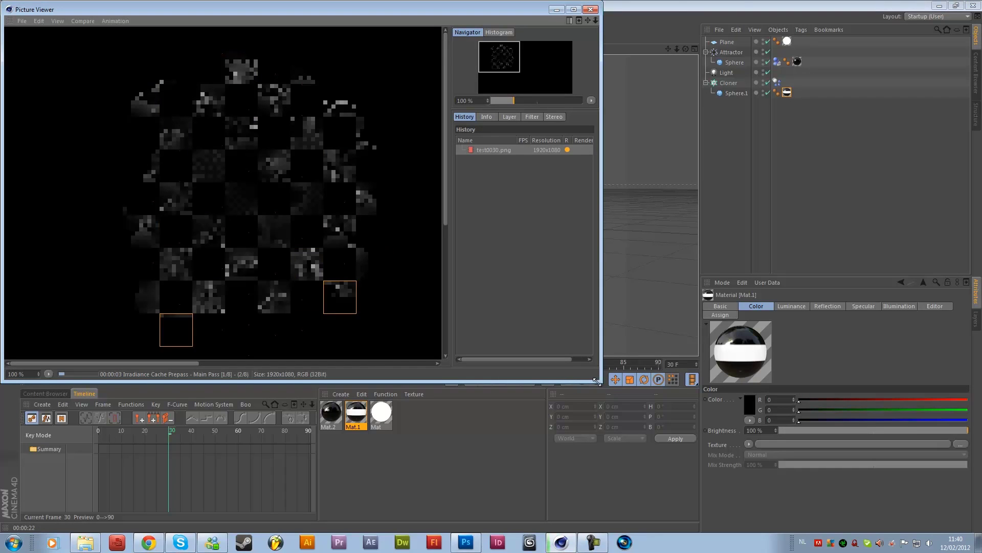
{"action": "left_click_drag", "start_coordinate": [603, 366], "coordinate": [881, 458]}
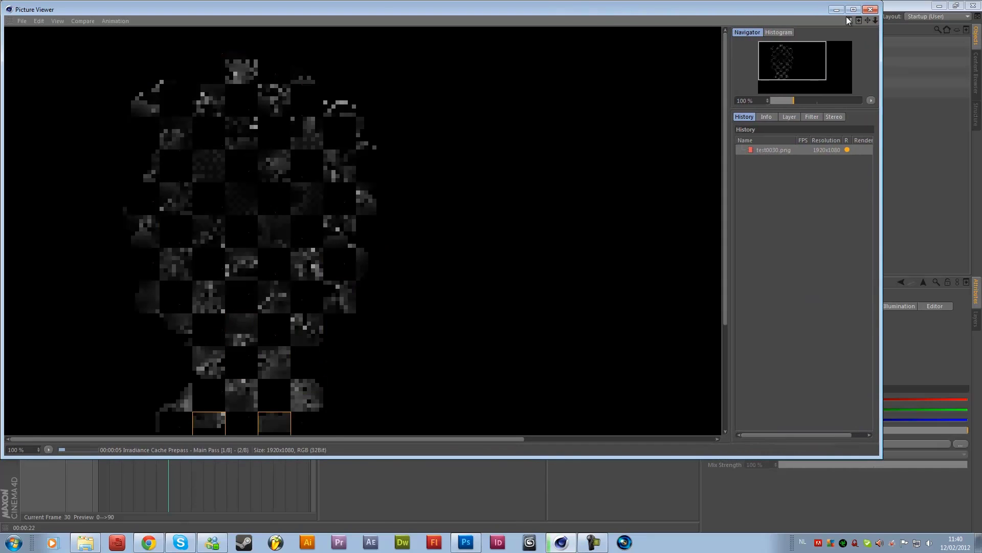
{"action": "left_click", "coordinate": [466, 543]}
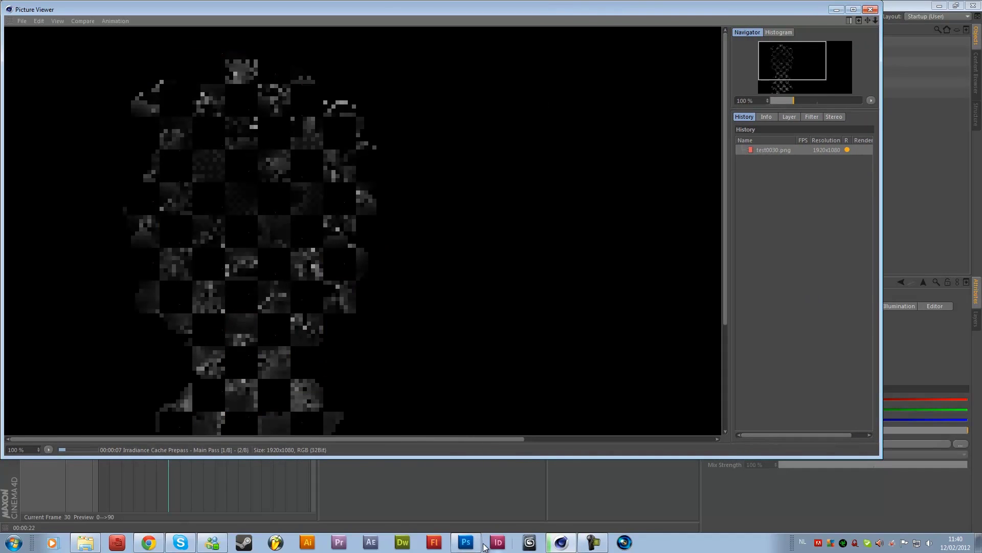
Open Attractor0059 from D:\Documenten\Cinema 4D\Images in Photoshop
{"action": "left_click", "coordinate": [31, 8]}
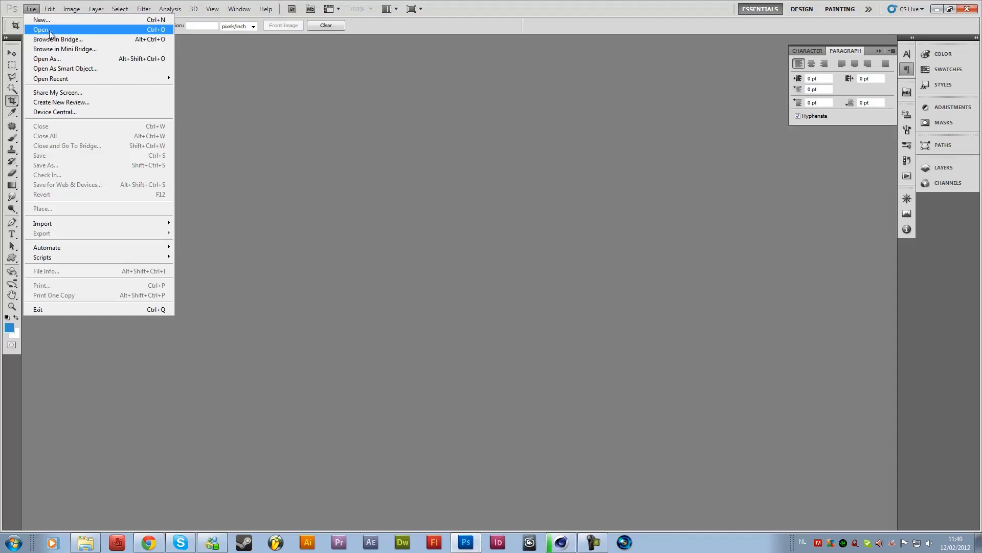
{"action": "left_click", "coordinate": [49, 30]}
{"action": "left_click", "coordinate": [622, 207]}
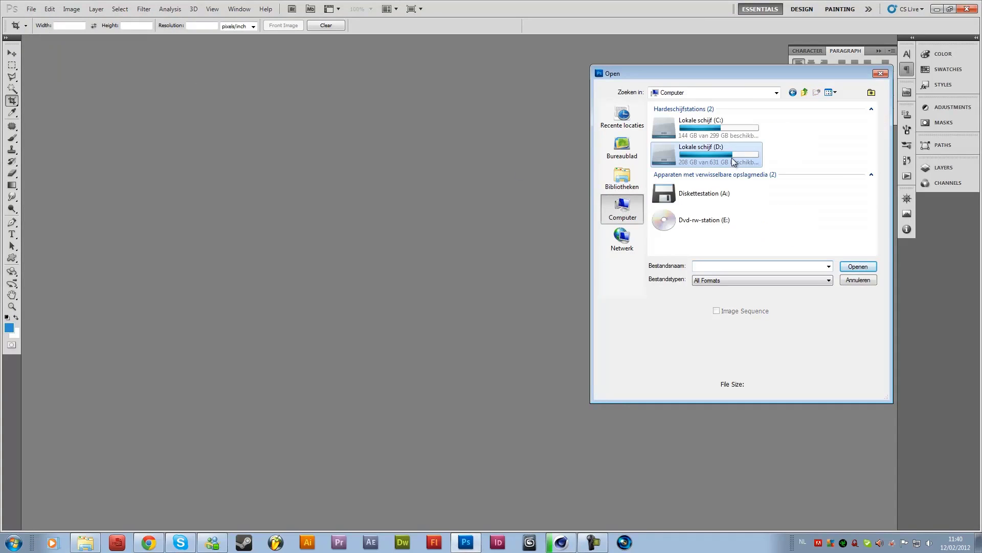
{"action": "double_click", "coordinate": [701, 158]}
{"action": "double_click", "coordinate": [670, 133]}
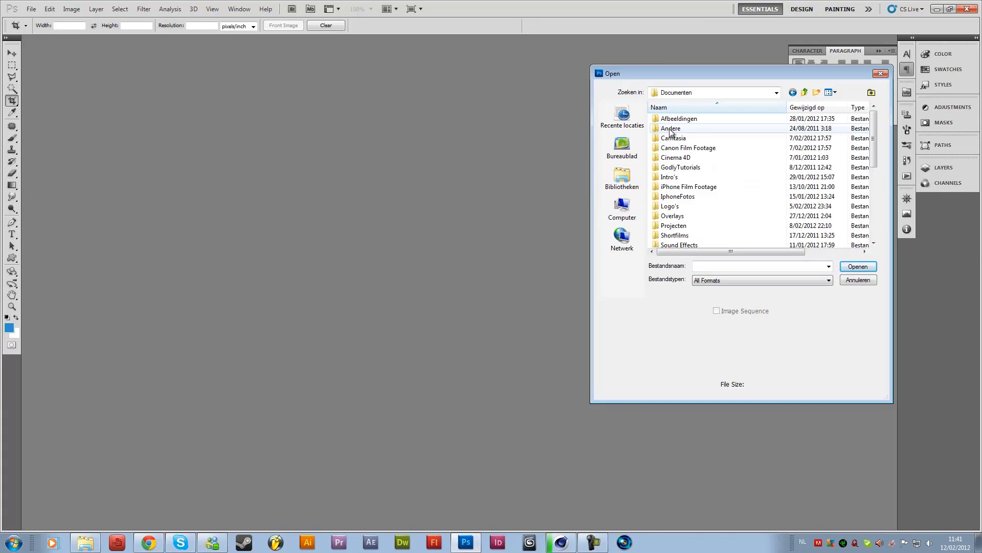
{"action": "double_click", "coordinate": [696, 157]}
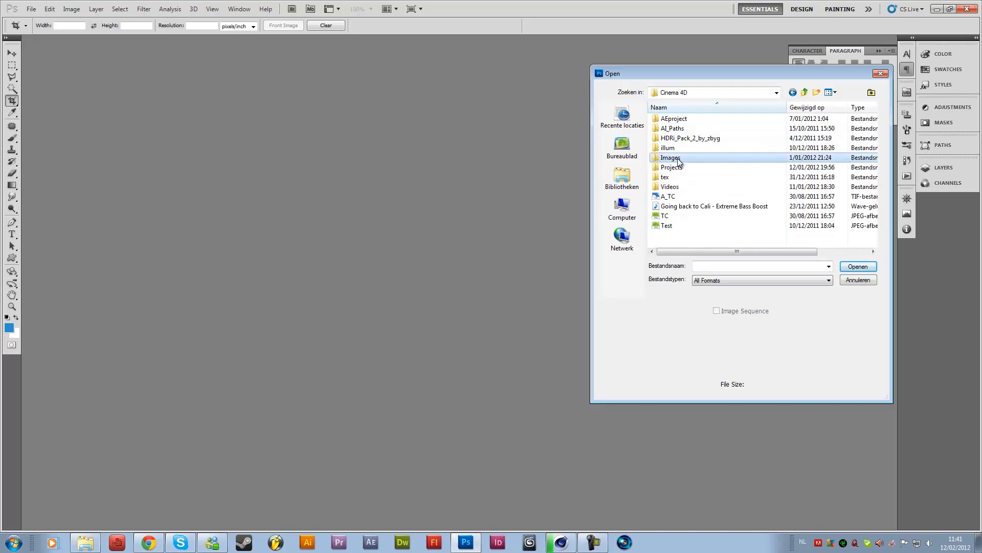
{"action": "double_click", "coordinate": [695, 157]}
{"action": "left_click", "coordinate": [733, 141]}
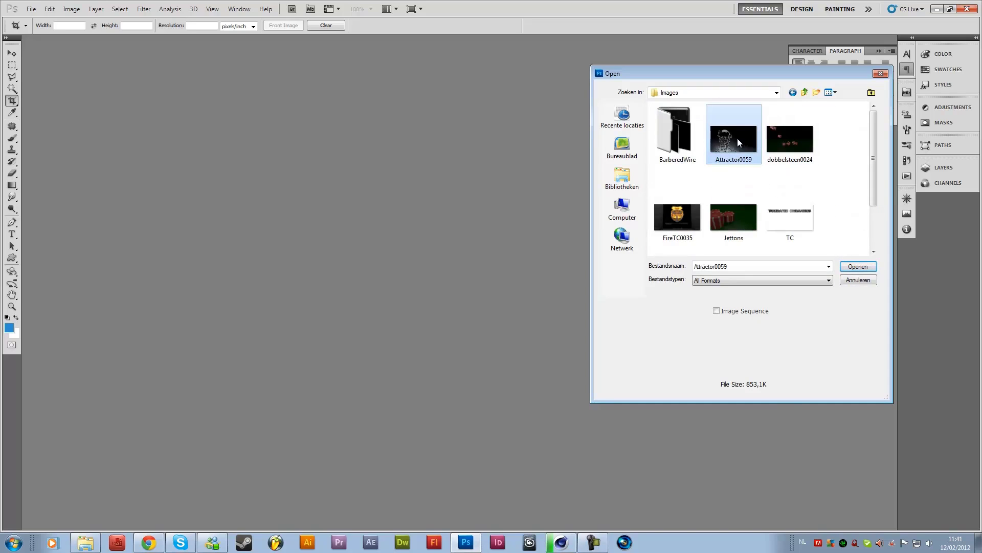
{"action": "left_click", "coordinate": [858, 267]}
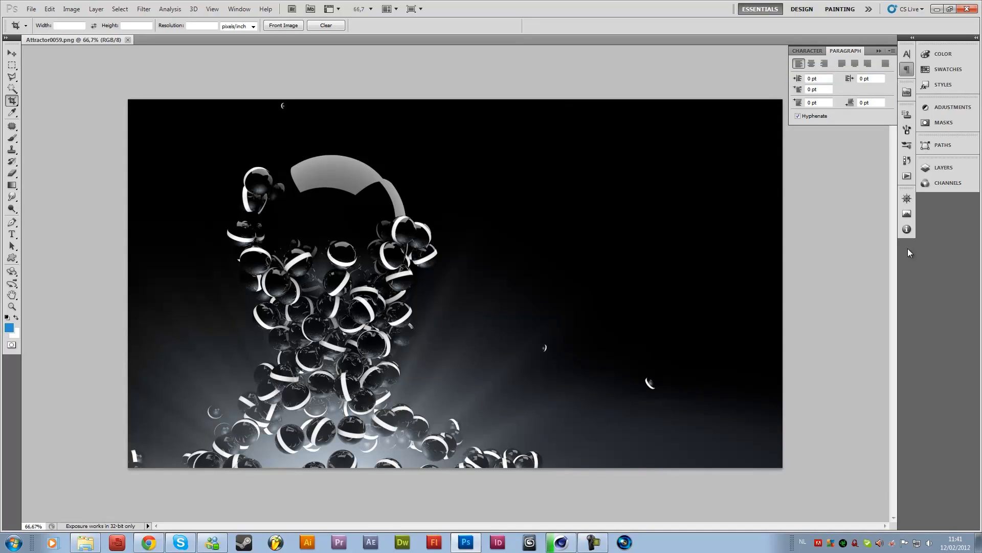
Add Layer 1 above the Background and set up a 3 px hard white brush
{"action": "left_click", "coordinate": [942, 168]}
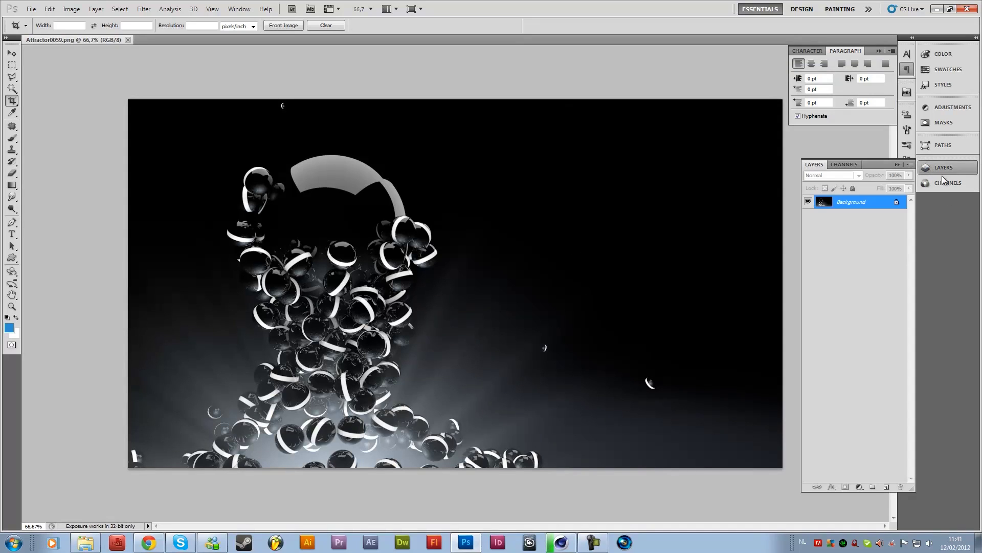
{"action": "left_click", "coordinate": [886, 486]}
{"action": "left_click", "coordinate": [12, 138]}
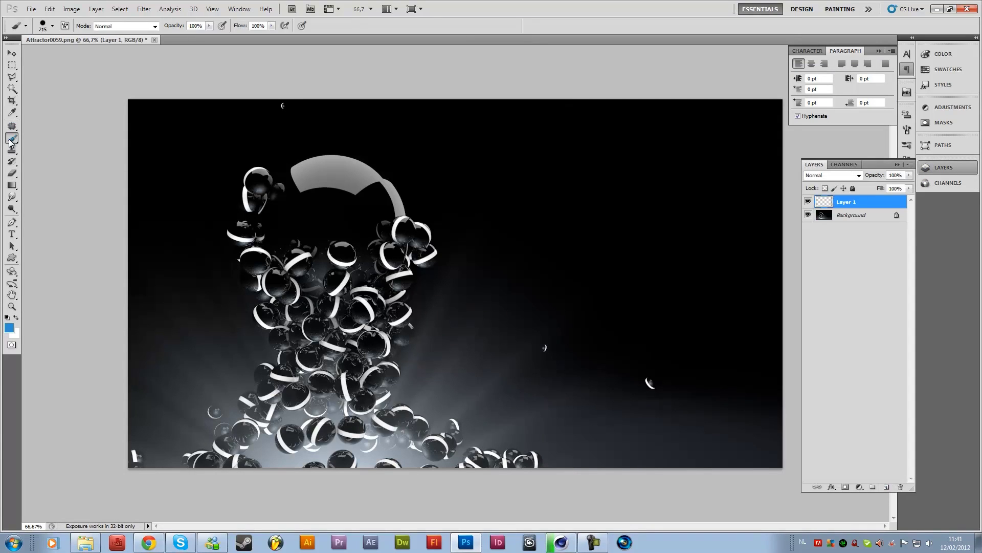
{"action": "left_click", "coordinate": [52, 26]}
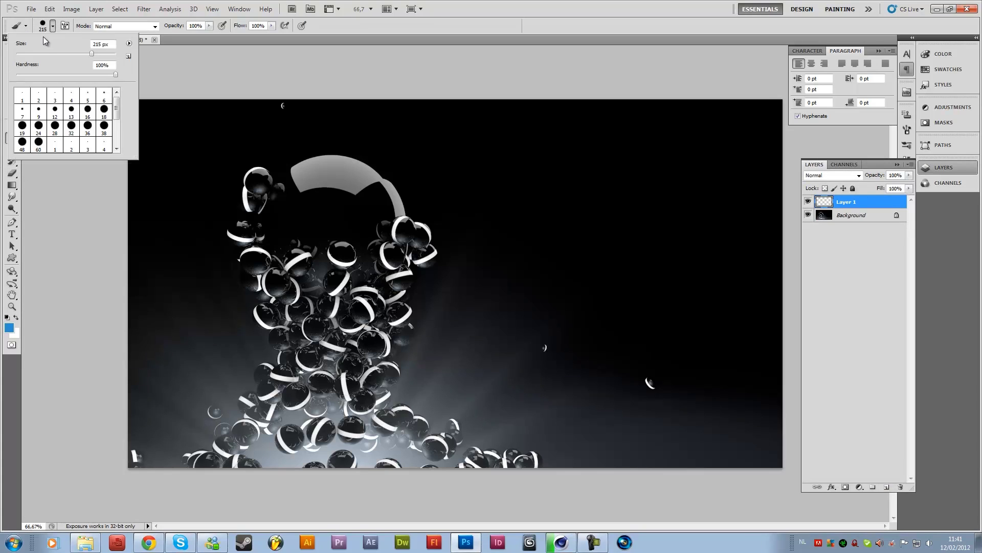
{"action": "type", "text": "3"}
{"action": "key", "text": "Return"}
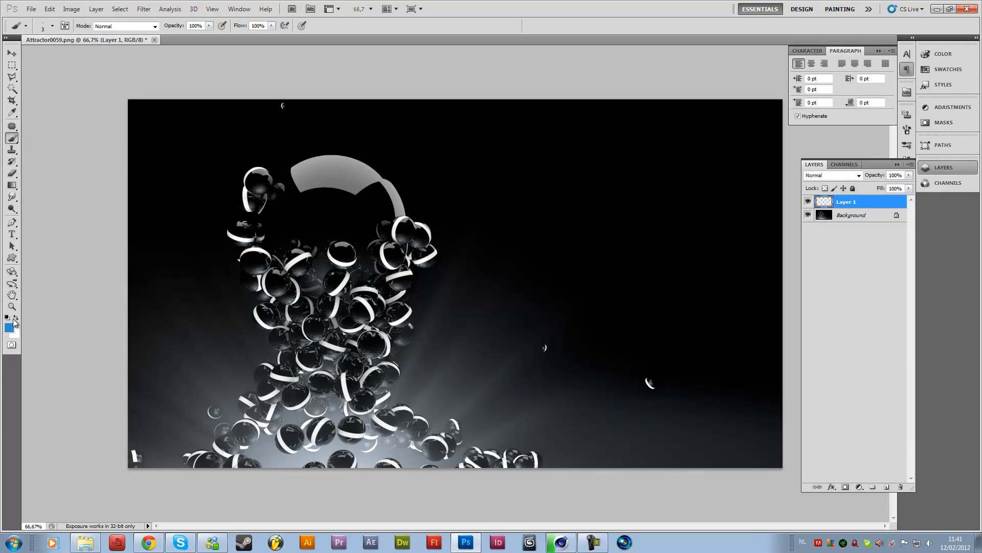
{"action": "left_click", "coordinate": [16, 318]}
{"action": "left_click", "coordinate": [51, 27]}
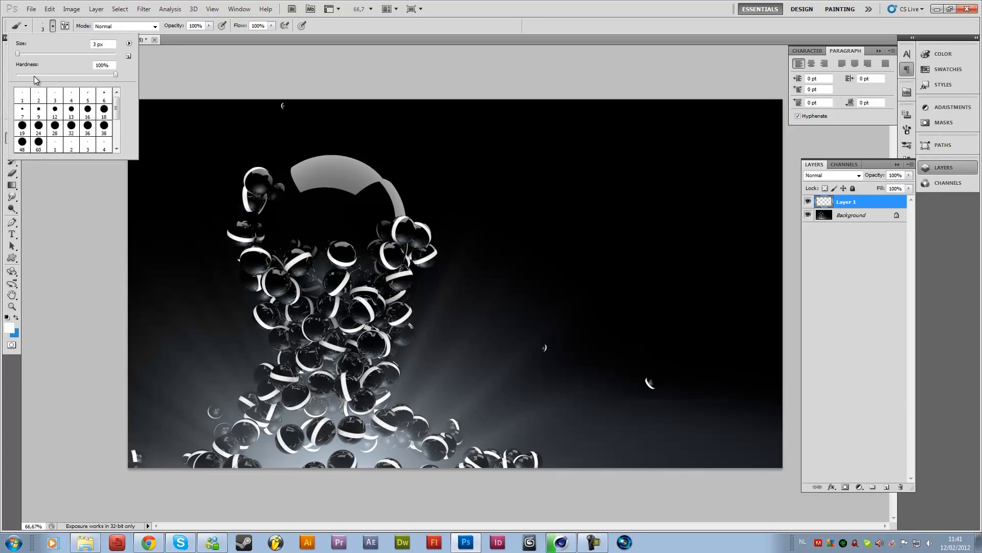
Draw a straight white horizontal line and enlarge the brush to add an end dot
{"action": "left_click", "coordinate": [563, 180]}
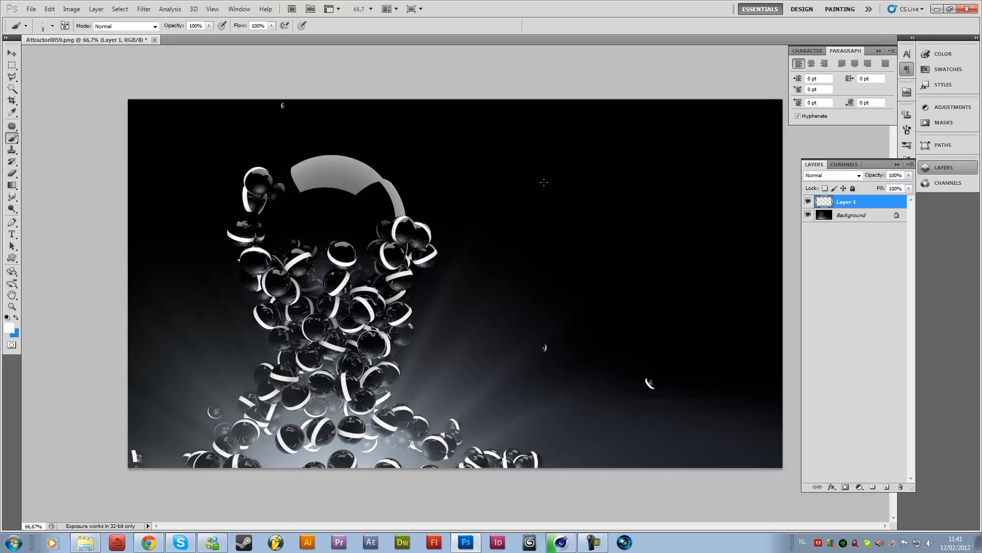
{"action": "left_click_drag", "start_coordinate": [544, 182], "coordinate": [691, 184]}
{"action": "right_click", "coordinate": [531, 175]}
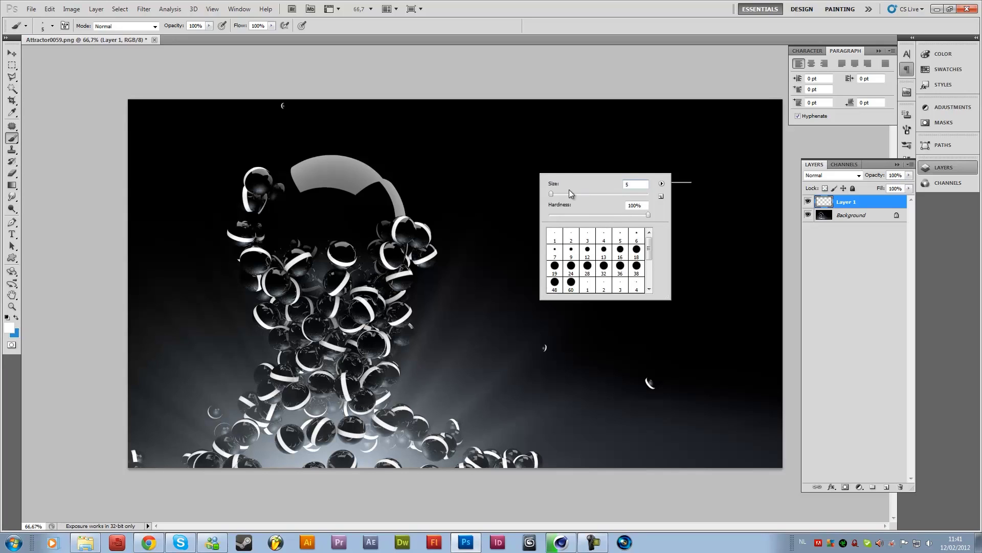
{"action": "key", "text": "Return"}
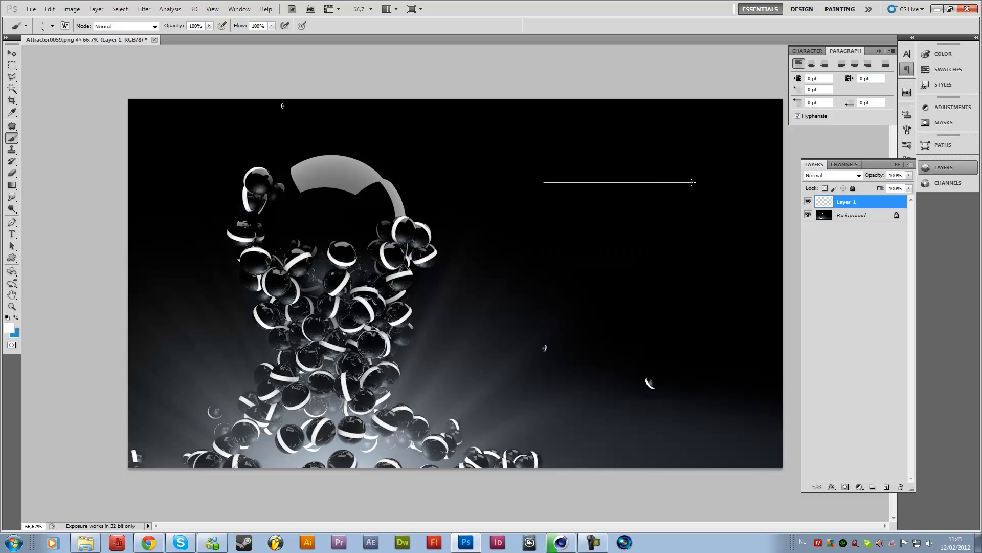
{"action": "key", "text": "ctrl+1"}
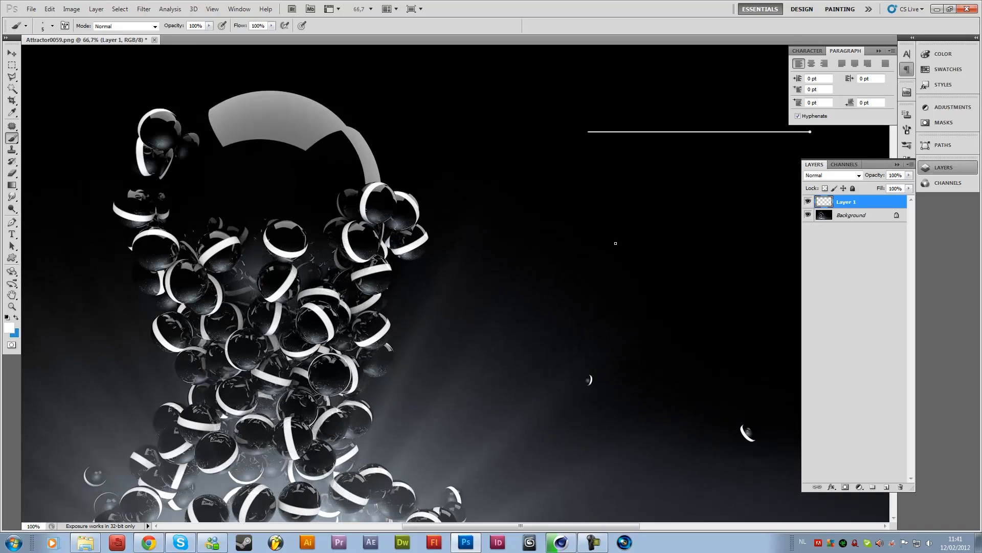
{"action": "left_click_drag", "start_coordinate": [560, 190], "coordinate": [338, 239]}
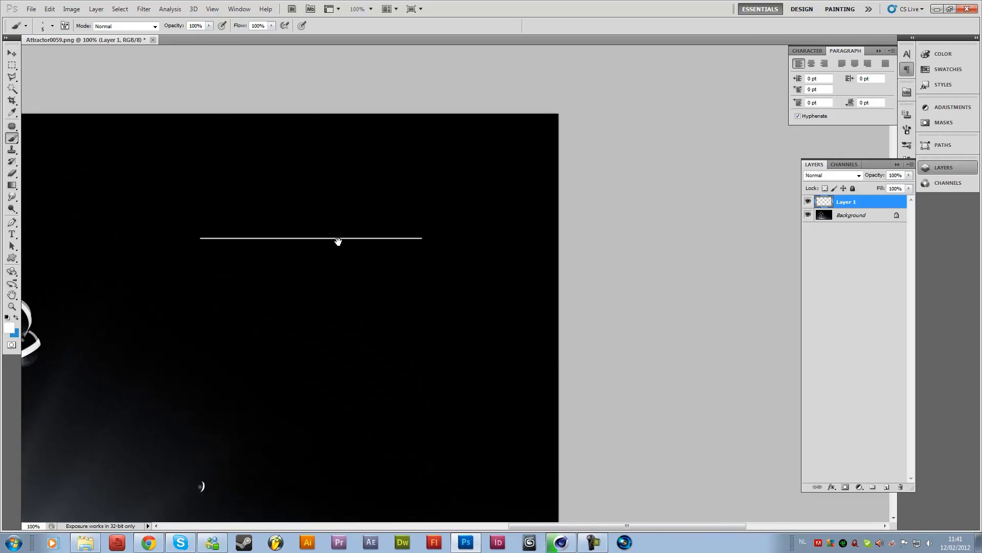
{"action": "right_click", "coordinate": [342, 242]}
{"action": "type", "text": "3"}
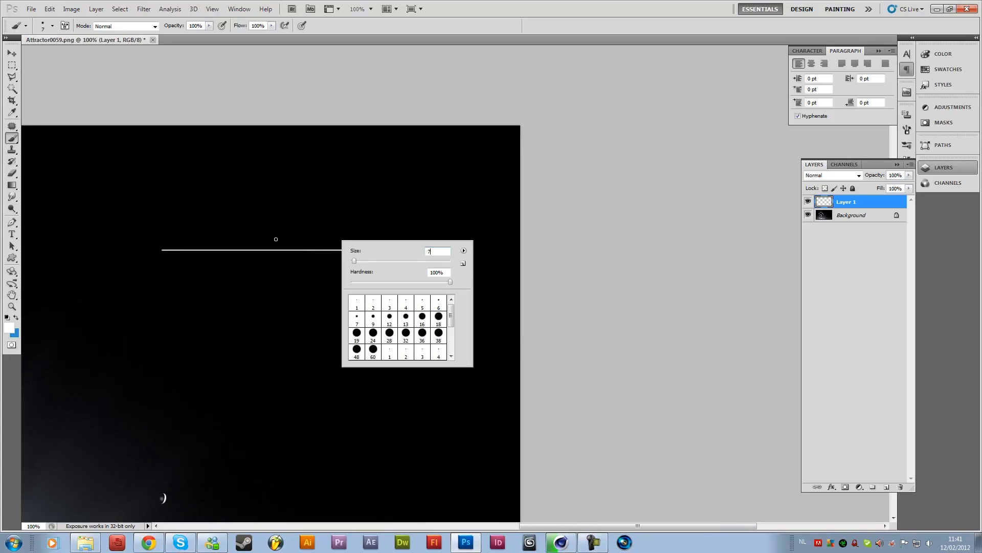
{"action": "key", "text": "Return"}
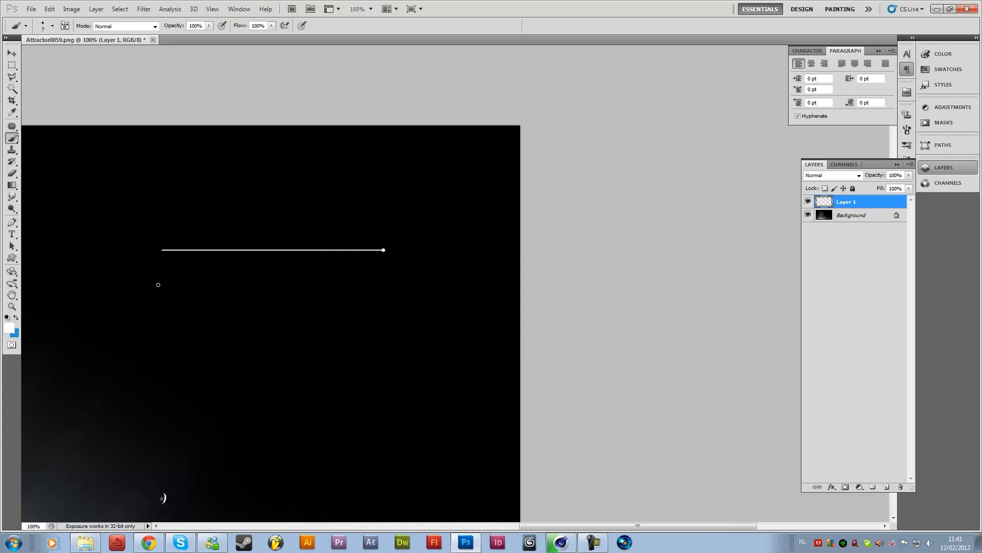
Duplicate the line and rotate the copy into a steep diagonal meeting its right end
{"action": "left_click", "coordinate": [11, 52]}
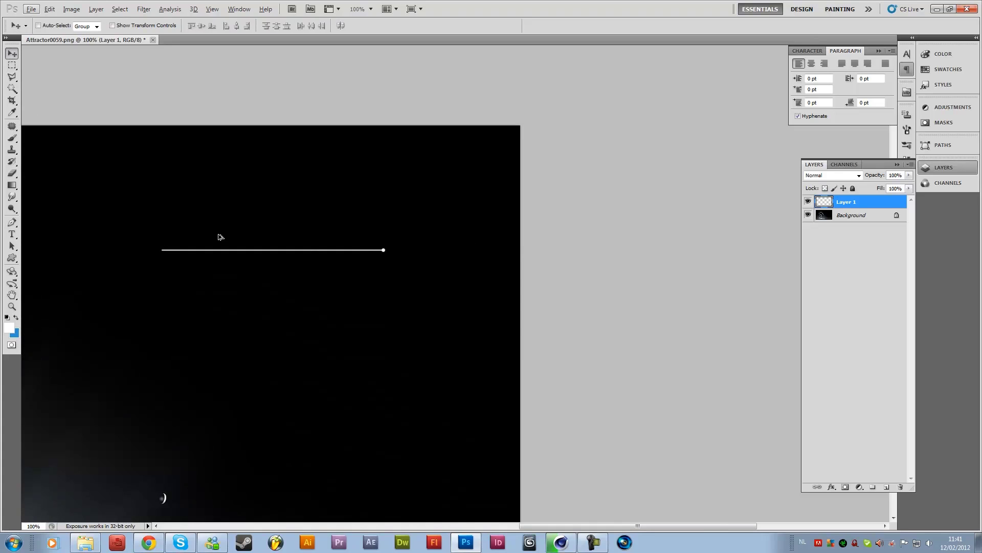
{"action": "left_click_drag", "start_coordinate": [211, 239], "coordinate": [412, 161]}
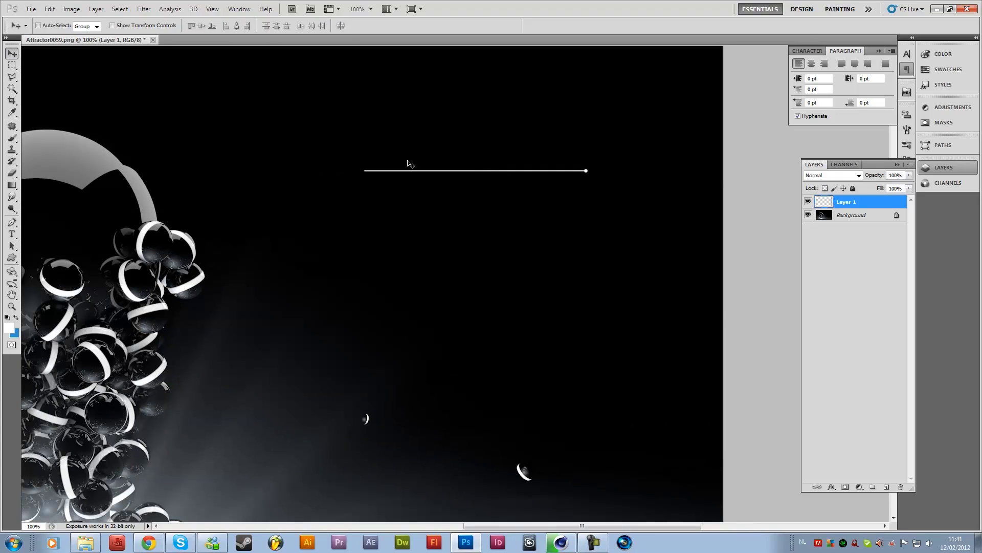
{"action": "key", "text": "ctrl+j"}
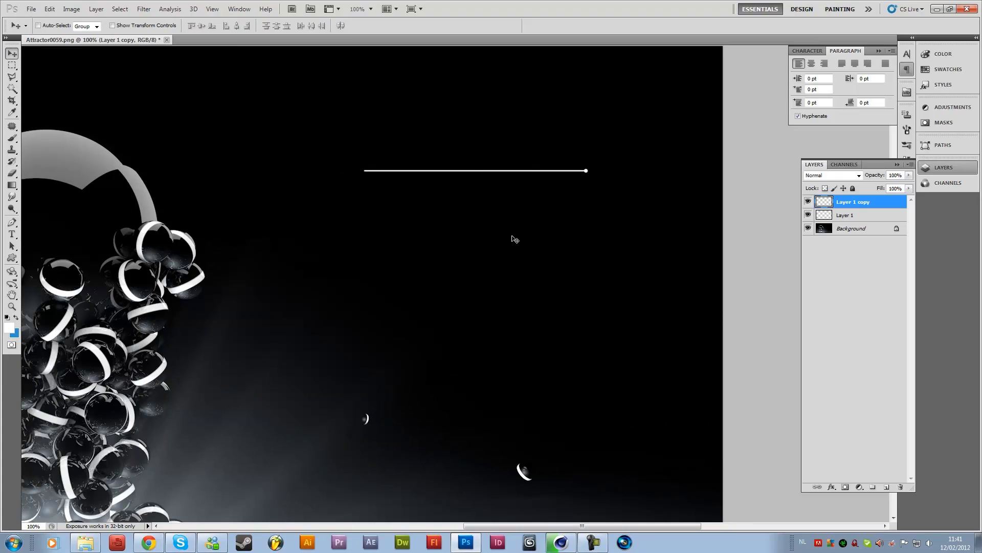
{"action": "key", "text": "ctrl+t"}
{"action": "left_click_drag", "start_coordinate": [601, 272], "coordinate": [290, 240]}
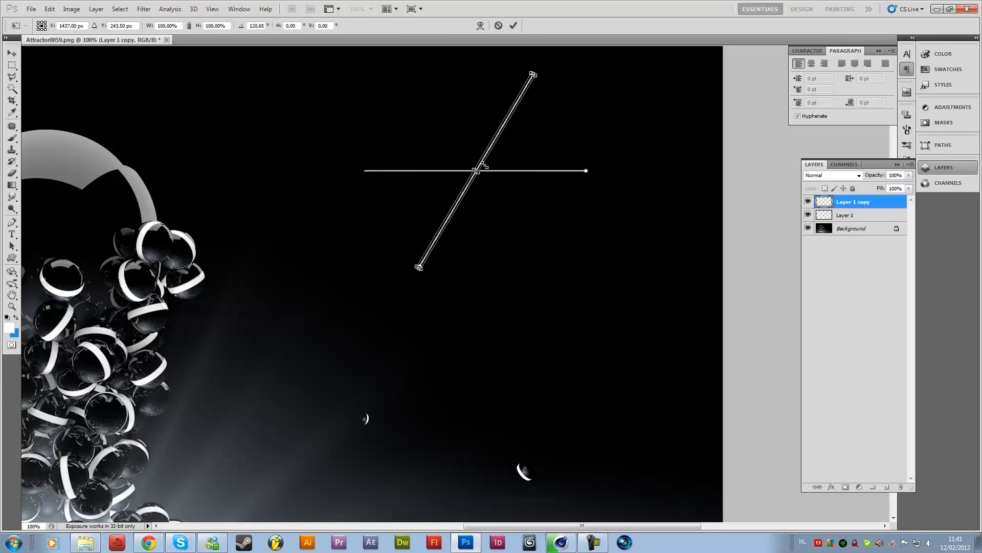
{"action": "left_click_drag", "start_coordinate": [485, 158], "coordinate": [535, 255]}
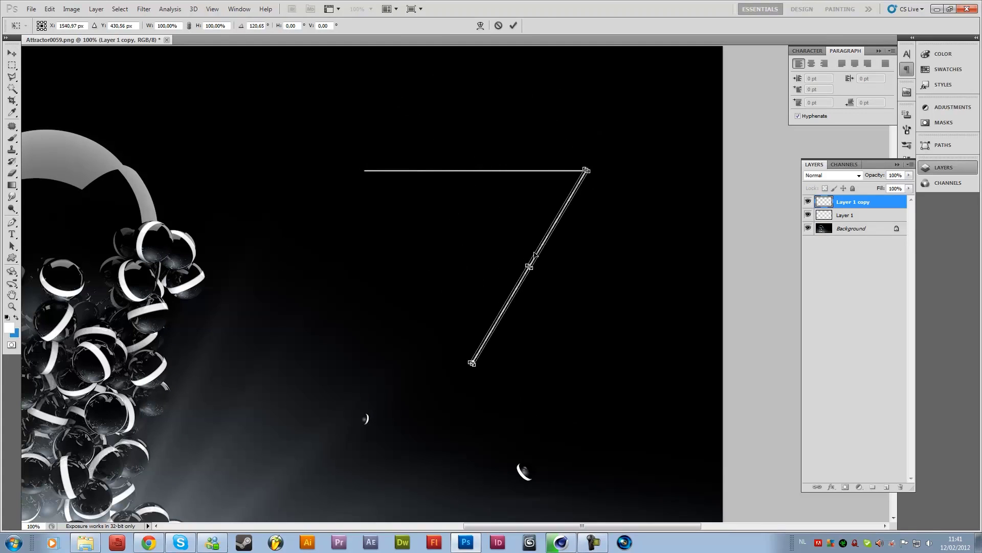
{"action": "key", "text": "Return"}
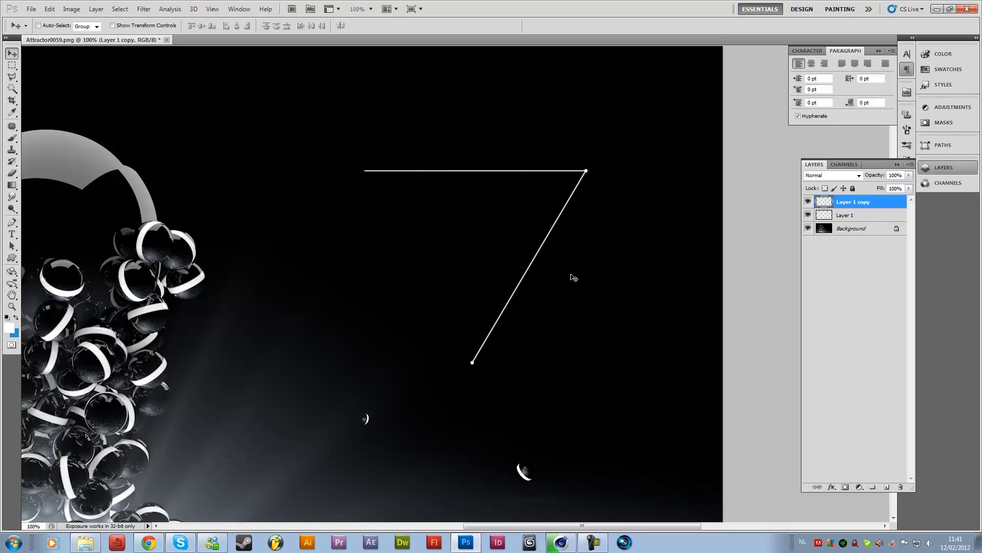
Add two more rotated line copies to complete the zigzag, then select all four layers
{"action": "left_click_drag", "start_coordinate": [518, 234], "coordinate": [414, 231], "text": "alt"}
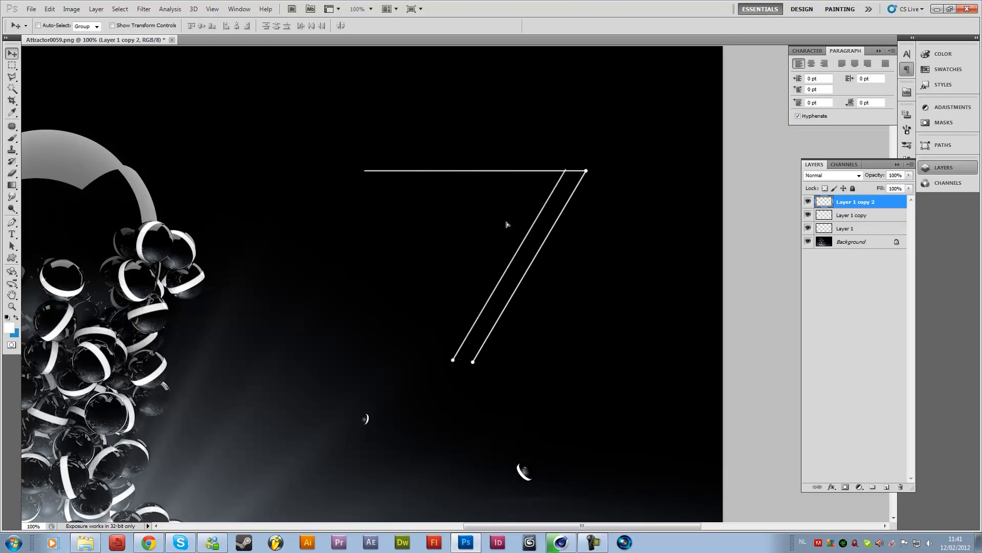
{"action": "key", "text": "ctrl+t"}
{"action": "mouse_move", "coordinate": [606, 246]}
{"action": "left_mouse_down"}
{"action": "mouse_move", "coordinate": [351, 446]}
{"action": "mouse_move", "coordinate": [325, 424]}
{"action": "left_mouse_up"}
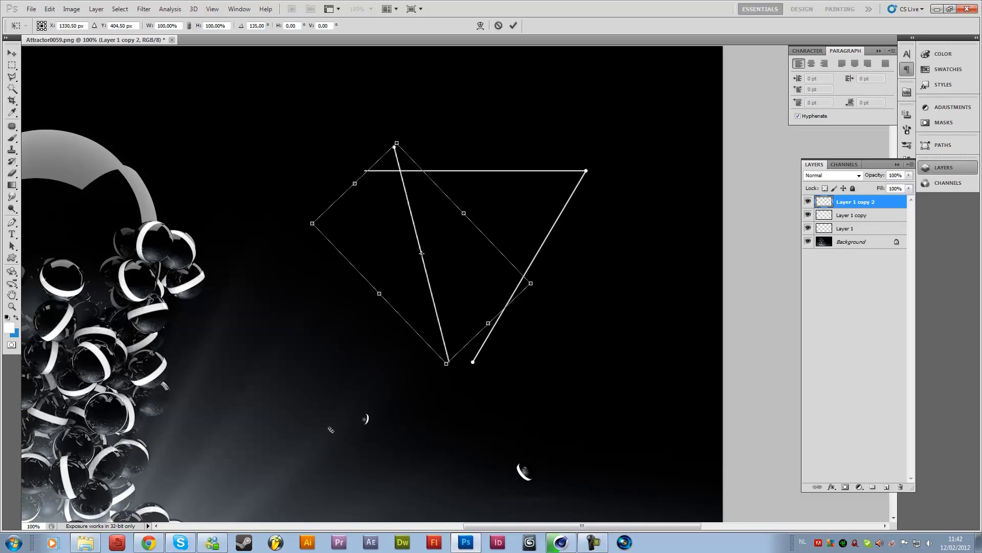
{"action": "left_click_drag", "start_coordinate": [425, 337], "coordinate": [463, 331]}
{"action": "key", "text": "Return"}
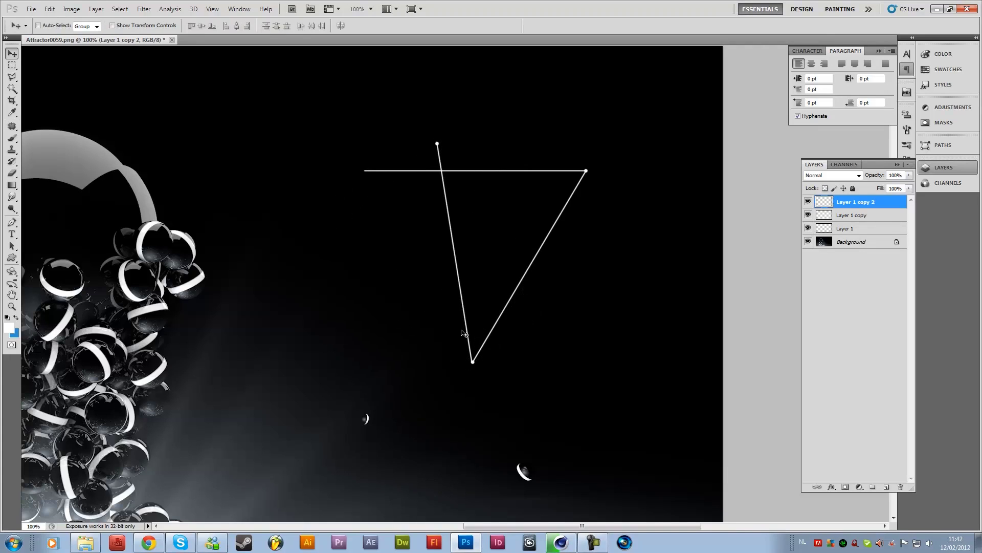
{"action": "left_click_drag", "start_coordinate": [452, 273], "coordinate": [373, 175]}
{"action": "key", "text": "ctrl+t"}
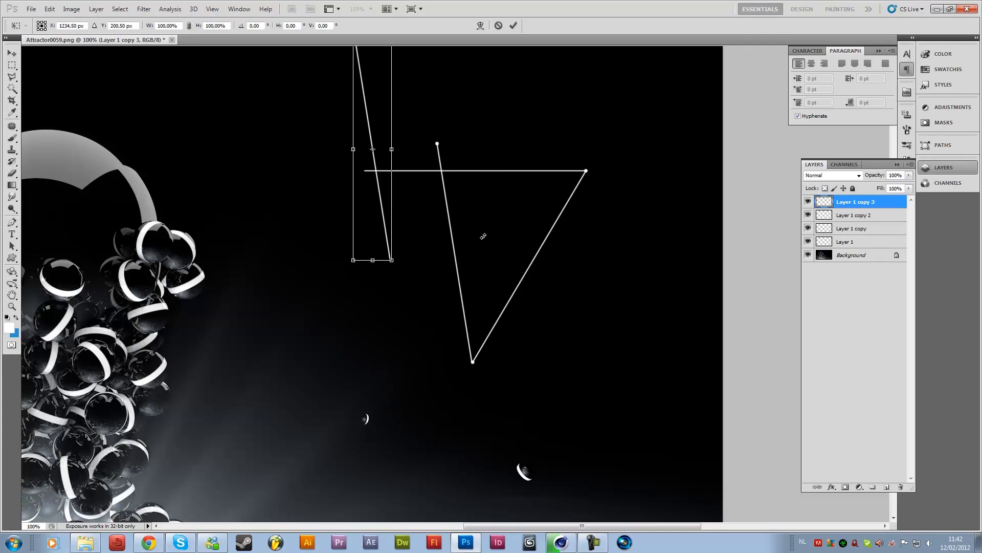
{"action": "left_click_drag", "start_coordinate": [482, 230], "coordinate": [486, 38]}
{"action": "key", "text": "Return"}
{"action": "left_click_drag", "start_coordinate": [438, 147], "coordinate": [400, 143]}
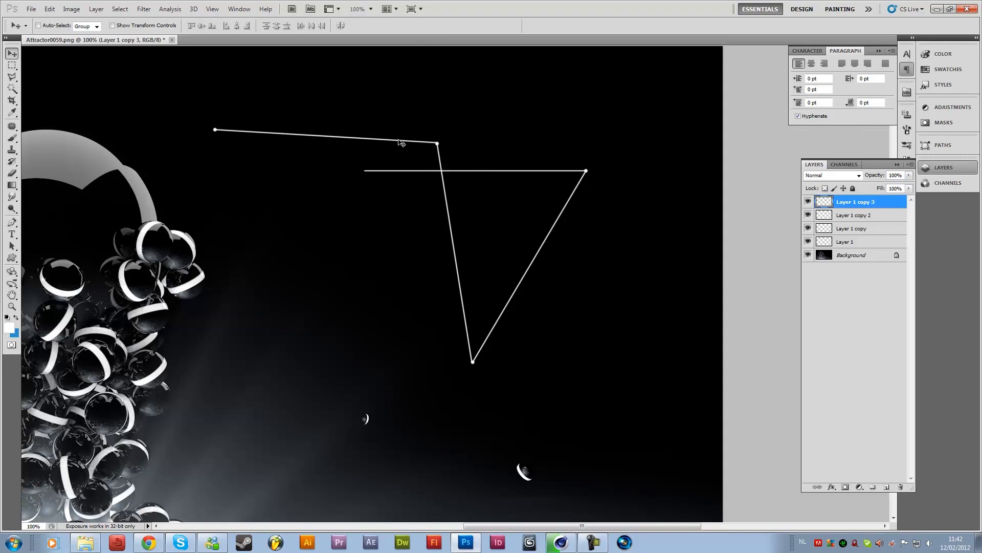
{"action": "left_click", "coordinate": [829, 243], "text": "shift"}
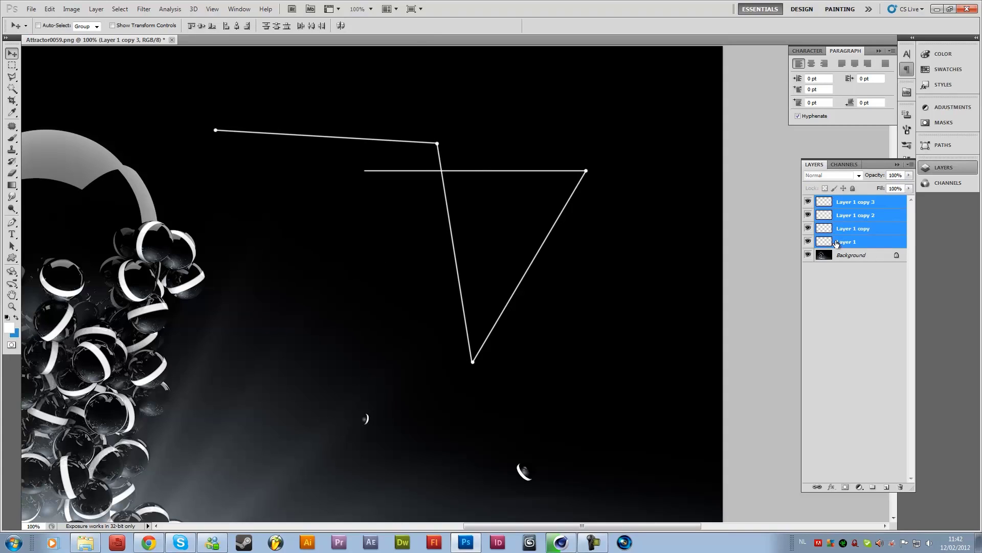
Merge the four selected line layers into one layer
{"action": "right_click", "coordinate": [848, 211]}
{"action": "left_click", "coordinate": [876, 252]}
{"action": "left_click", "coordinate": [579, 186]}
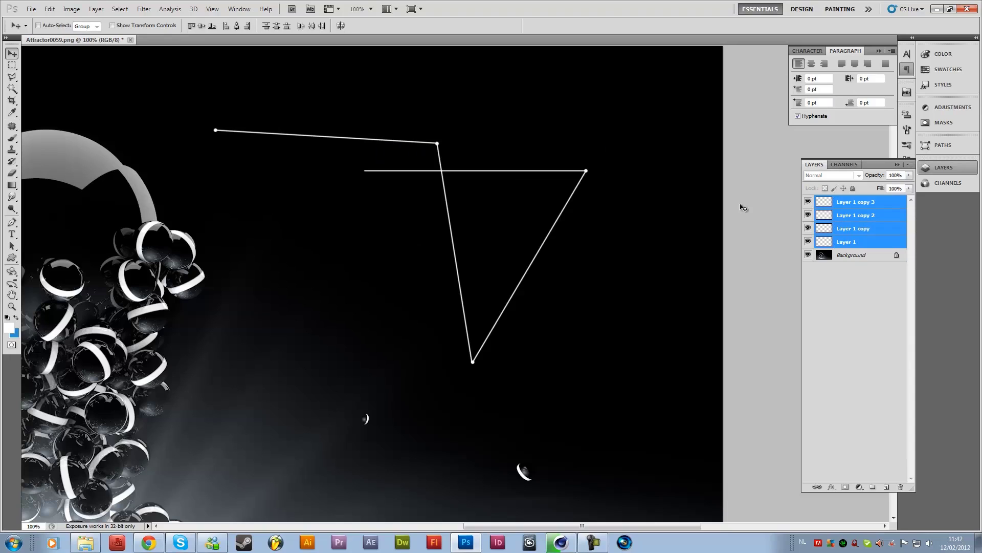
{"action": "right_click", "coordinate": [845, 211]}
{"action": "left_click", "coordinate": [864, 432]}
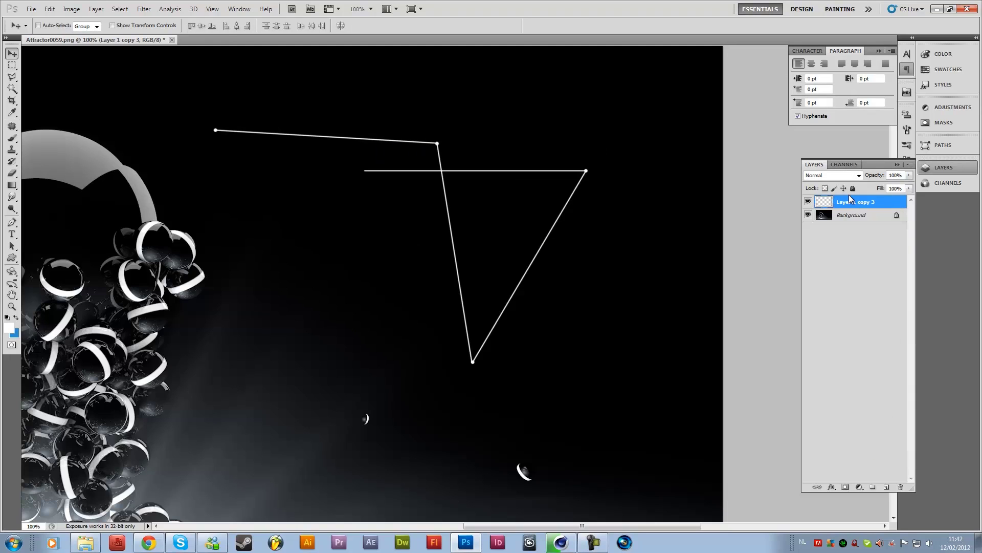
Duplicate the merged shape, shrink and rotate it, and join it to the line network
{"action": "right_click", "coordinate": [845, 206]}
{"action": "left_click", "coordinate": [878, 254]}
{"action": "left_click", "coordinate": [580, 187]}
{"action": "left_click_drag", "start_coordinate": [565, 196], "coordinate": [405, 215]}
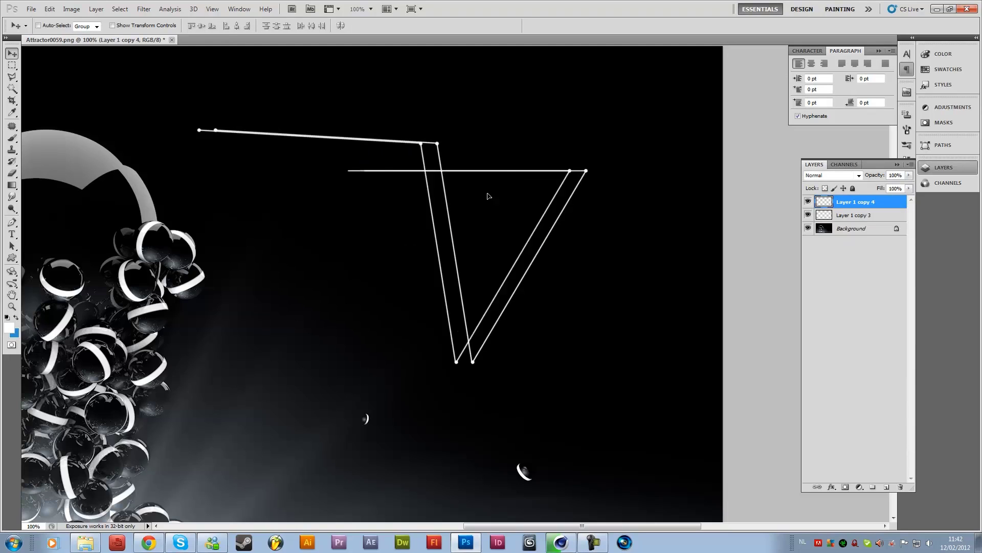
{"action": "key", "text": "ctrl+t"}
{"action": "left_click_drag", "start_coordinate": [429, 147], "coordinate": [354, 192], "text": "alt+shift"}
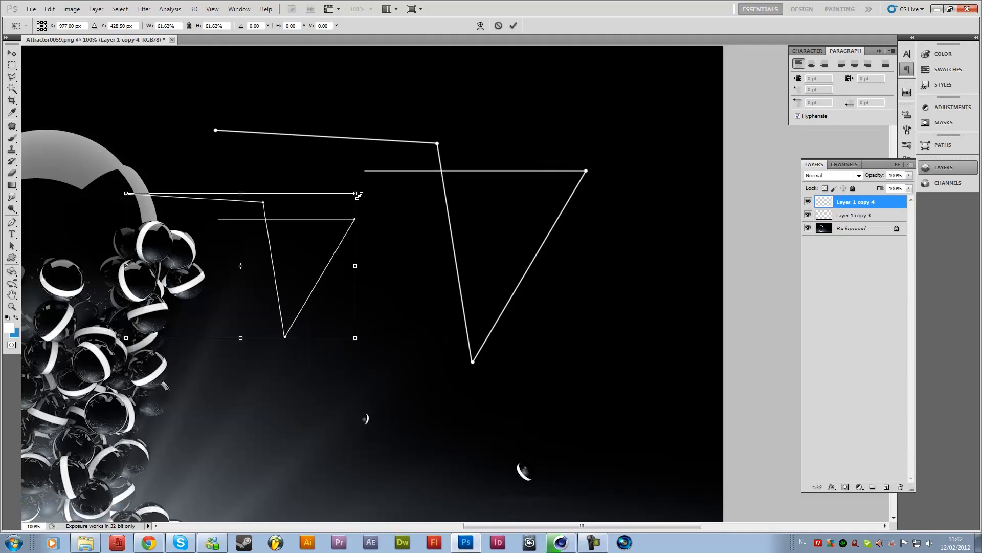
{"action": "mouse_move", "coordinate": [399, 361]}
{"action": "left_mouse_down"}
{"action": "mouse_move", "coordinate": [128, 227]}
{"action": "mouse_move", "coordinate": [160, 170]}
{"action": "left_mouse_up"}
{"action": "key", "text": "Return"}
{"action": "left_click_drag", "start_coordinate": [292, 203], "coordinate": [338, 176]}
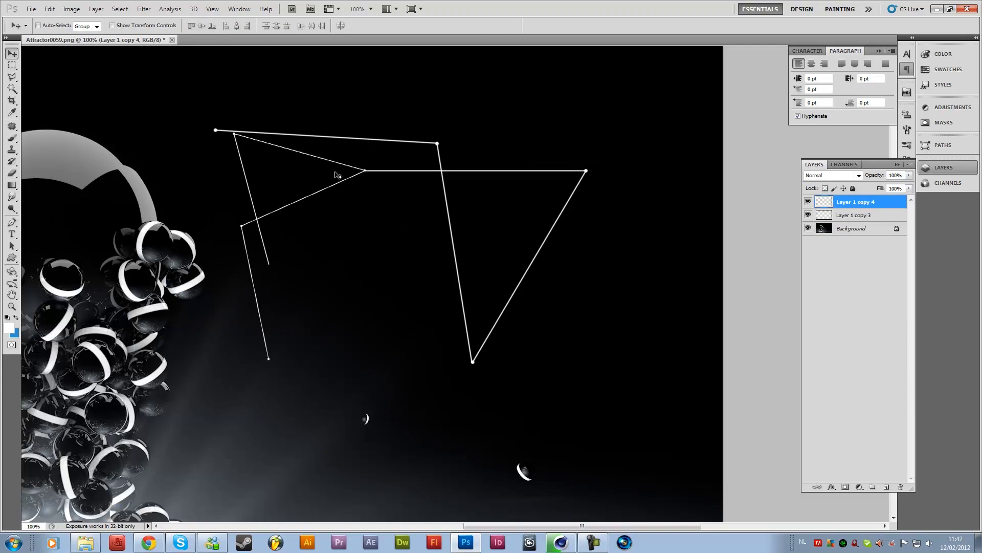
{"action": "key", "text": "ctrl+minus"}
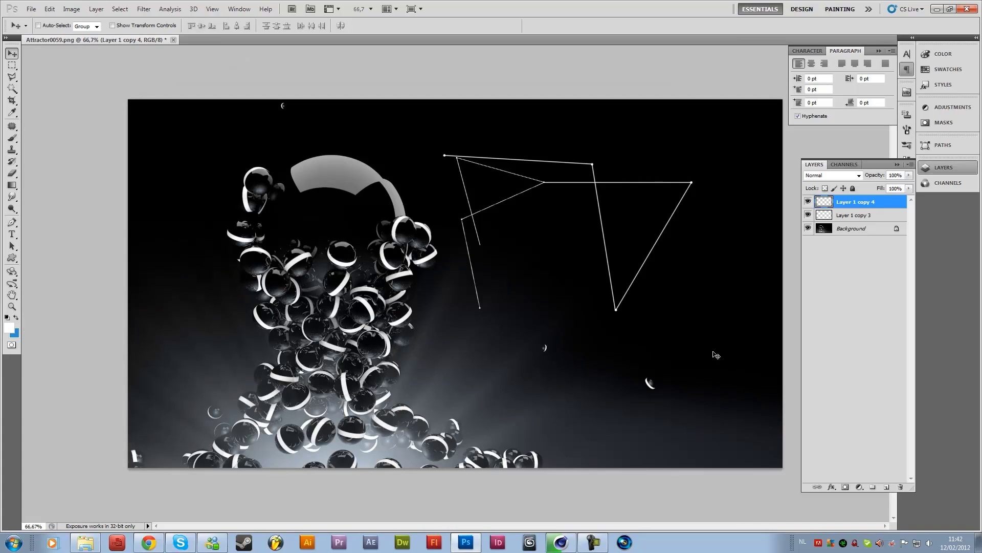
Close Photoshop without saving, stop the running render, and quit Cinema 4D unsaved
{"action": "left_click", "coordinate": [971, 10]}
{"action": "left_click", "coordinate": [489, 203]}
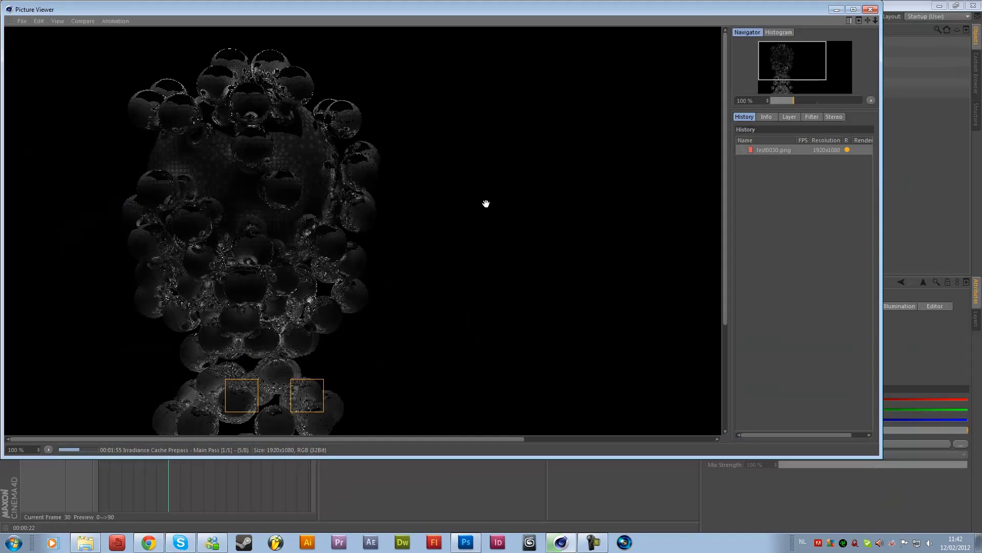
{"action": "left_click", "coordinate": [872, 10]}
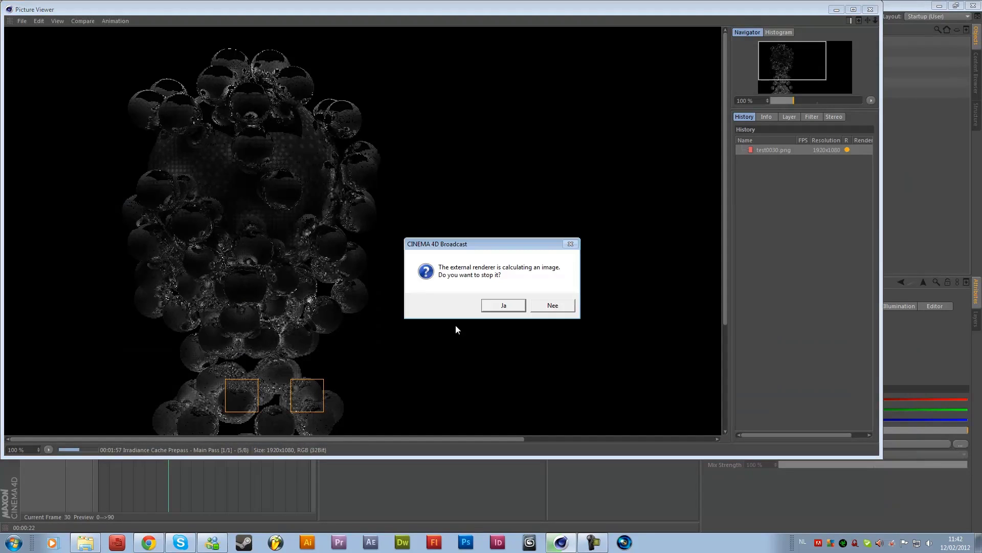
{"action": "left_click", "coordinate": [509, 305]}
{"action": "left_click", "coordinate": [971, 6]}
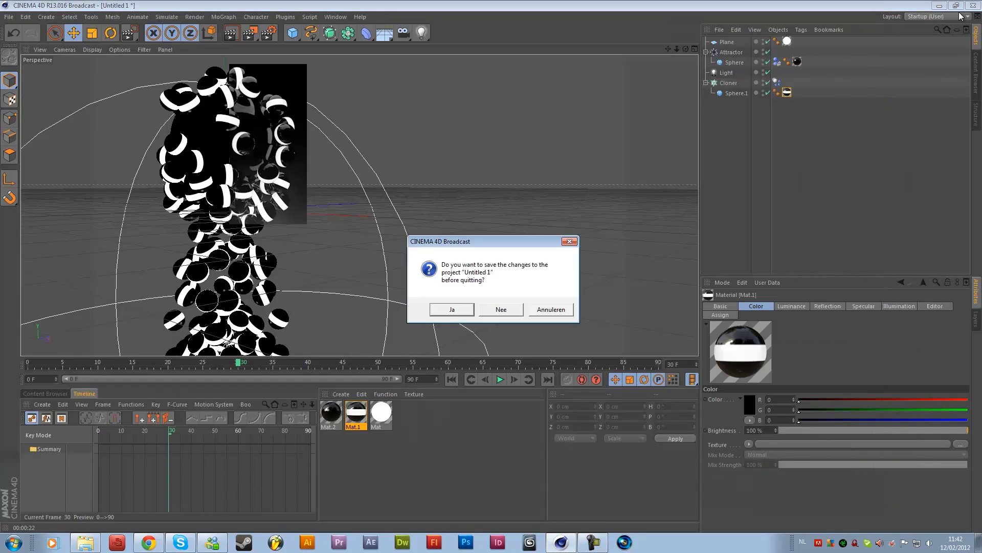
{"action": "left_click", "coordinate": [503, 310]}
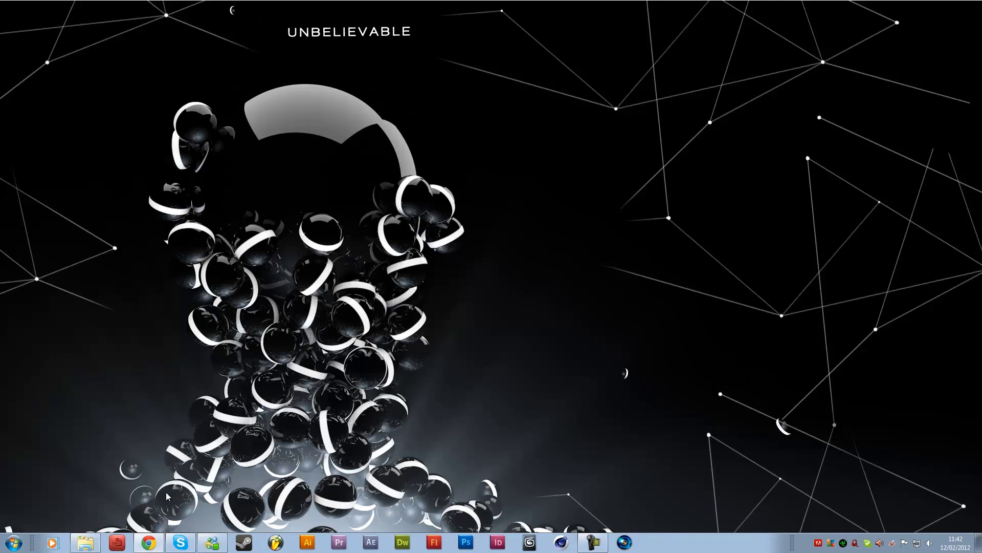
In Chrome, browse the After Effects tutorials, the blog, and its Inspirational category
{"action": "left_click", "coordinate": [149, 541]}
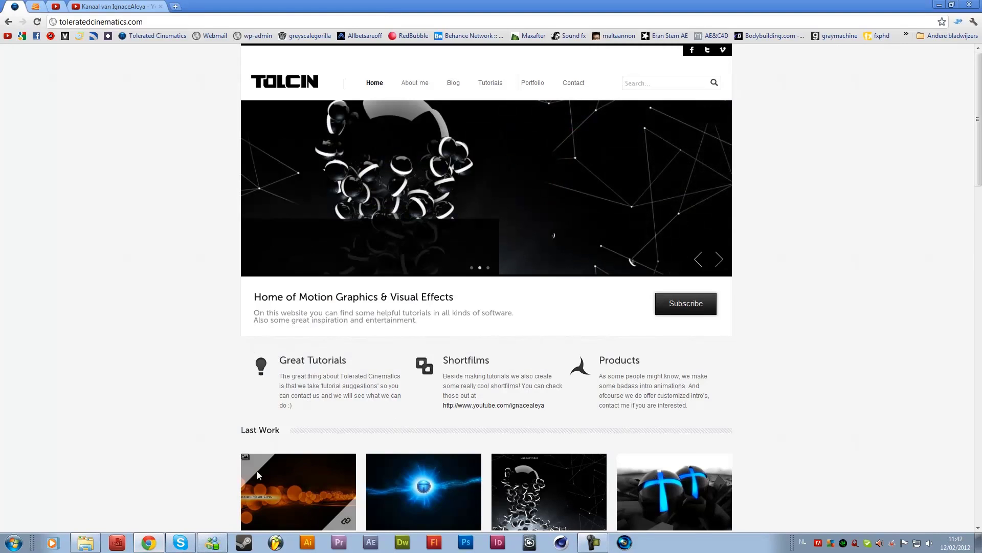
{"action": "scroll", "coordinate": [258, 470], "scroll_direction": "down", "scroll_amount": 1}
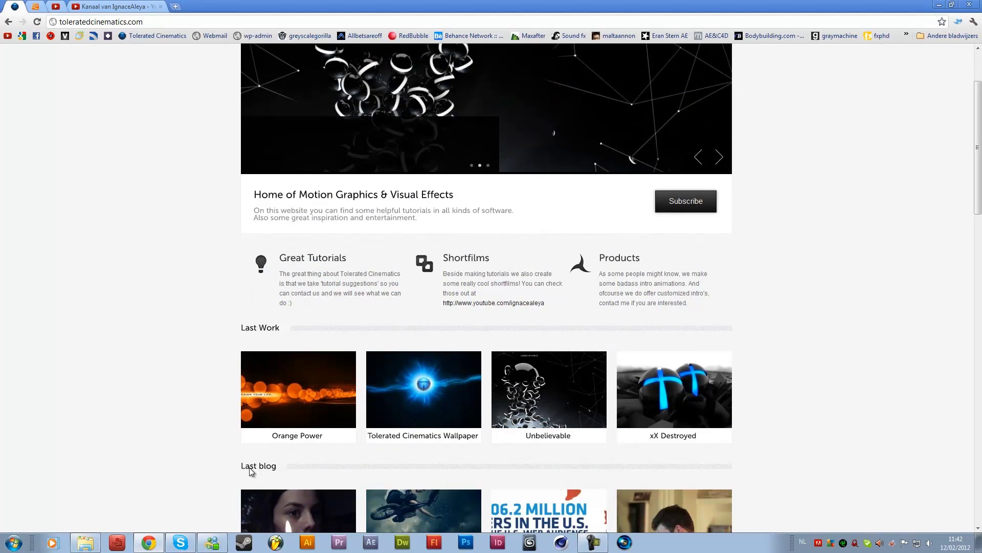
{"action": "scroll", "coordinate": [212, 396], "scroll_direction": "down", "scroll_amount": 2}
{"action": "scroll", "coordinate": [214, 400], "scroll_direction": "up", "scroll_amount": 3}
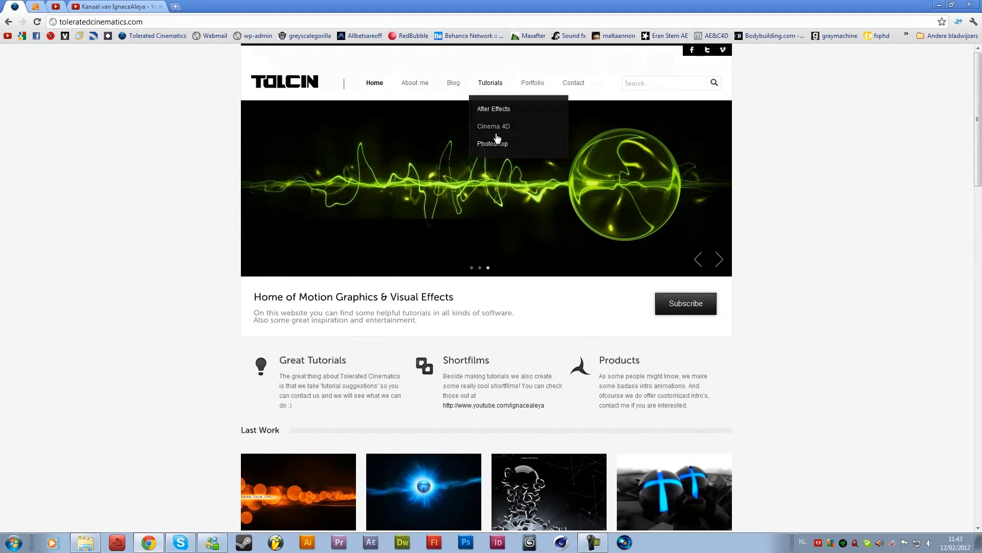
{"action": "mouse_move", "coordinate": [490, 83]}
{"action": "left_click", "coordinate": [496, 111]}
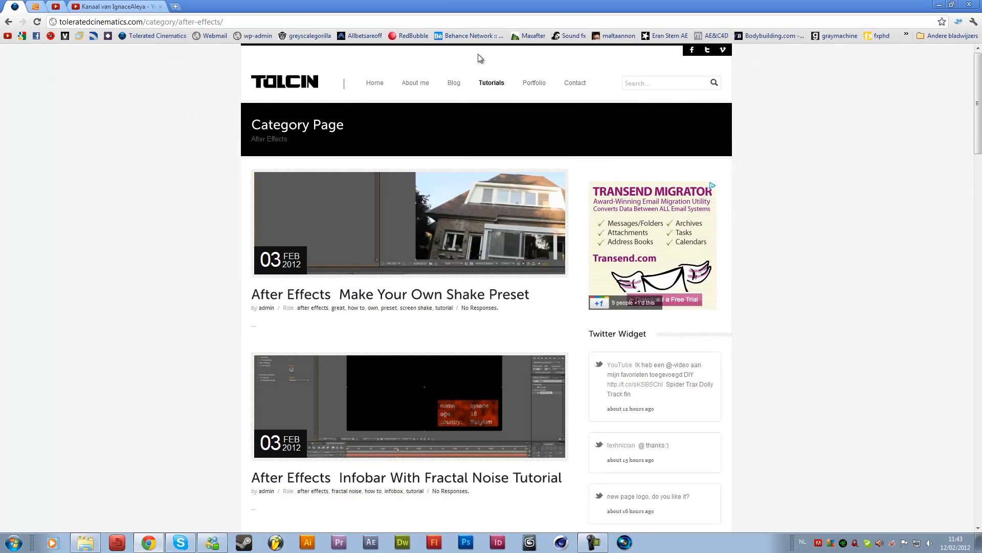
{"action": "mouse_move", "coordinate": [454, 84]}
{"action": "left_click", "coordinate": [457, 110]}
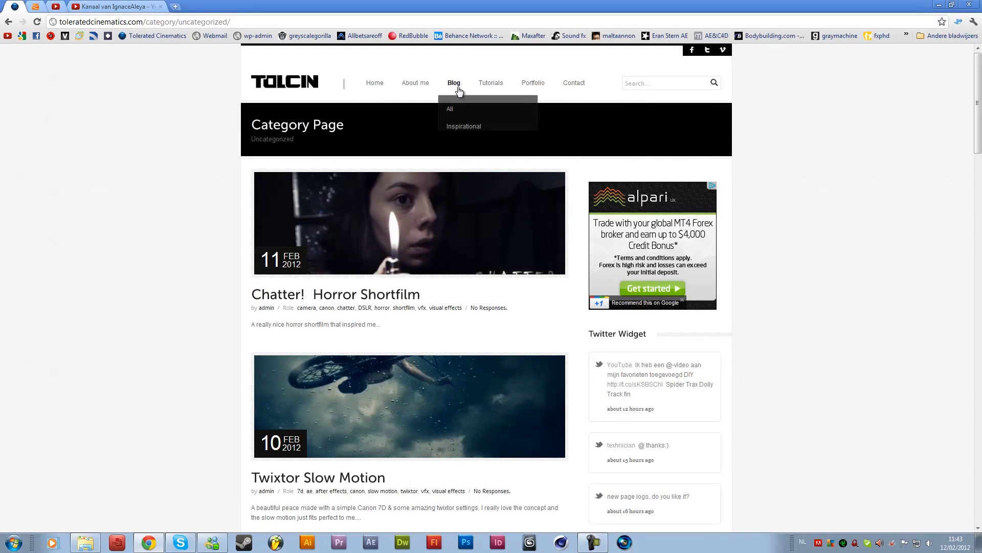
{"action": "left_click", "coordinate": [461, 126]}
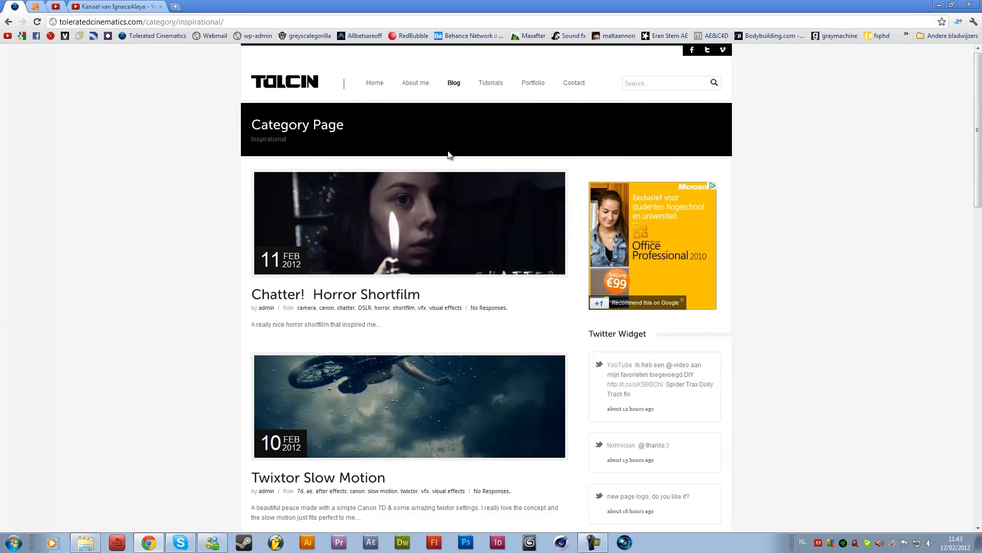
{"action": "scroll", "coordinate": [449, 161], "scroll_direction": "down", "scroll_amount": 2}
{"action": "scroll", "coordinate": [353, 245], "scroll_direction": "down", "scroll_amount": 3}
{"action": "scroll", "coordinate": [259, 333], "scroll_direction": "down", "scroll_amount": 1}
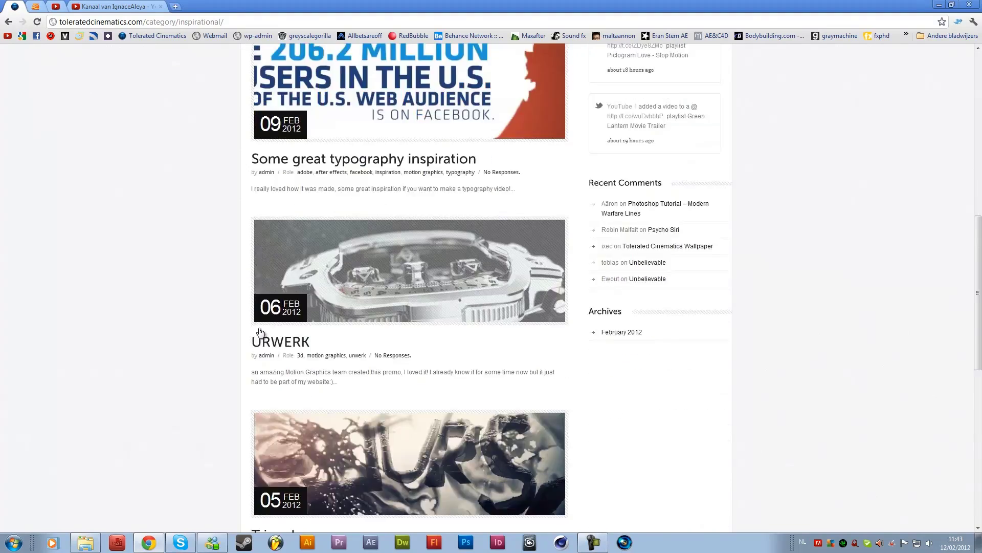
{"action": "scroll", "coordinate": [262, 332], "scroll_direction": "up", "scroll_amount": 1}
{"action": "scroll", "coordinate": [277, 322], "scroll_direction": "up", "scroll_amount": 4}
{"action": "scroll", "coordinate": [288, 318], "scroll_direction": "up", "scroll_amount": 1}
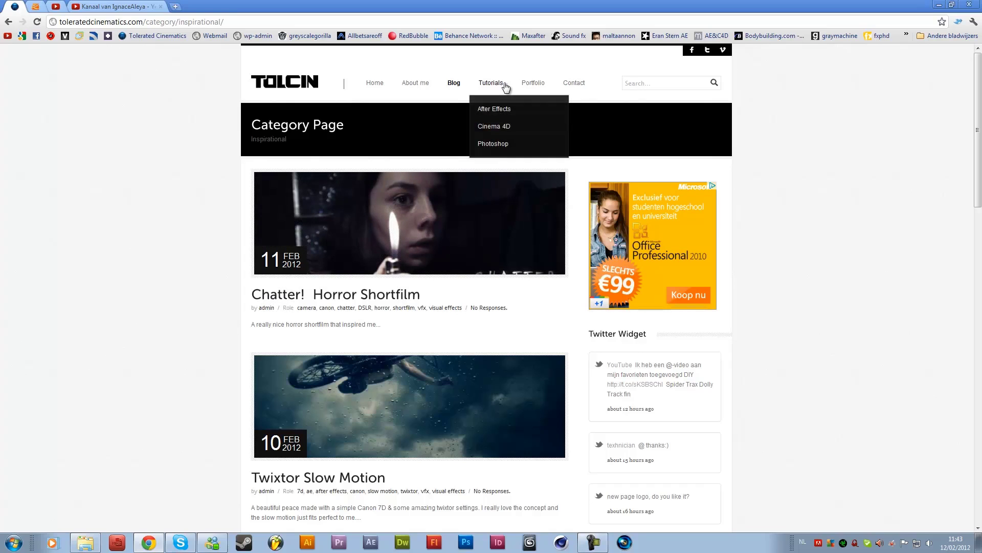
Browse the Portfolio and Motion Graphics pages and the homepage, then switch to the YouTube channel
{"action": "left_click", "coordinate": [534, 84]}
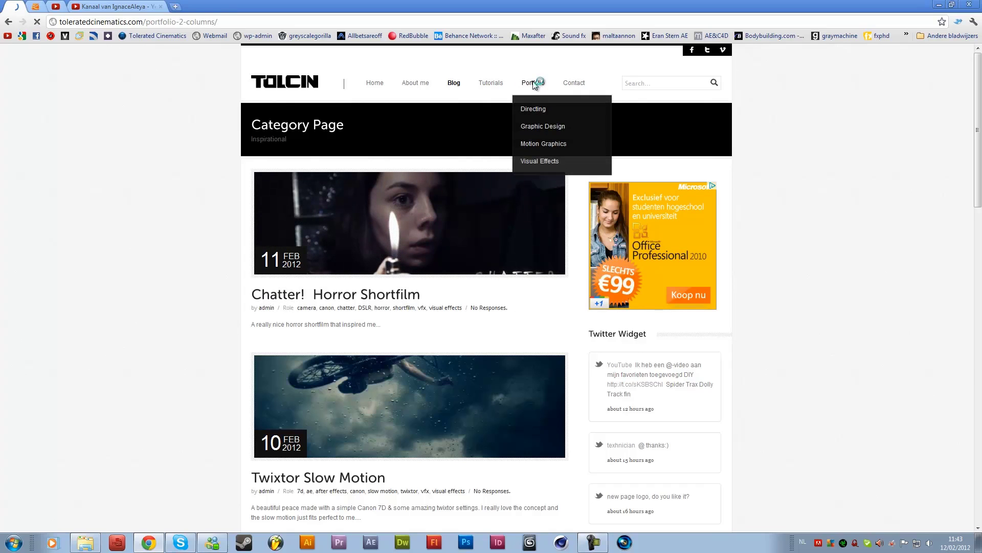
{"action": "scroll", "coordinate": [198, 313], "scroll_direction": "down", "scroll_amount": 3}
{"action": "scroll", "coordinate": [197, 314], "scroll_direction": "up", "scroll_amount": 3}
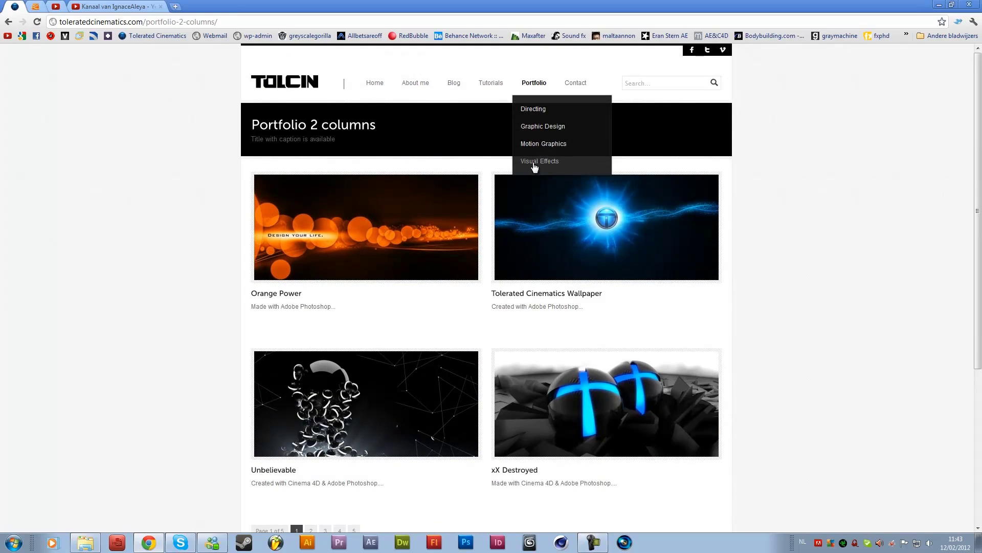
{"action": "left_click", "coordinate": [548, 149]}
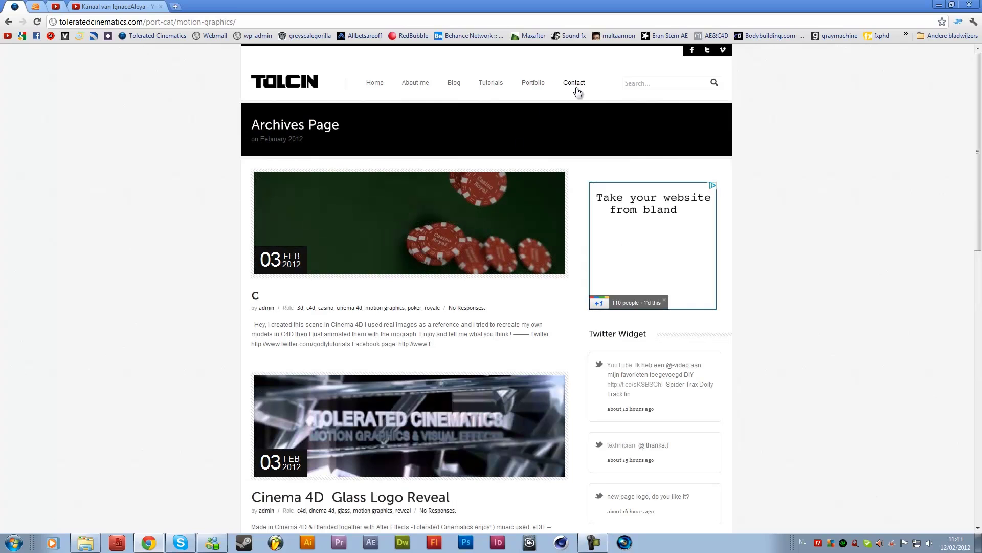
{"action": "left_click", "coordinate": [368, 86]}
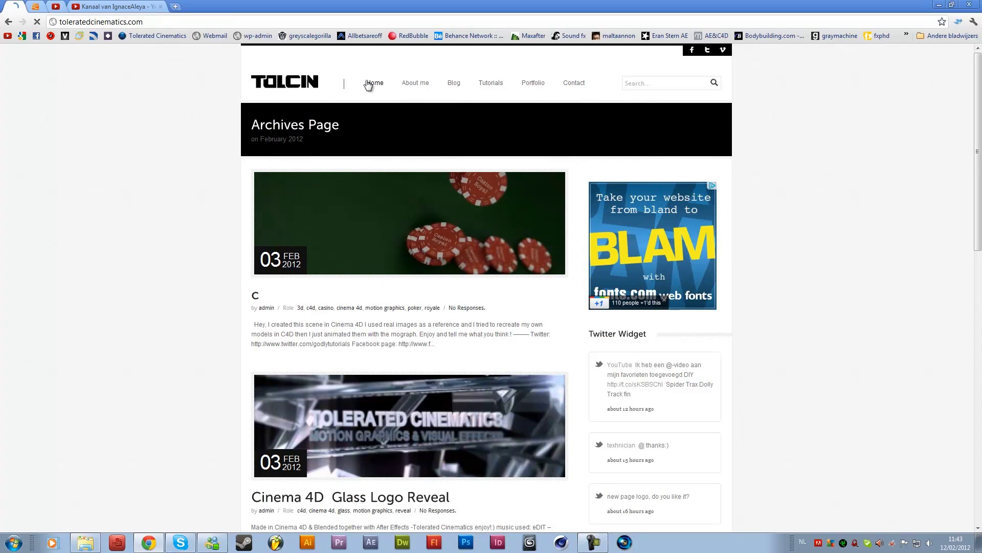
{"action": "scroll", "coordinate": [77, 265], "scroll_direction": "down", "scroll_amount": 3}
{"action": "scroll", "coordinate": [76, 269], "scroll_direction": "down", "scroll_amount": 2}
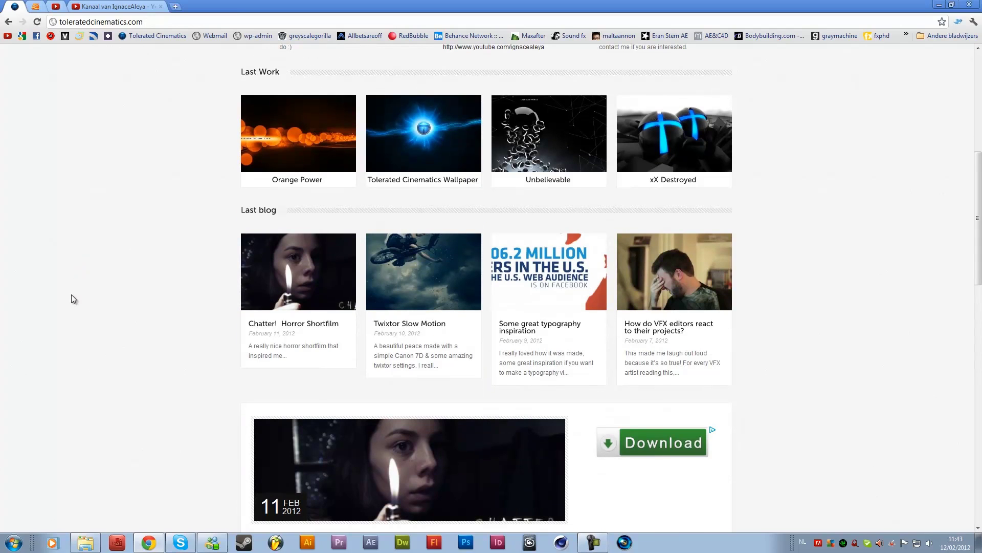
{"action": "scroll", "coordinate": [72, 298], "scroll_direction": "down", "scroll_amount": 1}
{"action": "scroll", "coordinate": [73, 307], "scroll_direction": "down", "scroll_amount": 3}
{"action": "scroll", "coordinate": [73, 308], "scroll_direction": "down", "scroll_amount": 1}
{"action": "scroll", "coordinate": [75, 311], "scroll_direction": "up", "scroll_amount": 5}
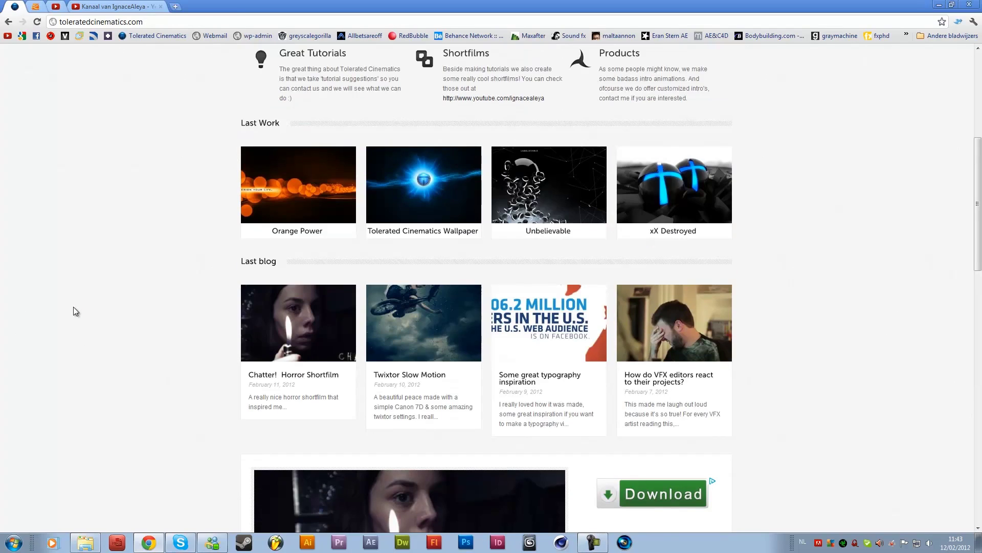
{"action": "scroll", "coordinate": [73, 311], "scroll_direction": "down", "scroll_amount": 5}
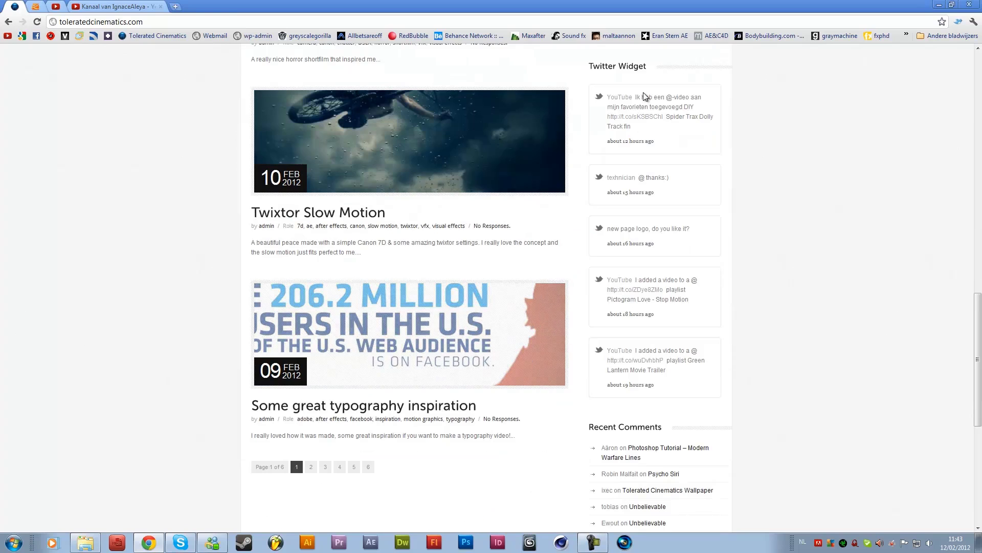
{"action": "scroll", "coordinate": [375, 418], "scroll_direction": "down", "scroll_amount": 4}
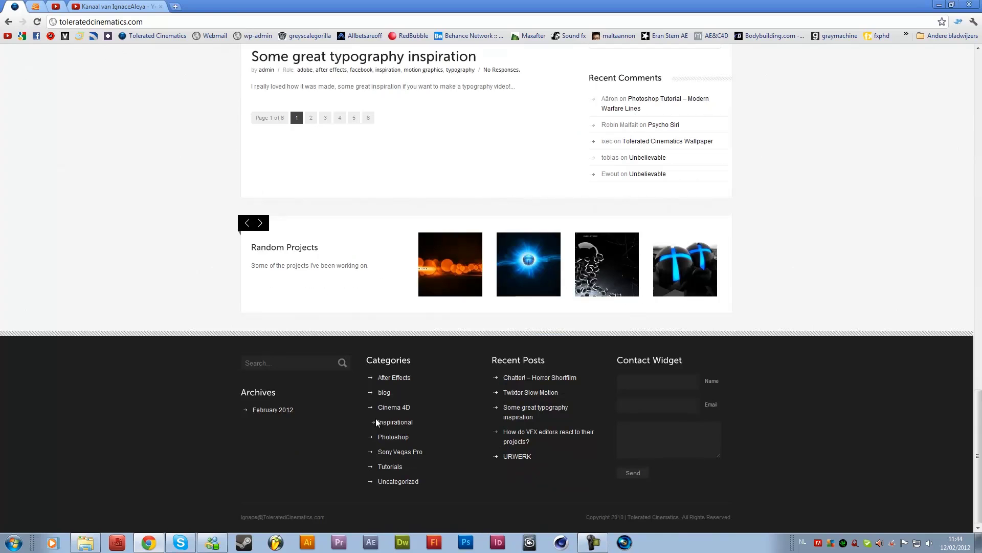
{"action": "scroll", "coordinate": [375, 418], "scroll_direction": "up", "scroll_amount": 3}
{"action": "scroll", "coordinate": [377, 419], "scroll_direction": "up", "scroll_amount": 2}
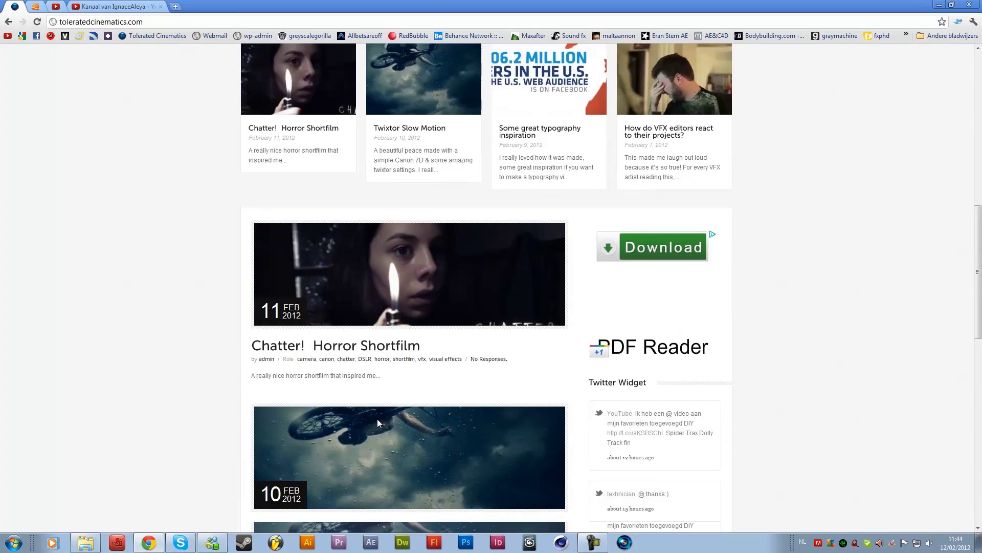
{"action": "scroll", "coordinate": [377, 418], "scroll_direction": "up", "scroll_amount": 3}
{"action": "left_click", "coordinate": [97, 8]}
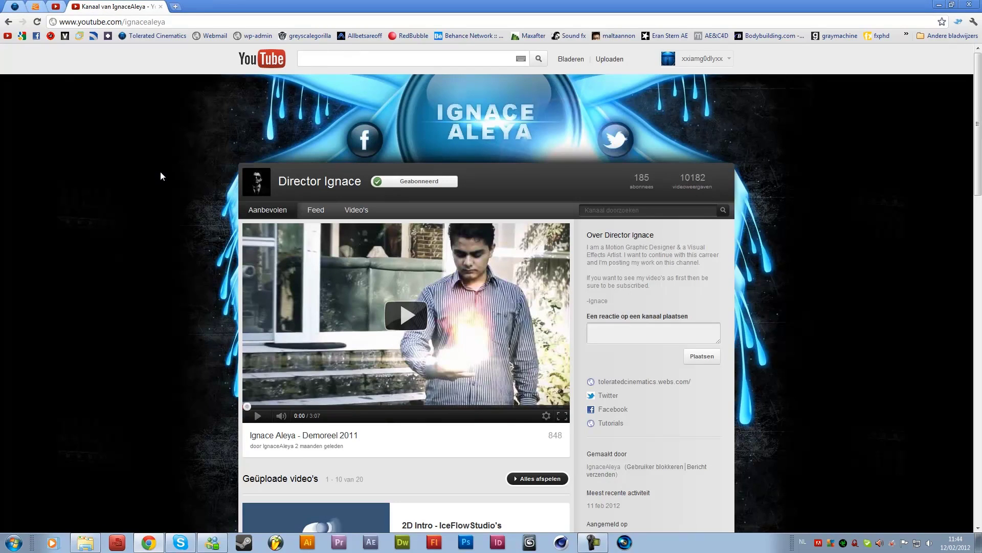
{"action": "scroll", "coordinate": [156, 193], "scroll_direction": "down", "scroll_amount": 3}
{"action": "scroll", "coordinate": [156, 197], "scroll_direction": "down", "scroll_amount": 2}
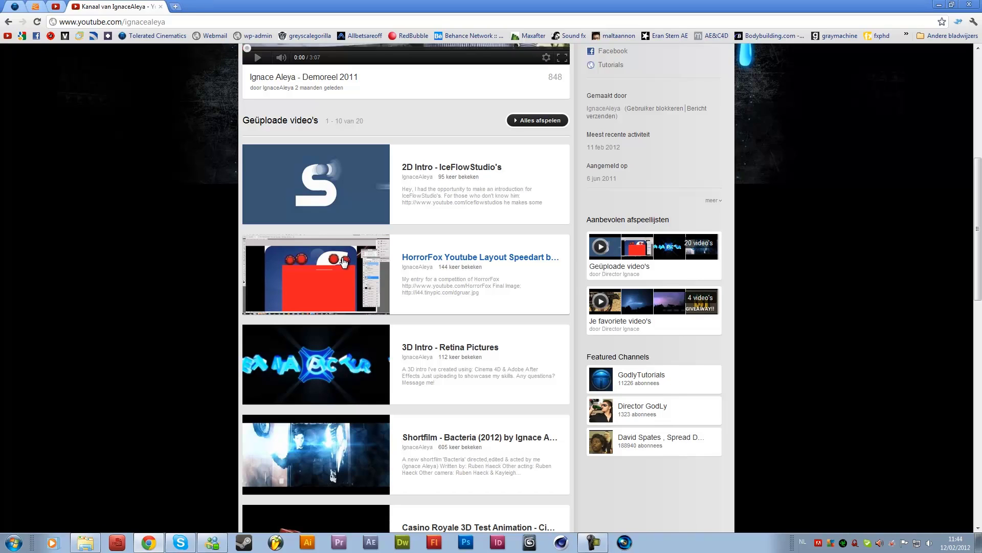
{"action": "scroll", "coordinate": [343, 261], "scroll_direction": "up", "scroll_amount": 2}
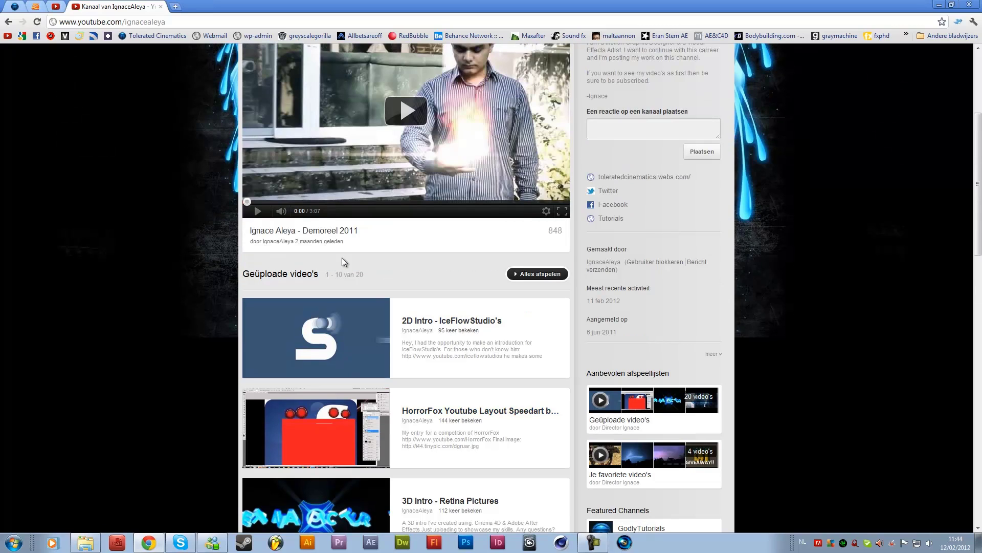
{"action": "scroll", "coordinate": [342, 262], "scroll_direction": "up", "scroll_amount": 3}
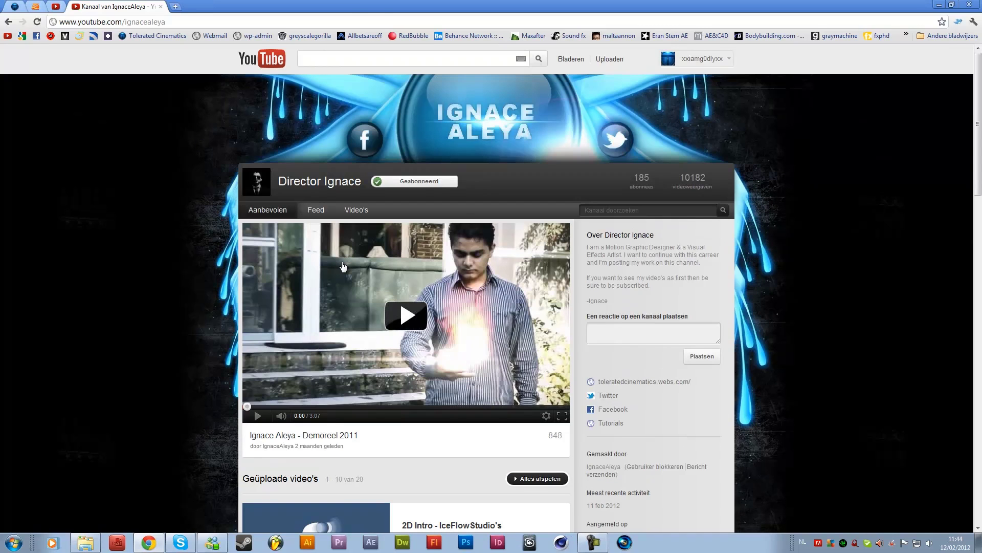